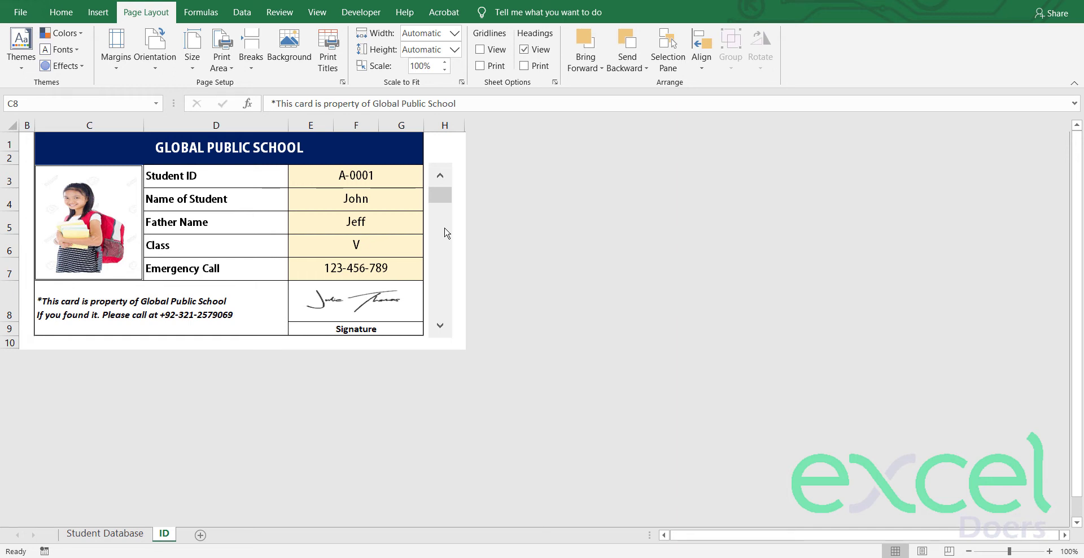
Step: Cycle the ID card forward and back through the student records using the scroll bar arrows
click(439, 333)
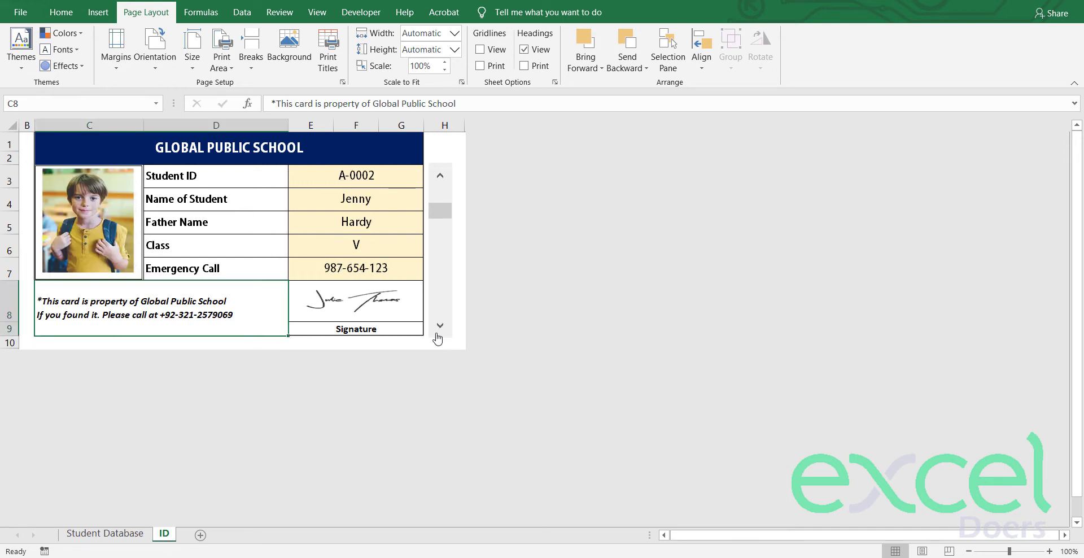
click(439, 334)
click(439, 333)
click(439, 333)
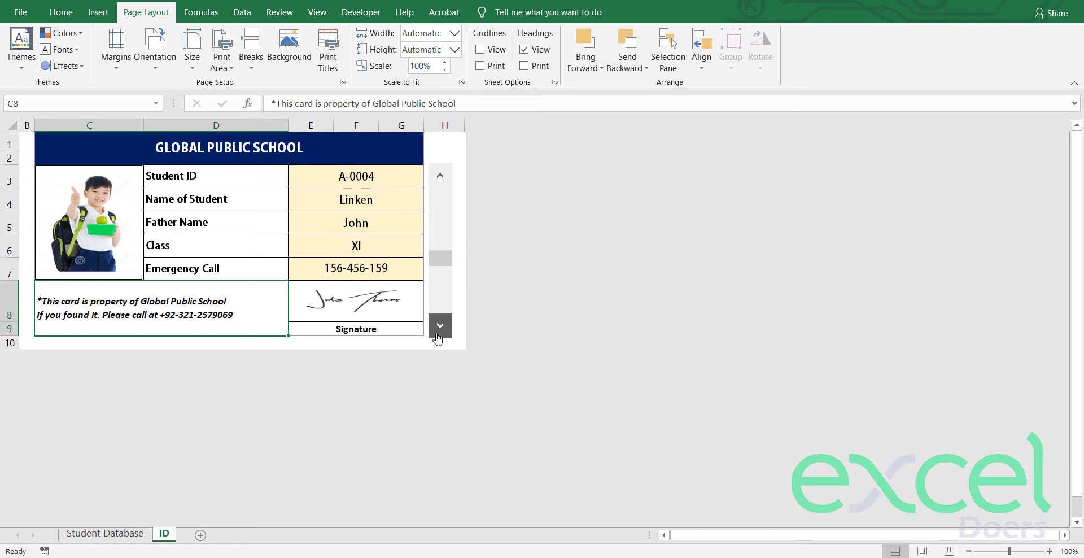
click(439, 333)
click(439, 333)
click(439, 334)
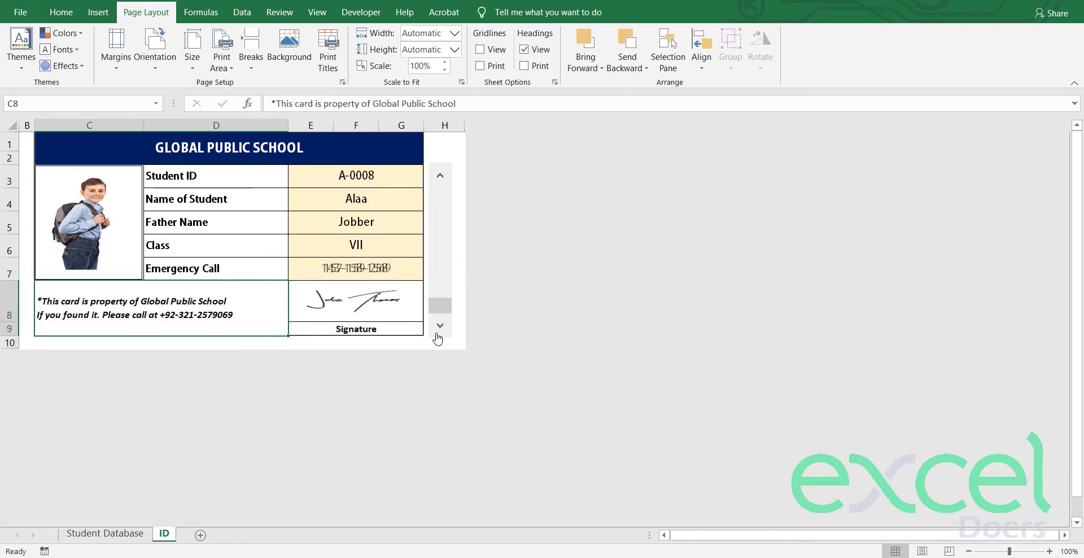
click(441, 177)
click(441, 178)
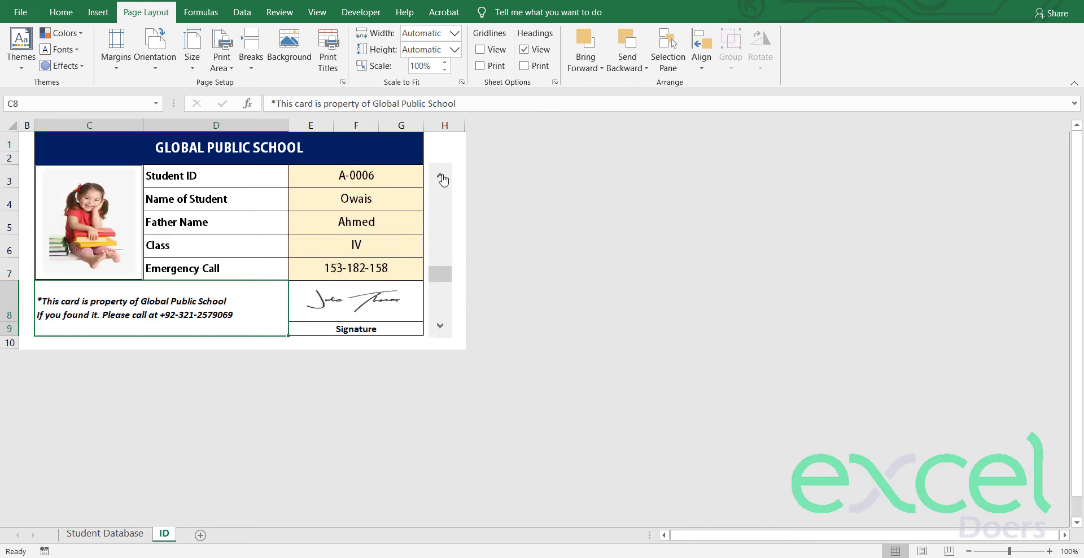
click(441, 179)
click(441, 179)
click(442, 179)
click(441, 179)
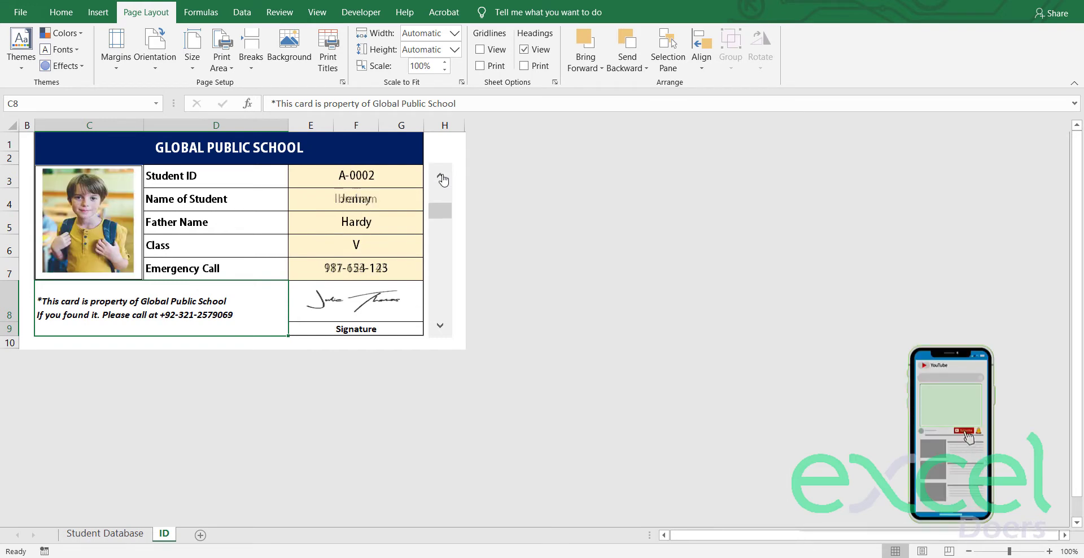
click(441, 179)
click(440, 331)
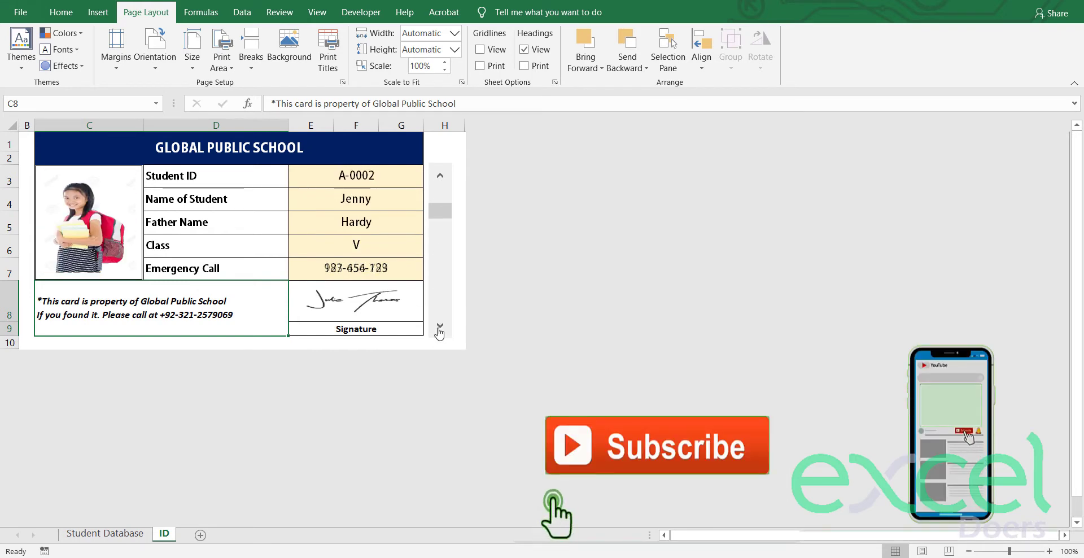
click(439, 331)
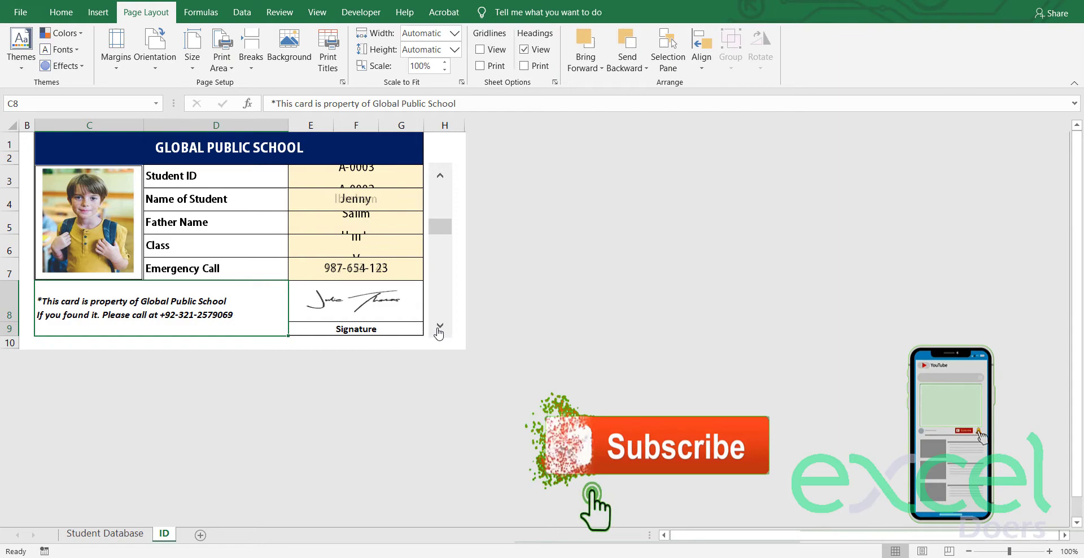
click(439, 331)
click(439, 331)
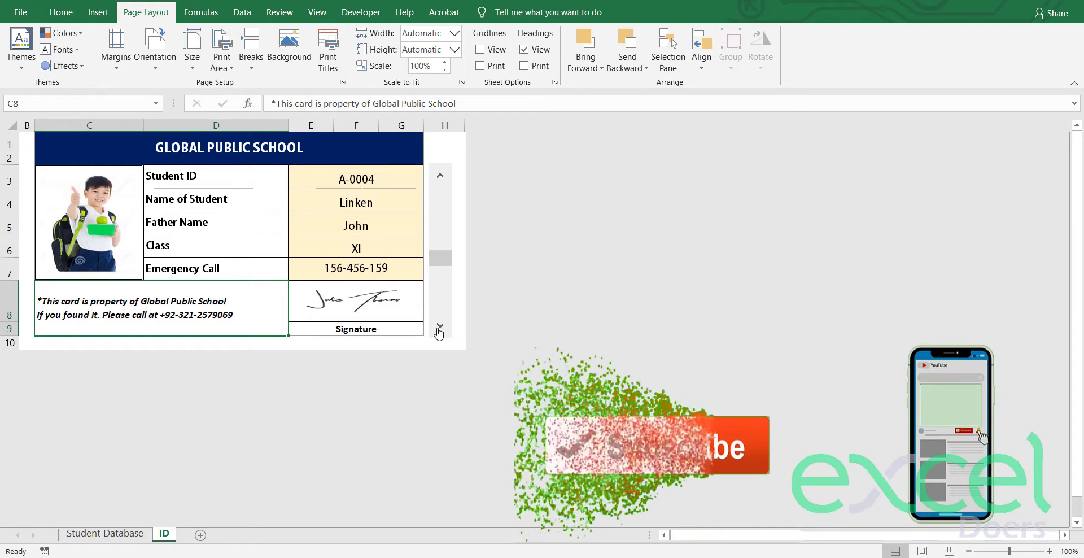
click(439, 331)
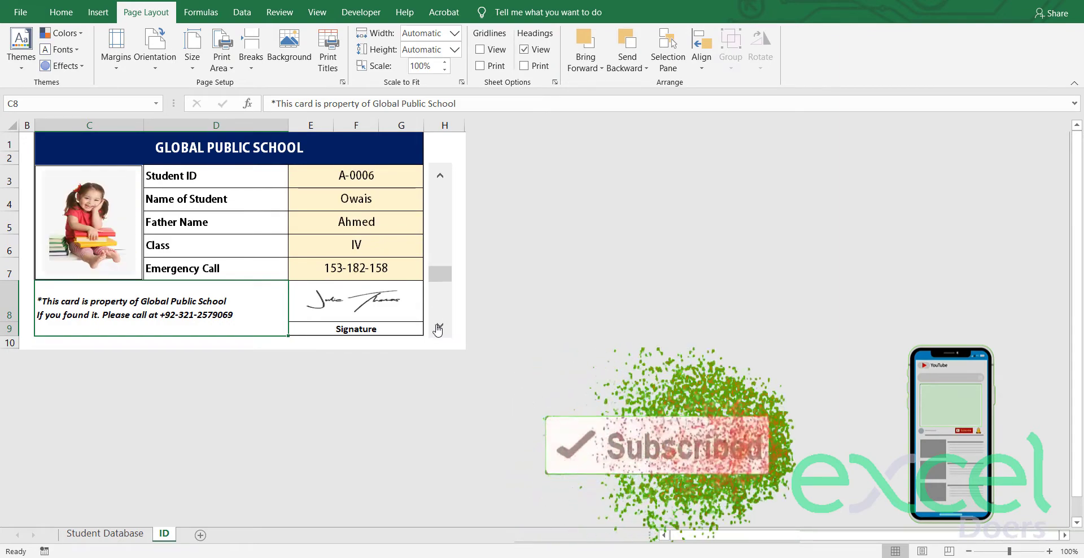
click(440, 331)
click(439, 331)
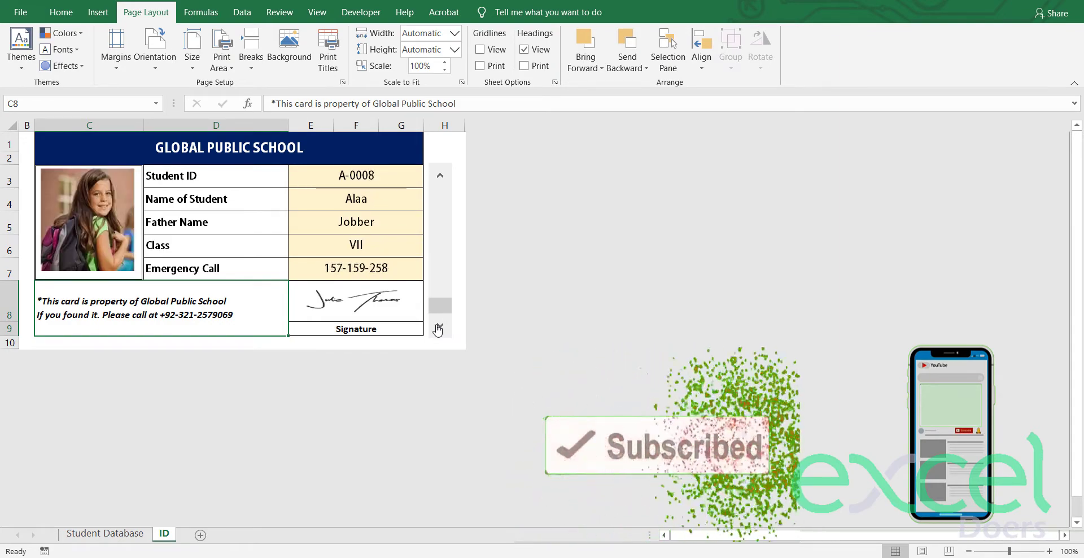
click(439, 176)
click(440, 177)
click(439, 177)
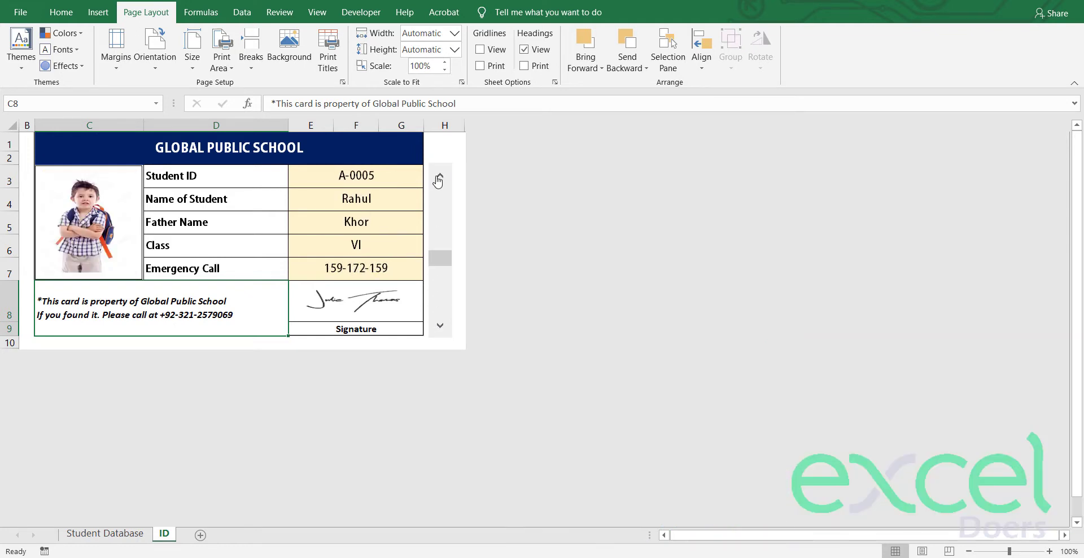
click(439, 177)
click(440, 177)
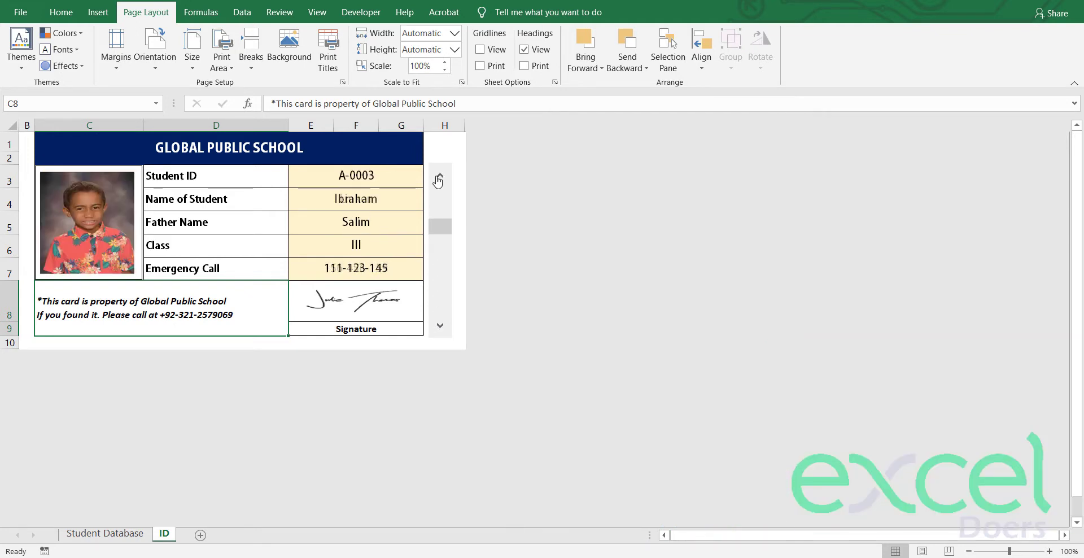
click(439, 178)
click(438, 177)
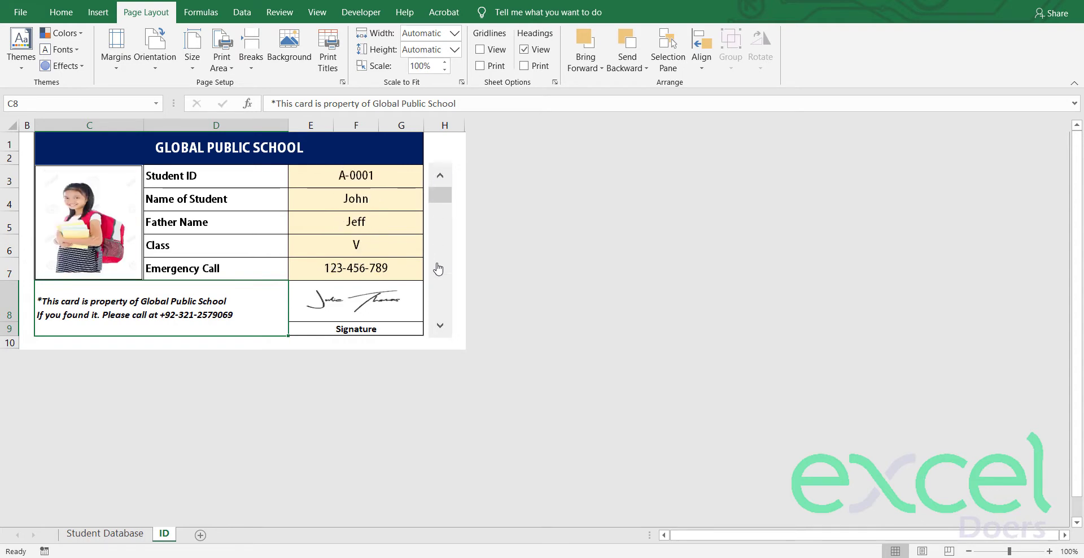
click(441, 328)
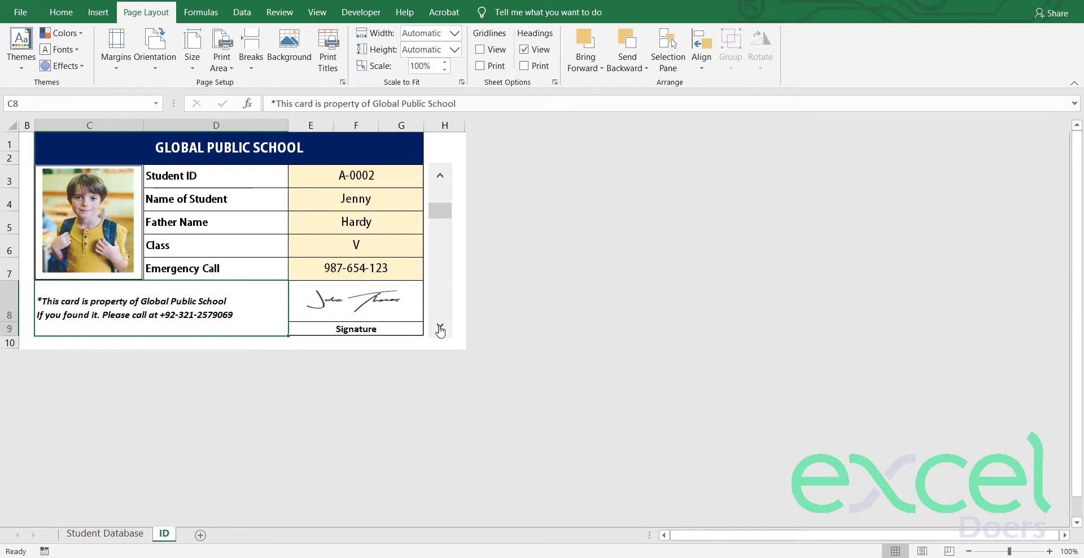
click(442, 329)
click(441, 328)
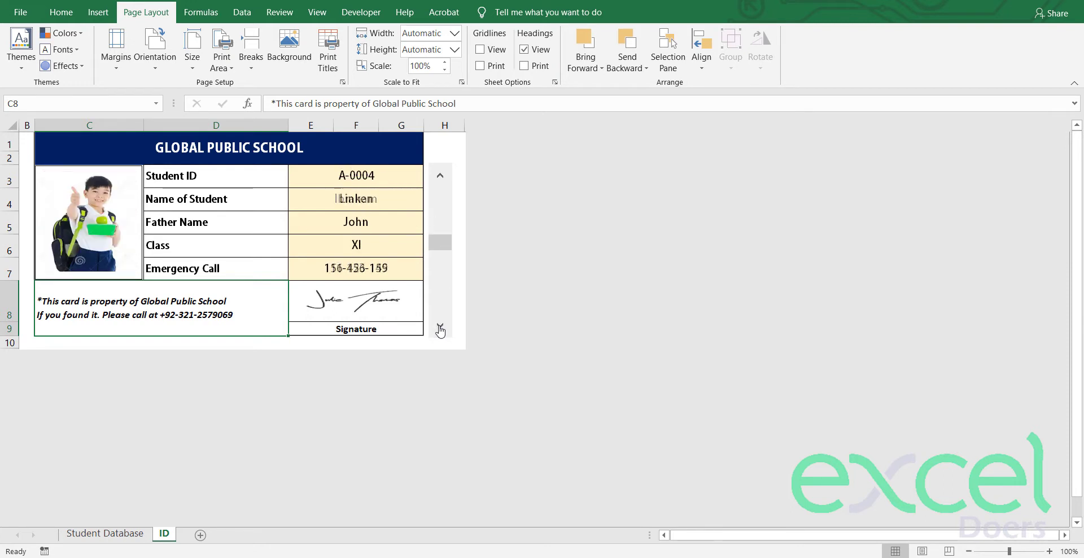
click(441, 329)
click(442, 329)
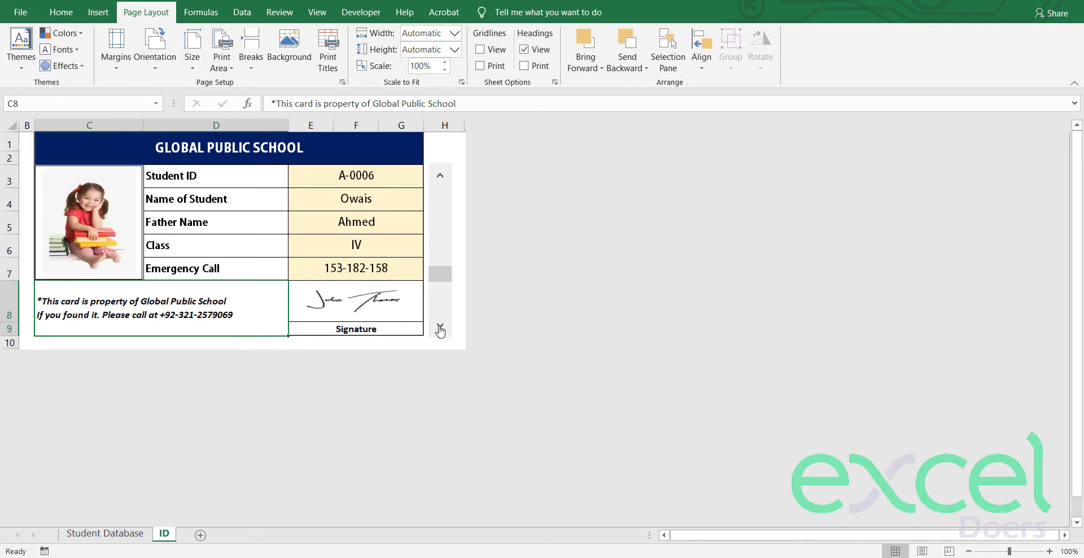
click(441, 175)
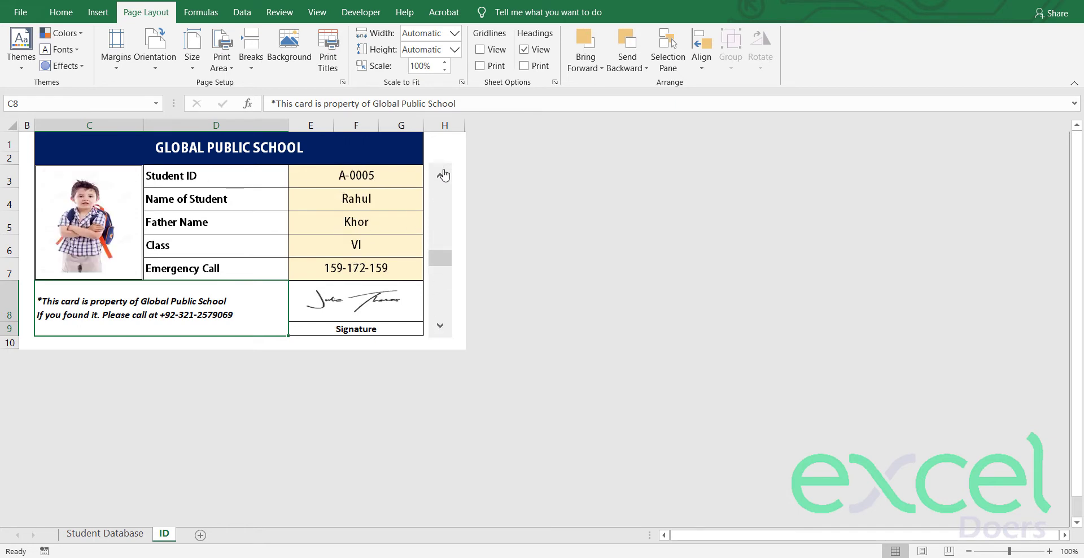
click(442, 326)
click(442, 326)
click(442, 326)
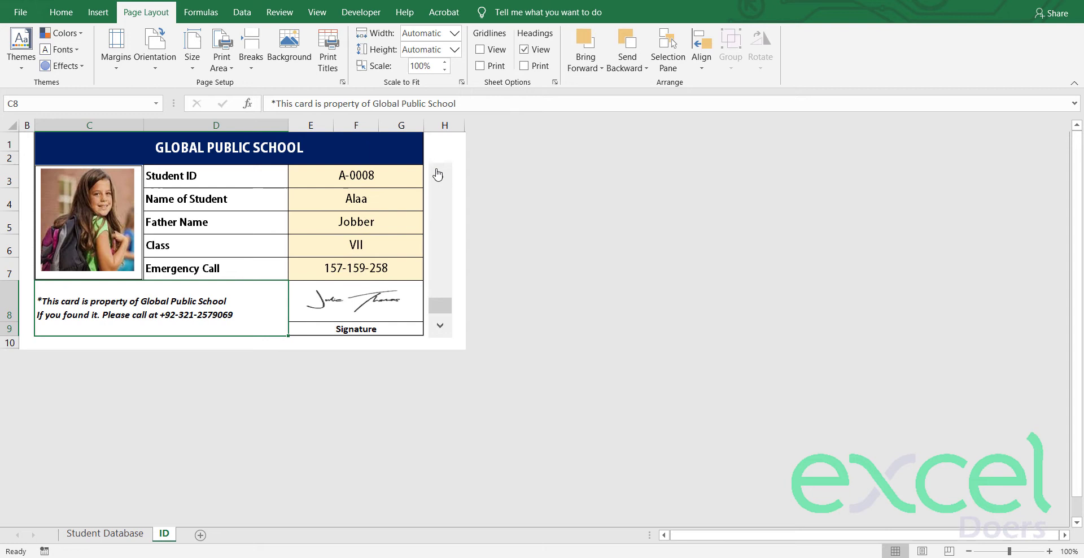
click(439, 173)
click(439, 174)
click(439, 174)
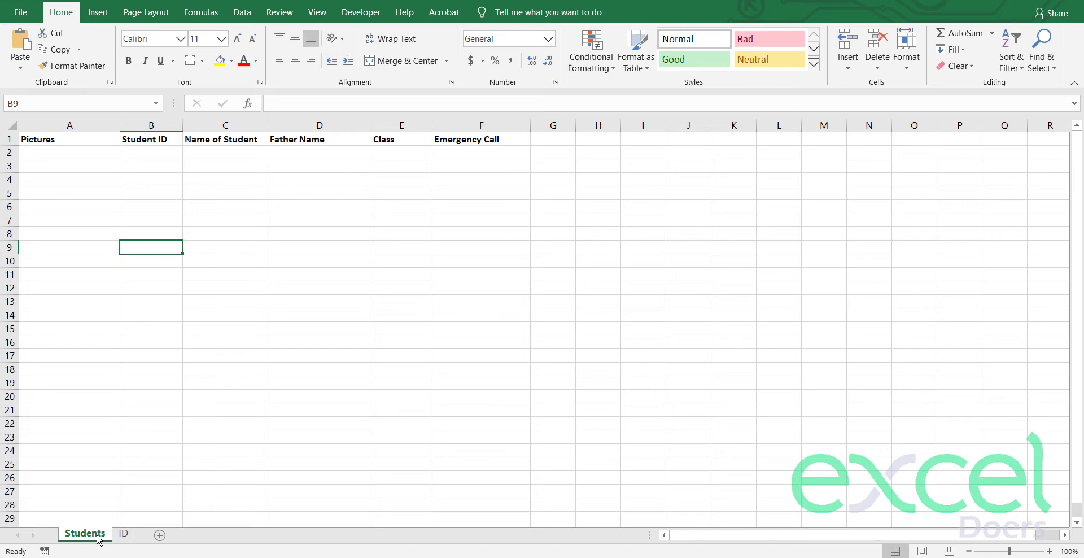
Step: Rename the Students sheet to 'Student Database', then go to the blank ID sheet
double_click(85, 533)
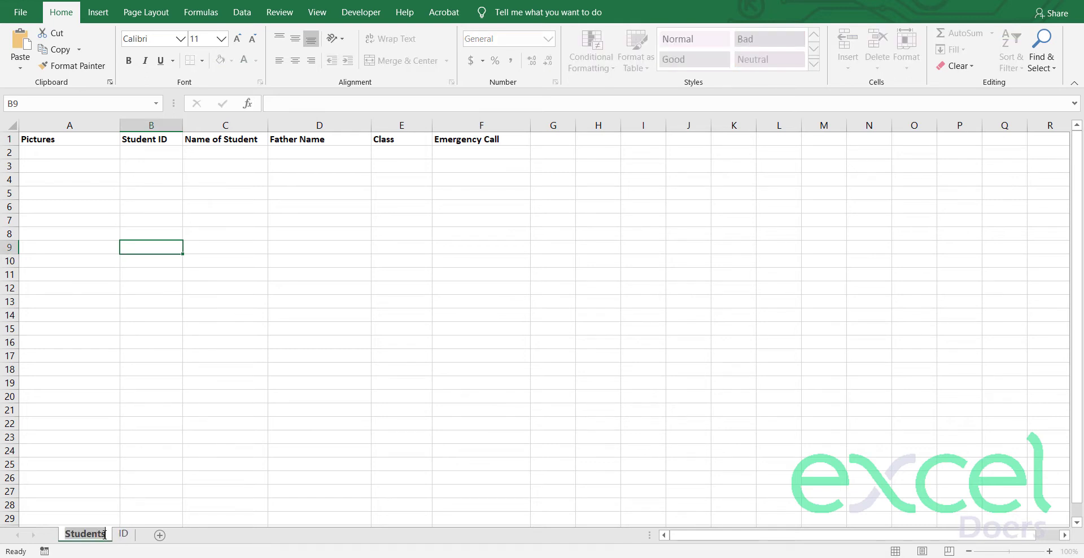
key(End)
key(BackSpace)
text(Database)
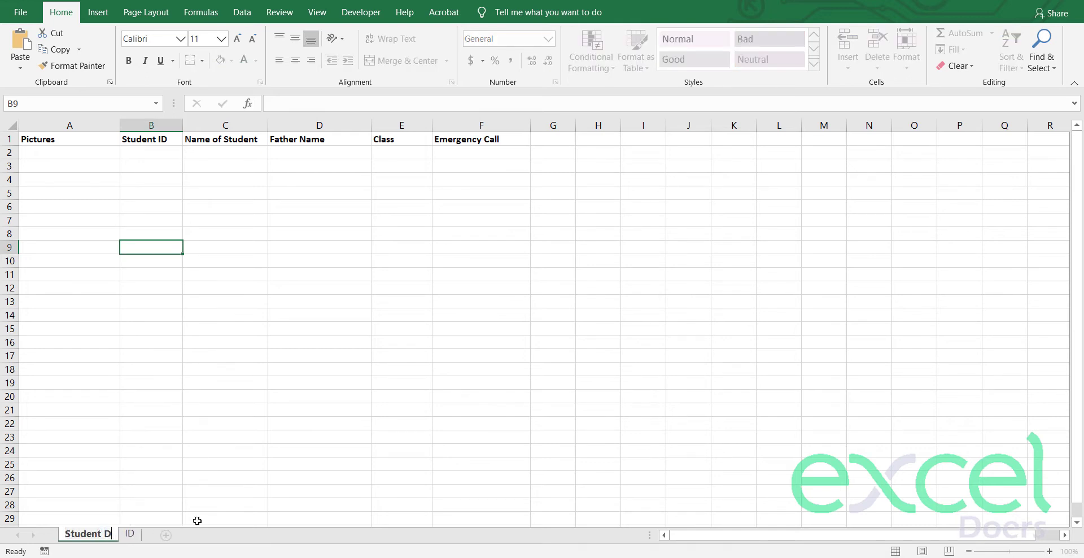
key(Return)
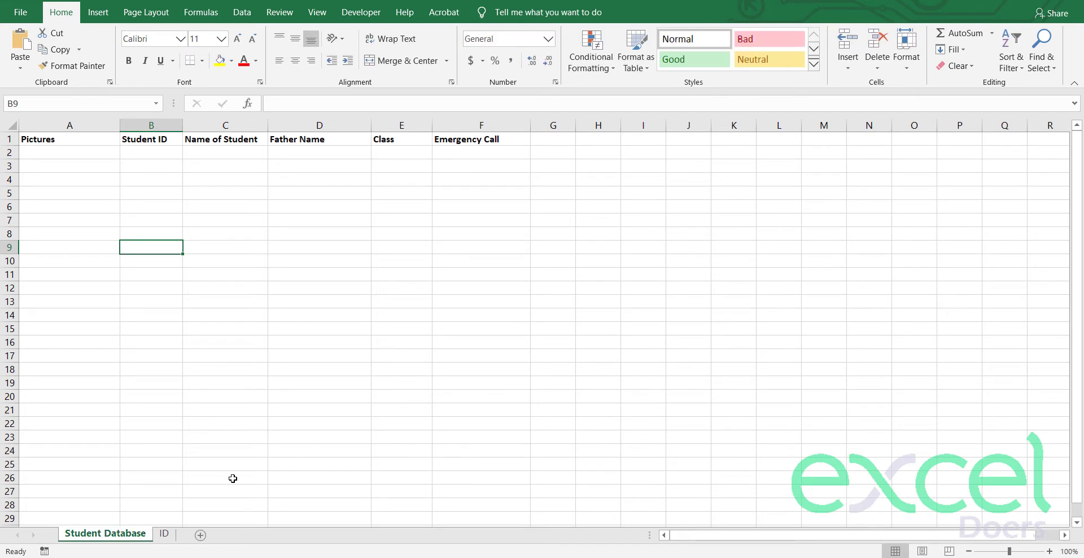
click(163, 533)
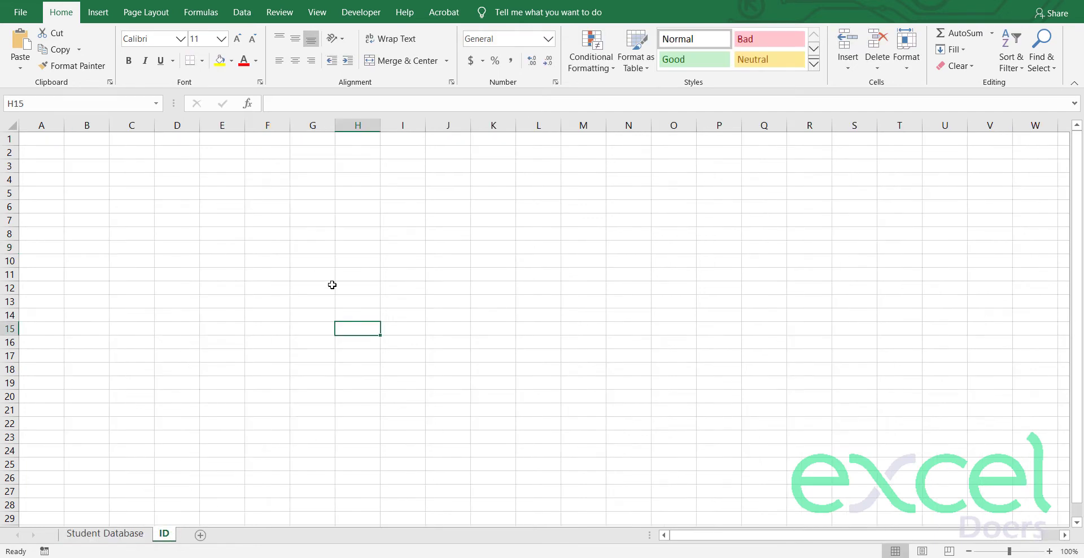
Step: Return to the Student Database sheet and select cell B2 below the headers
click(110, 533)
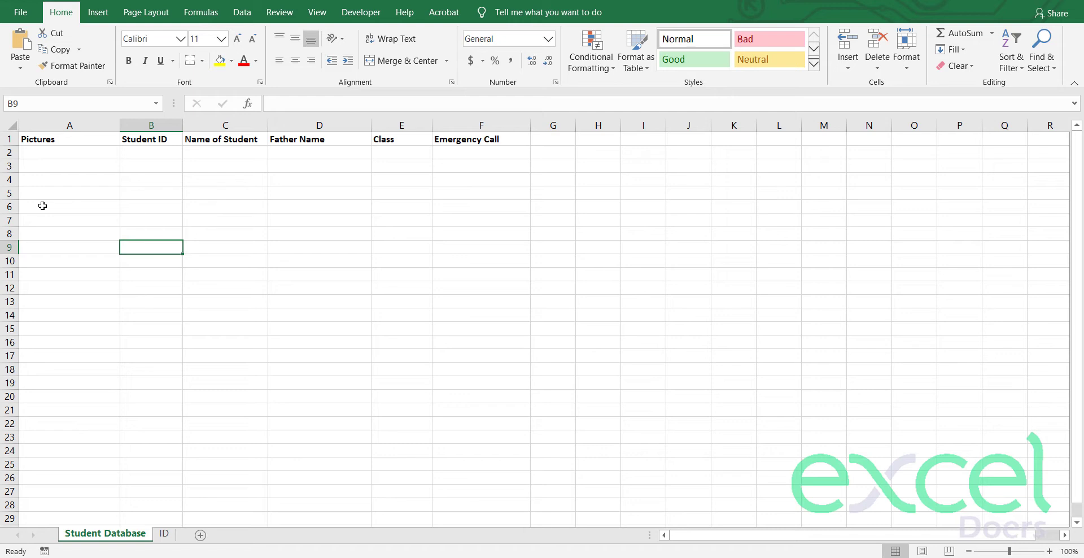
click(79, 137)
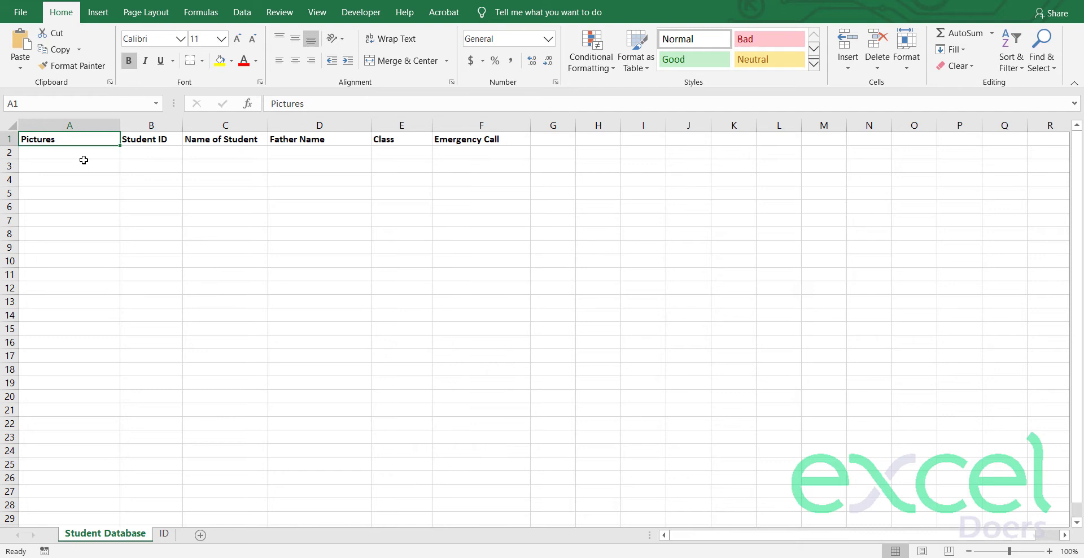
click(83, 162)
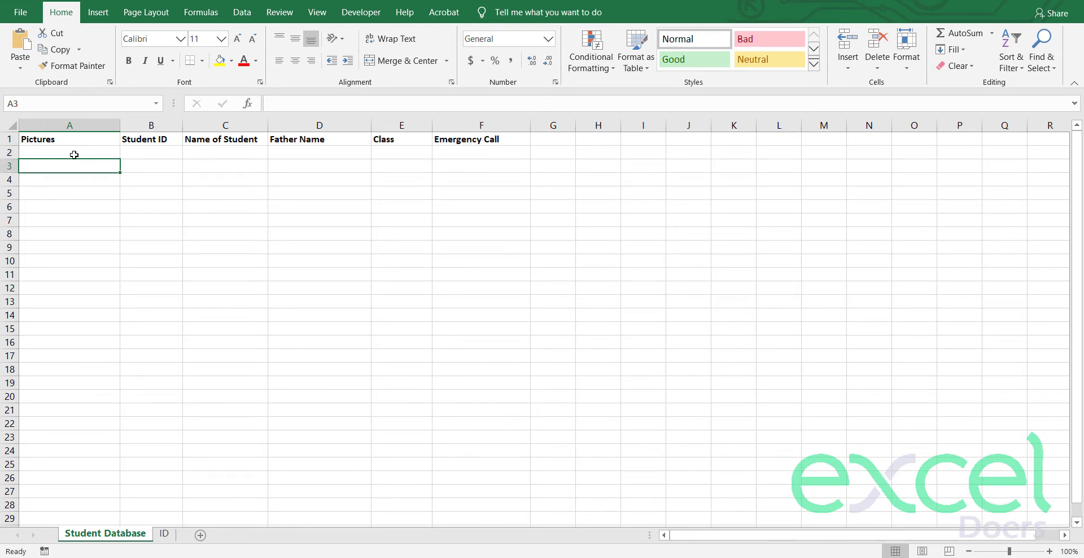
click(145, 150)
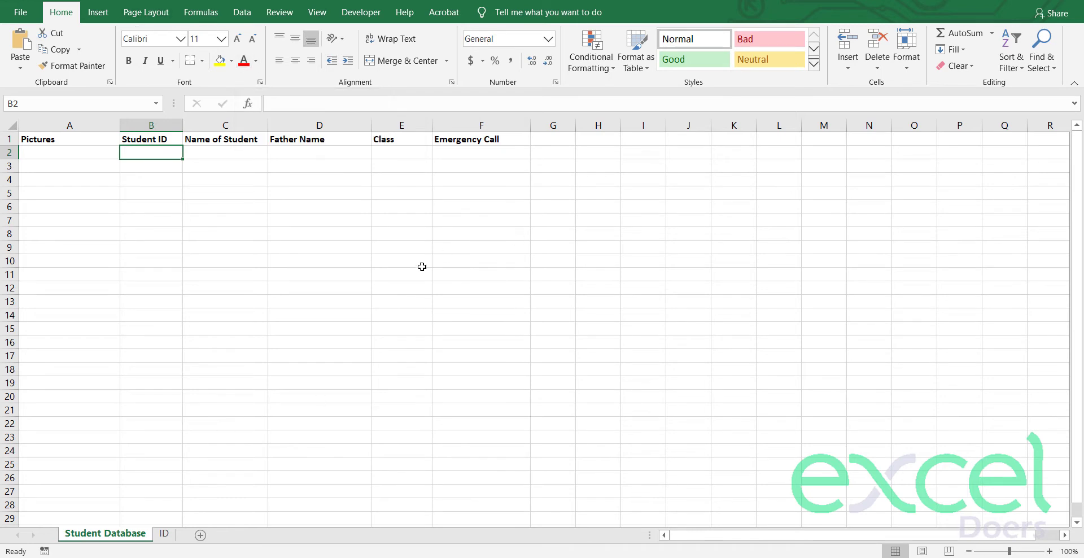
Step: Fill Student IDs A-0001 through A-0008 and enter the eight student names, starting with John
text(A-0001)
key(Return)
text(A-0002)
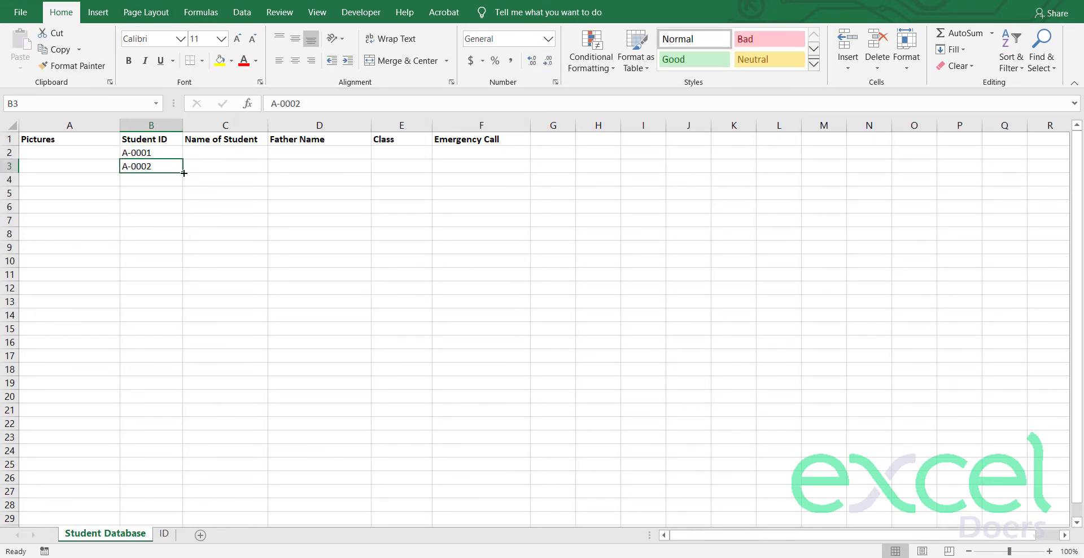
drag(182, 173, 183, 254)
click(224, 153)
text(John)
key(Return)
text(Jenny Ibraham Linken Rahul )
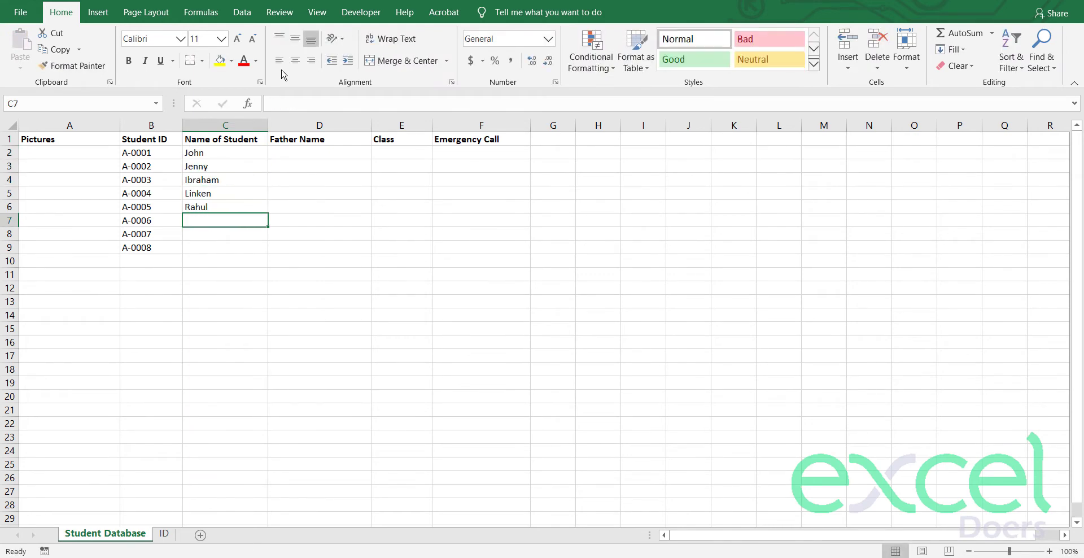
text(Owais Fred Alaa)
Step: Enter father names, classes (V, V, III, XI, VI, IV, II, VII) and emergency call numbers
click(319, 152)
text(Jeff)
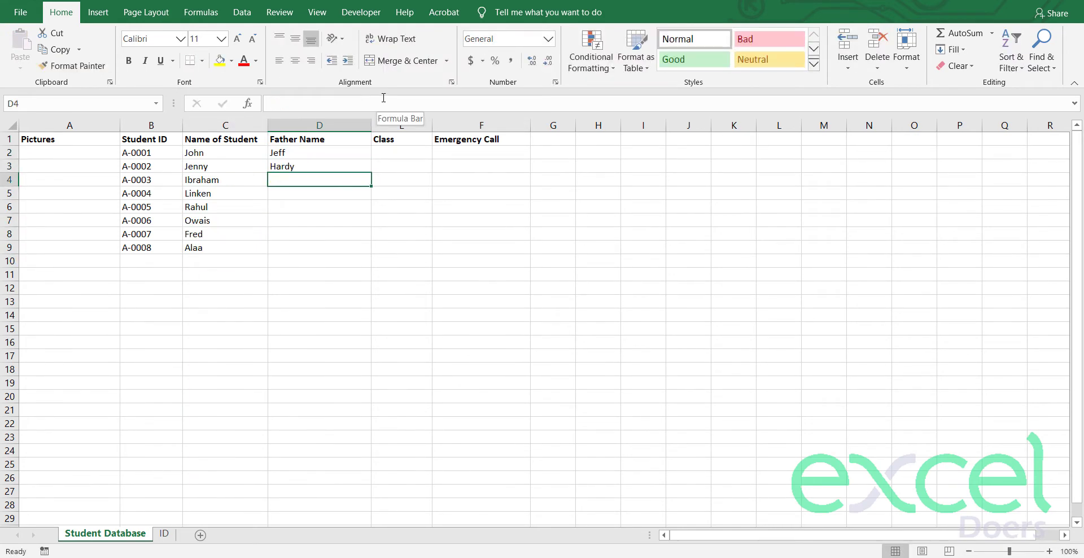
text( Hardy Salim John Khor Ahmed Sin Jobber)
click(402, 152)
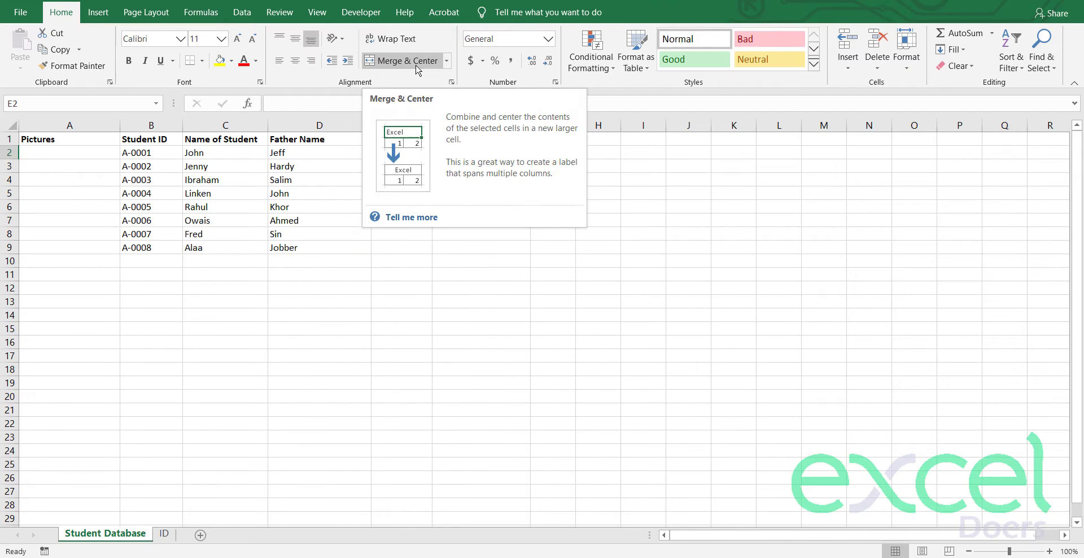
text(V V III XI VI IV II VII)
click(481, 152)
text(123-456-789 987-654-123 '111 )
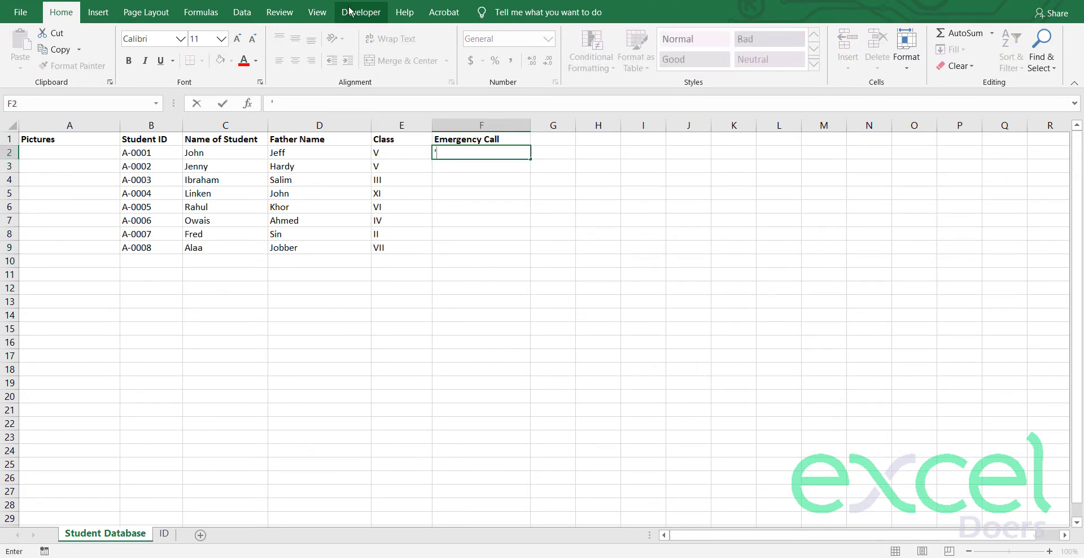
text(-123-145 '156-456-159 '159-172-159 '153-182-158 '143-)
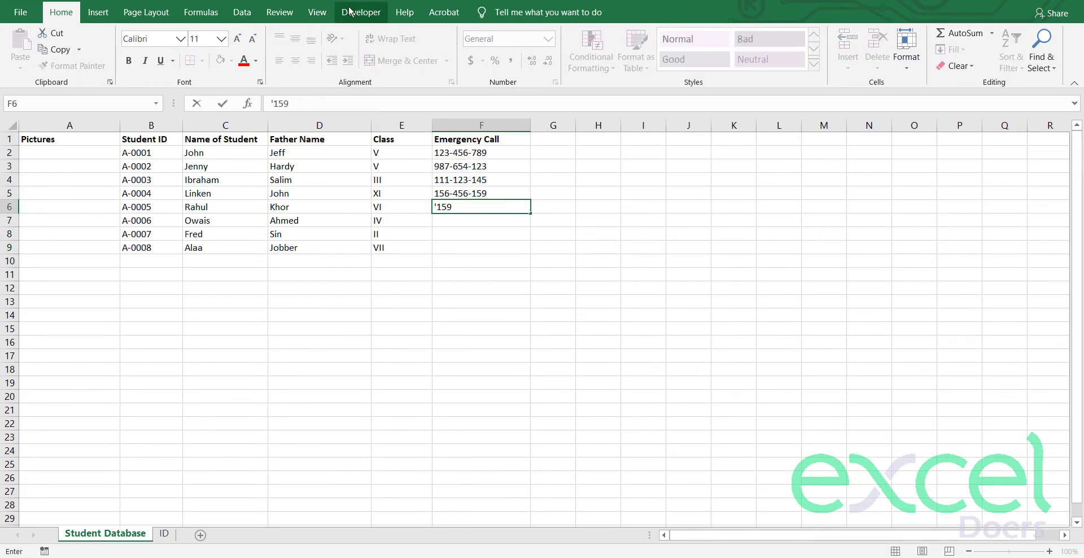
text(158-1569 '157-159-258)
click(164, 233)
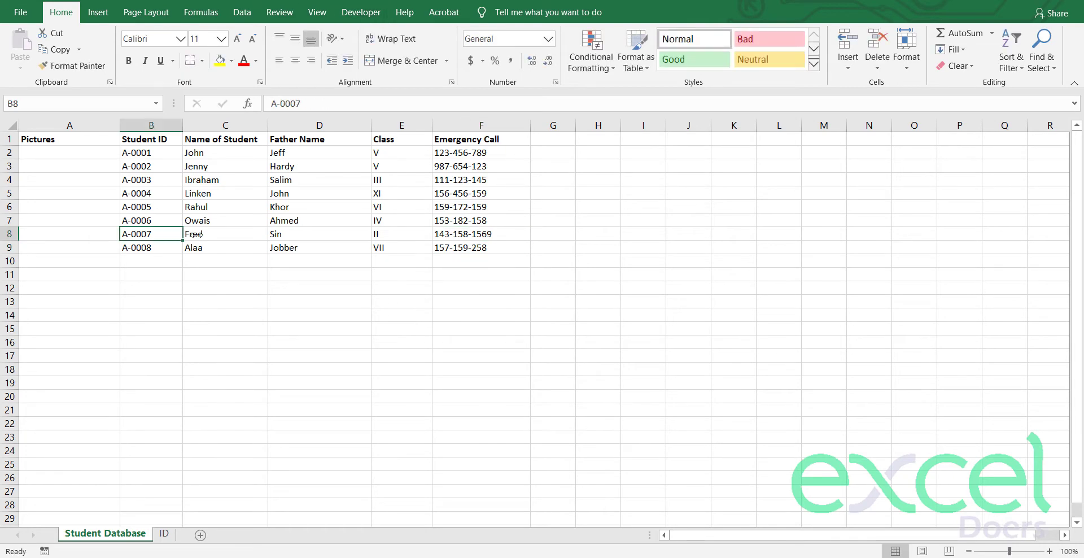
Step: Apply All Borders to the A1:F9 table, then select student rows 2–9
drag(481, 248, 70, 137)
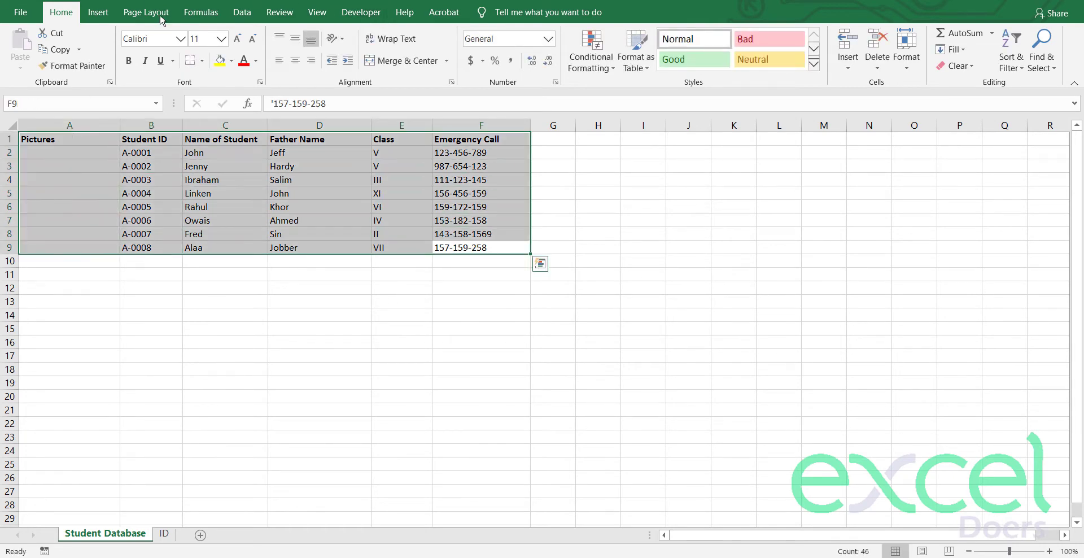
click(202, 61)
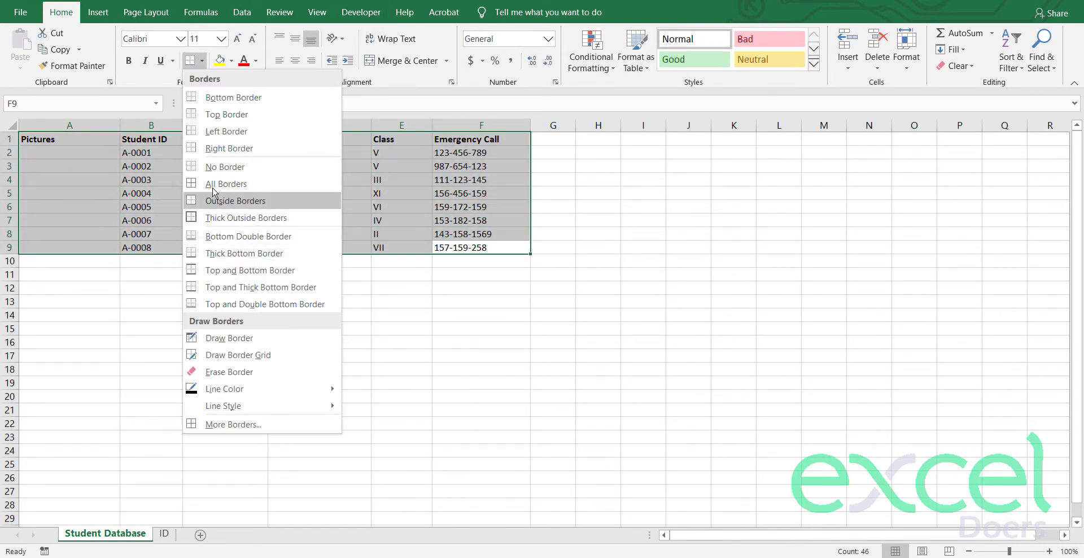
click(220, 184)
click(256, 312)
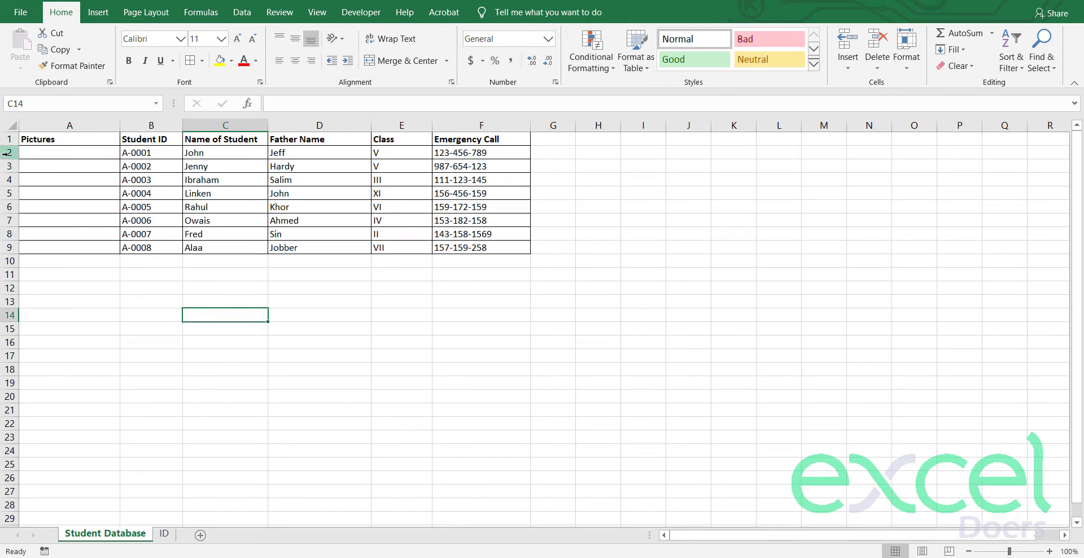
drag(7, 153, 7, 248)
Step: Set the row height of rows 2–9 to 100
right_click(13, 222)
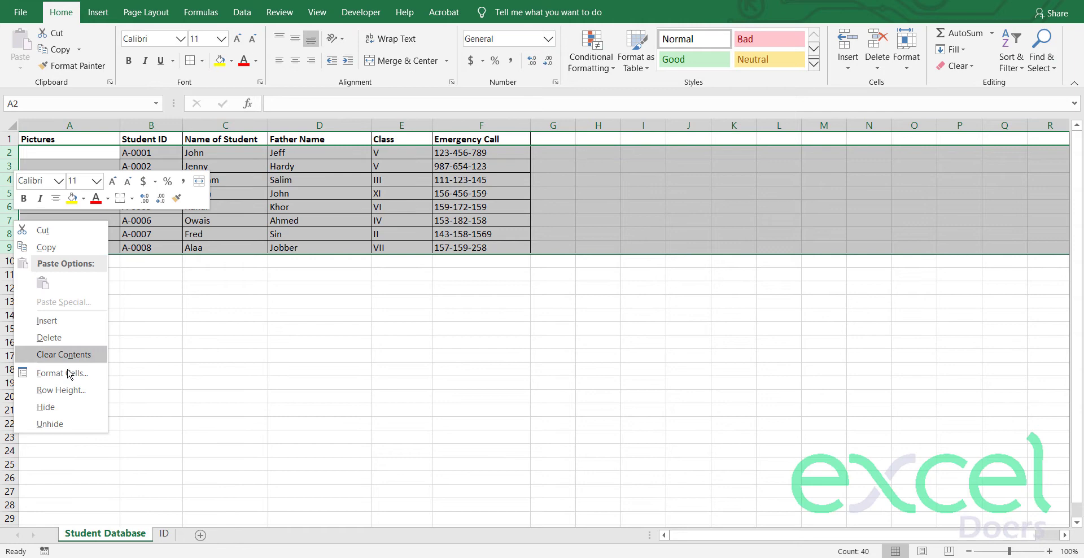
click(65, 390)
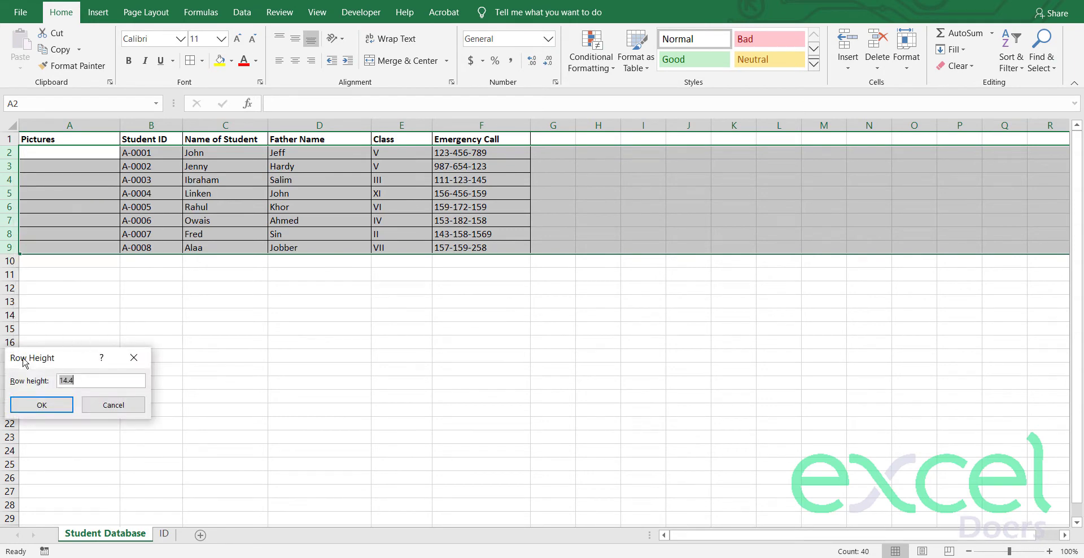
drag(25, 362, 119, 285)
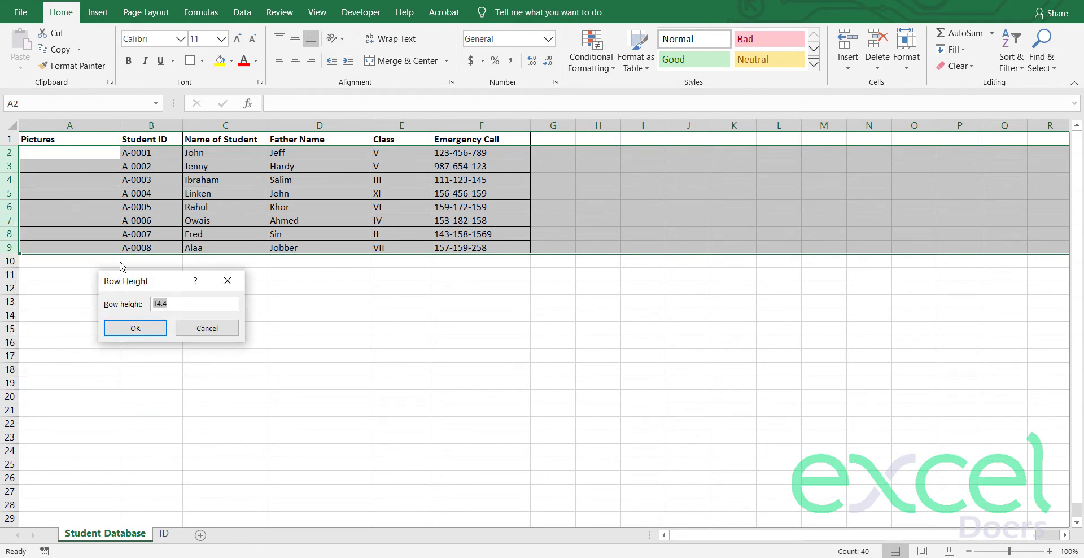
text(30)
click(136, 328)
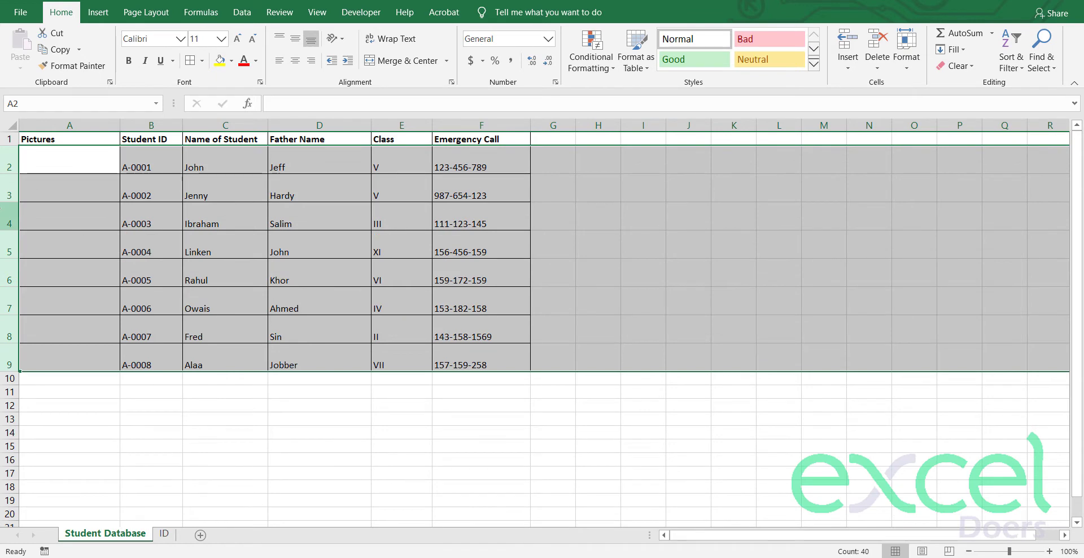
right_click(1, 209)
click(52, 380)
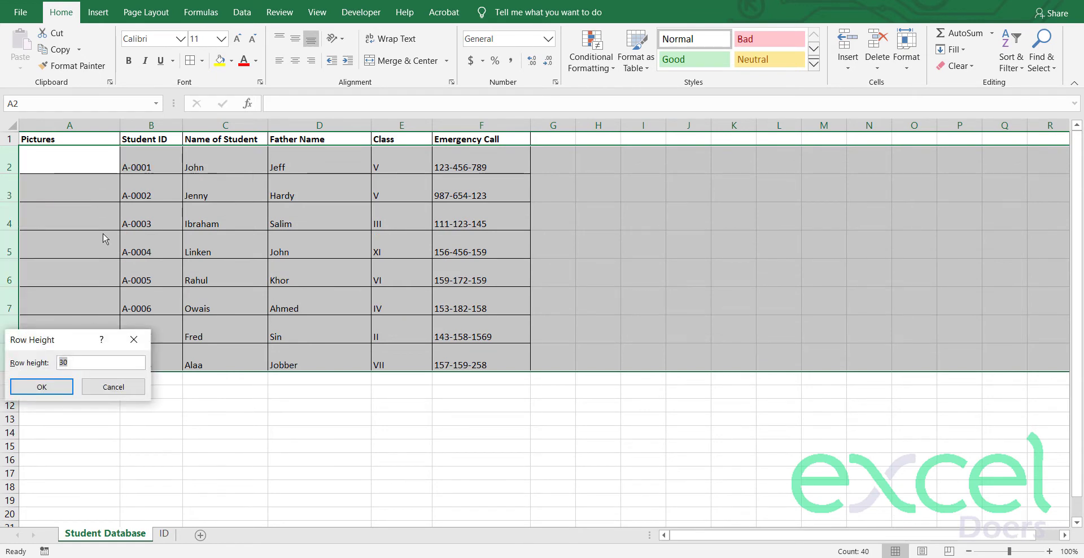
key(Return)
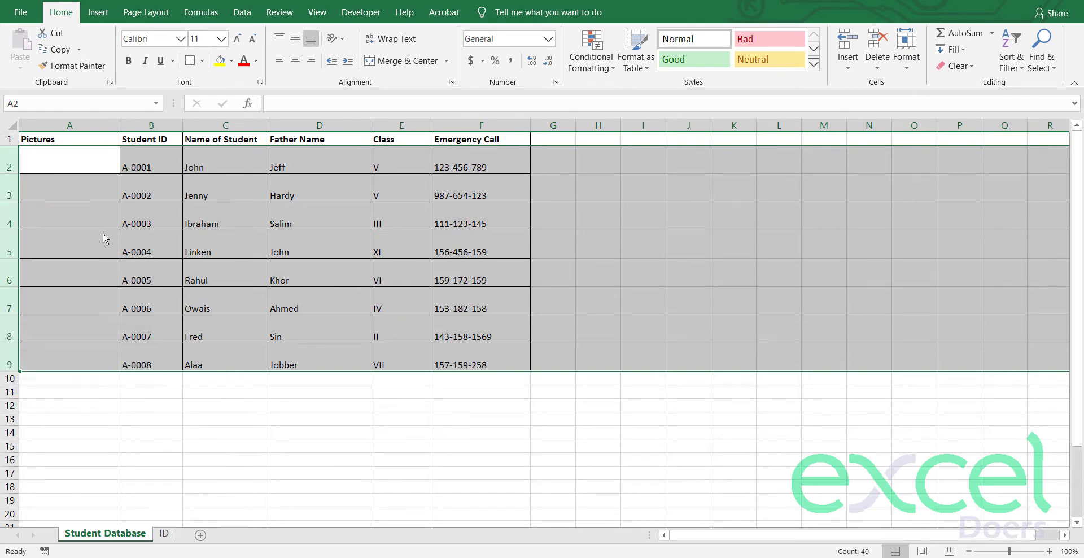
click(145, 225)
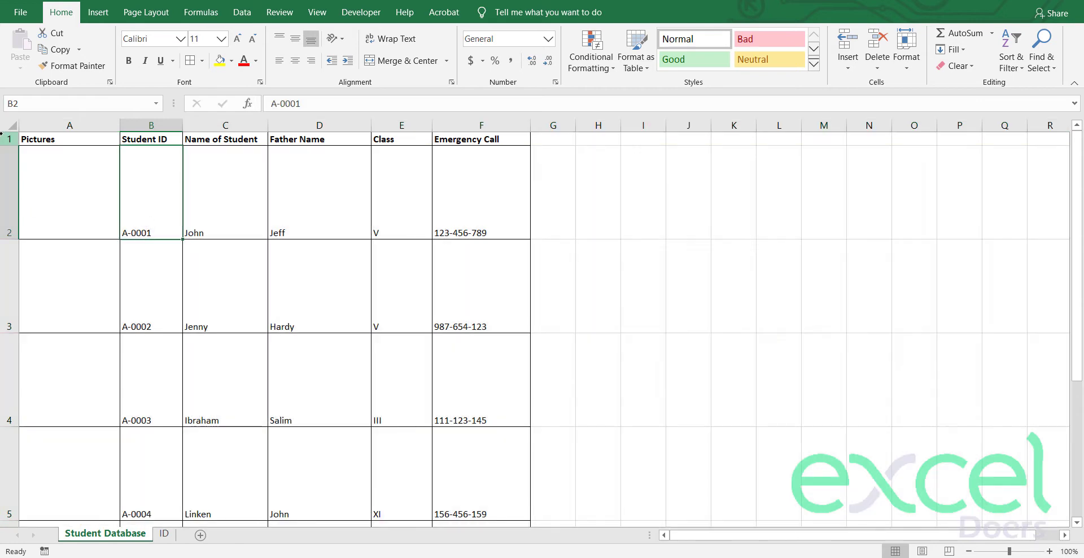
Step: Centre all cell text vertically across the whole sheet with Middle Align
click(9, 125)
click(295, 38)
click(254, 315)
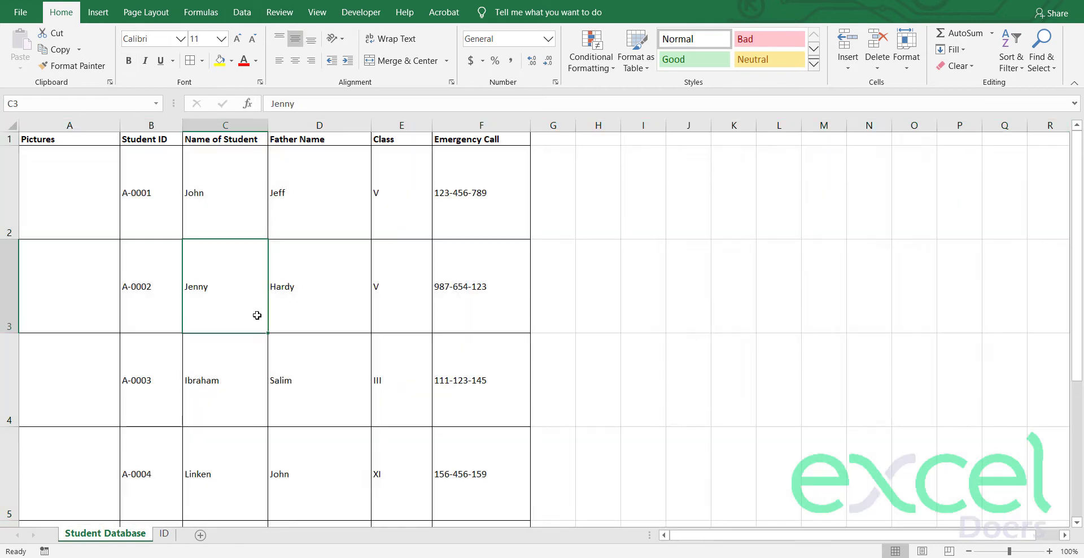
Step: Start inserting pictures at cell A2 and browse to the Desktop's Id Data folder
scroll(260, 344, down, 2)
scroll(258, 321, up, 2)
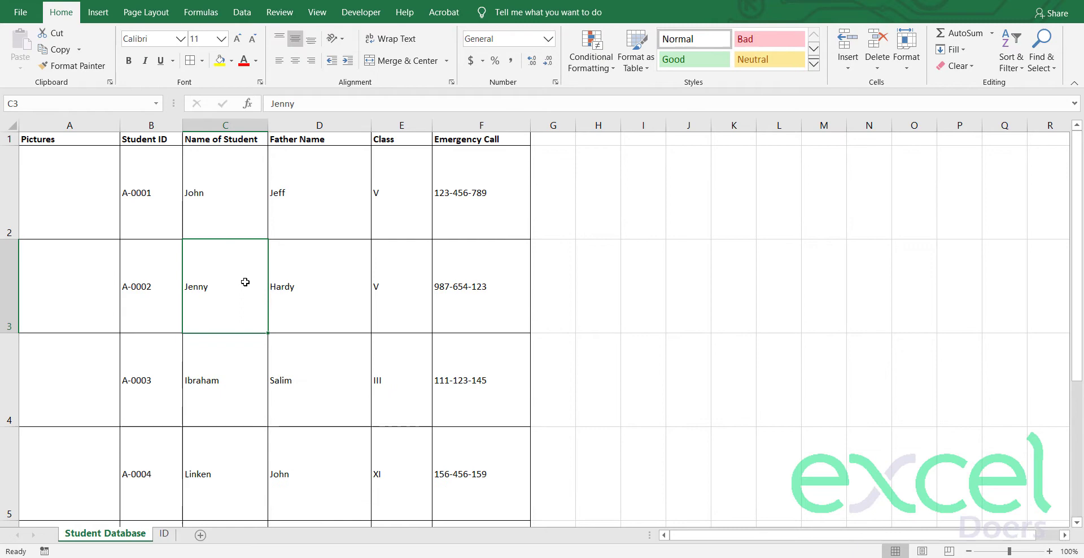
click(77, 206)
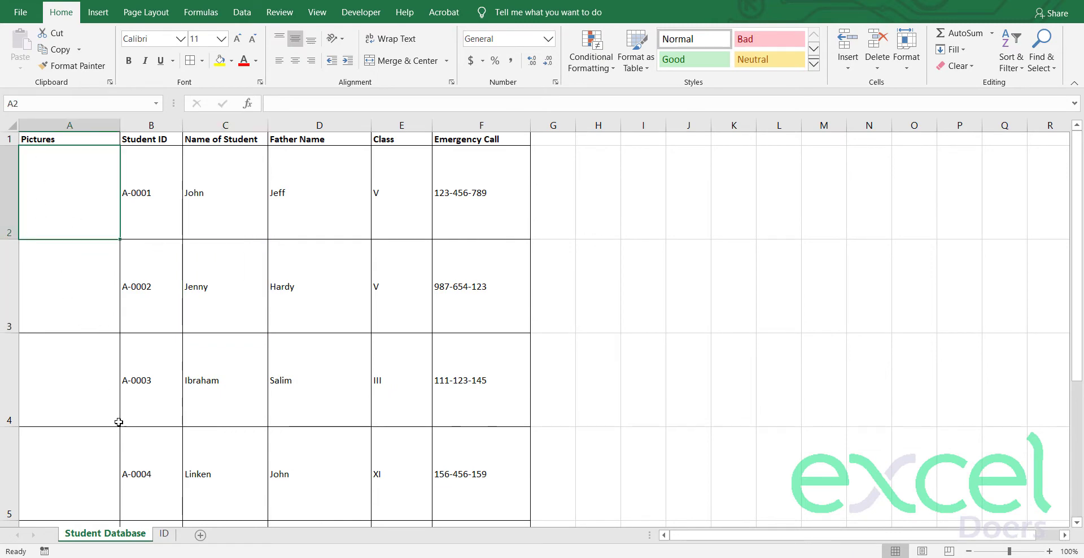
click(109, 20)
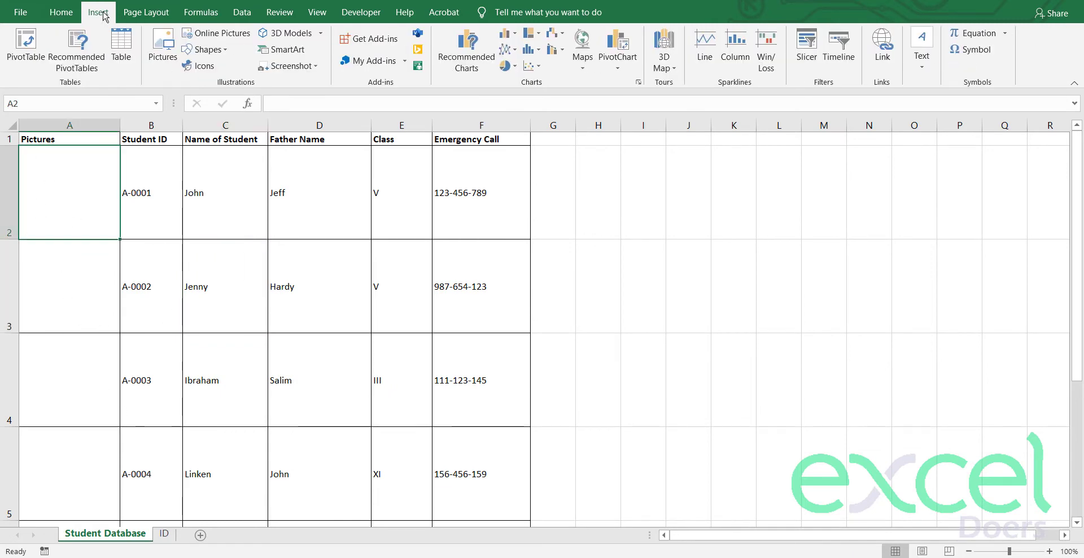
click(162, 45)
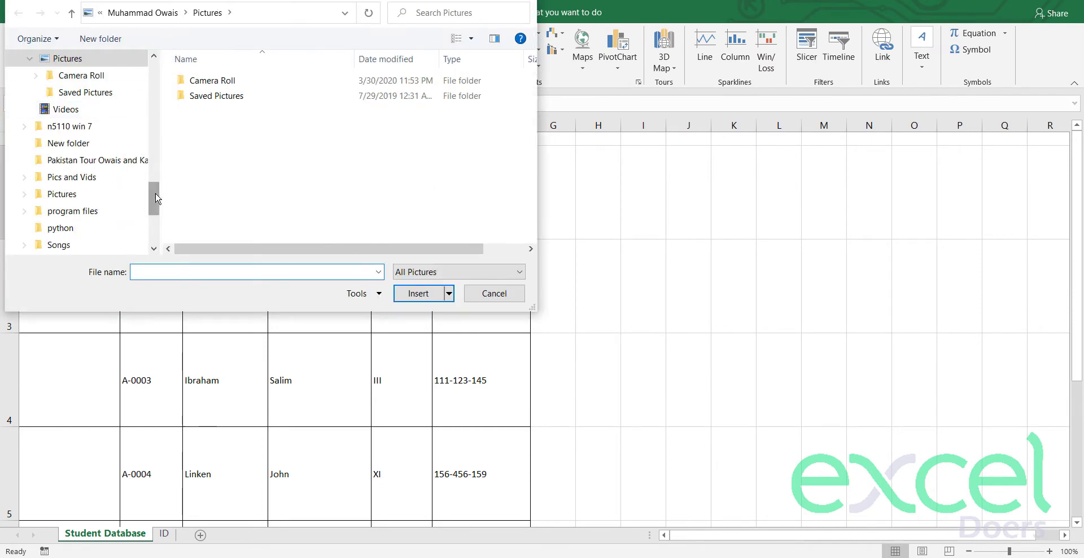
drag(157, 198, 156, 79)
click(56, 89)
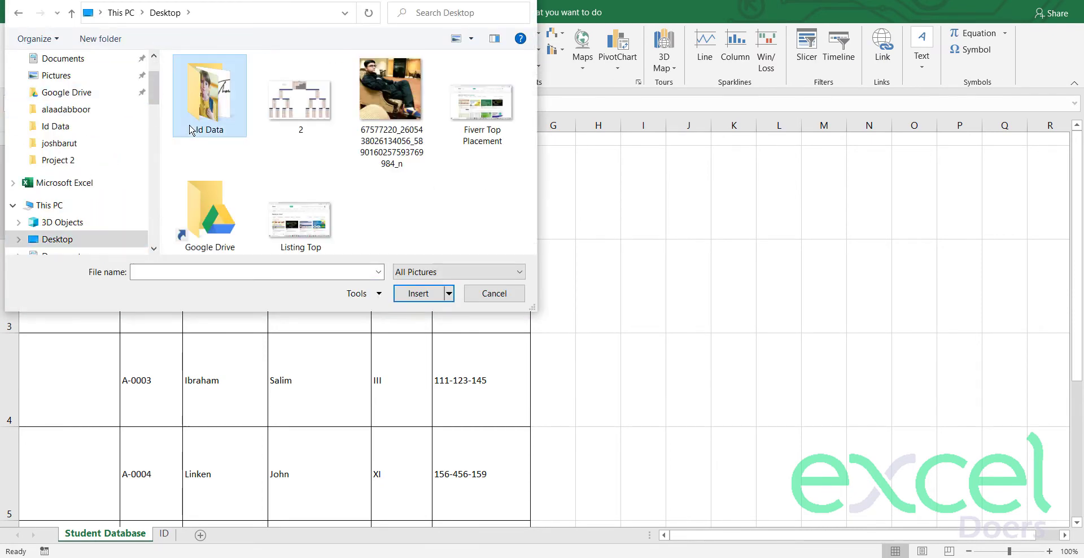
double_click(198, 113)
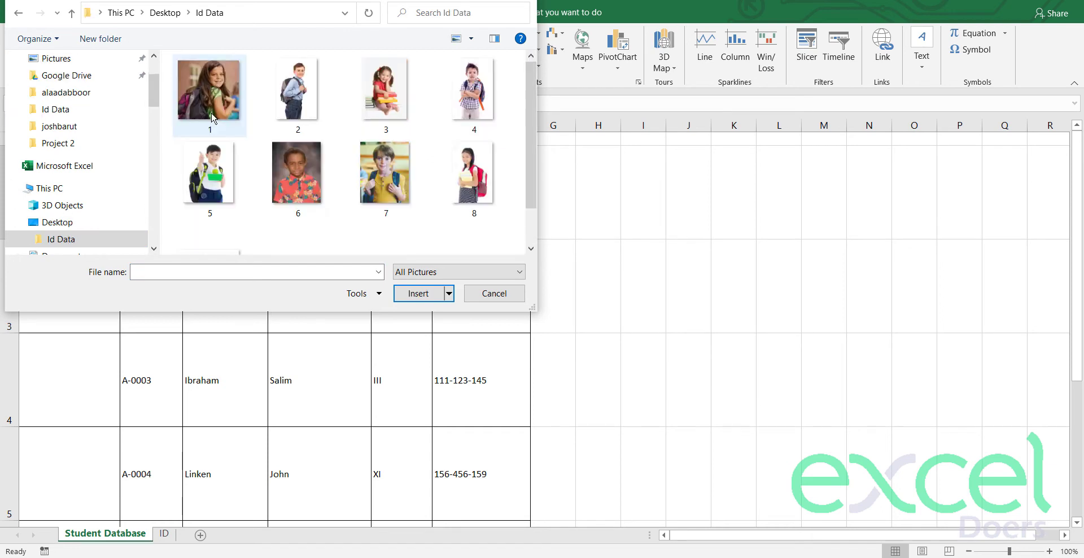
Step: Select photos 1 through 8 and insert them into the sheet
click(218, 117)
ctrl+click(296, 97)
ctrl+click(382, 100)
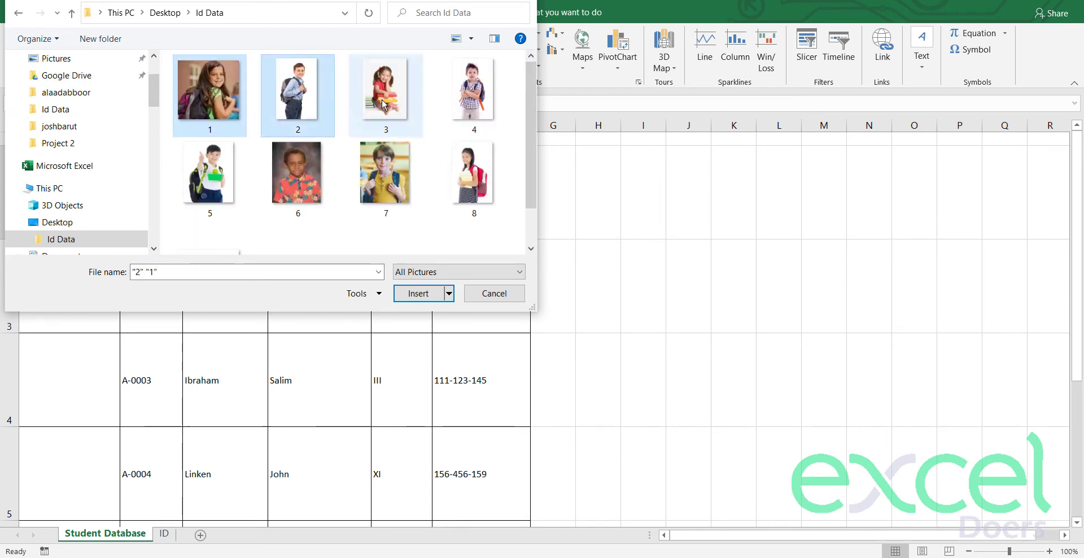
ctrl+click(457, 109)
ctrl+click(210, 175)
ctrl+click(298, 176)
ctrl+click(385, 177)
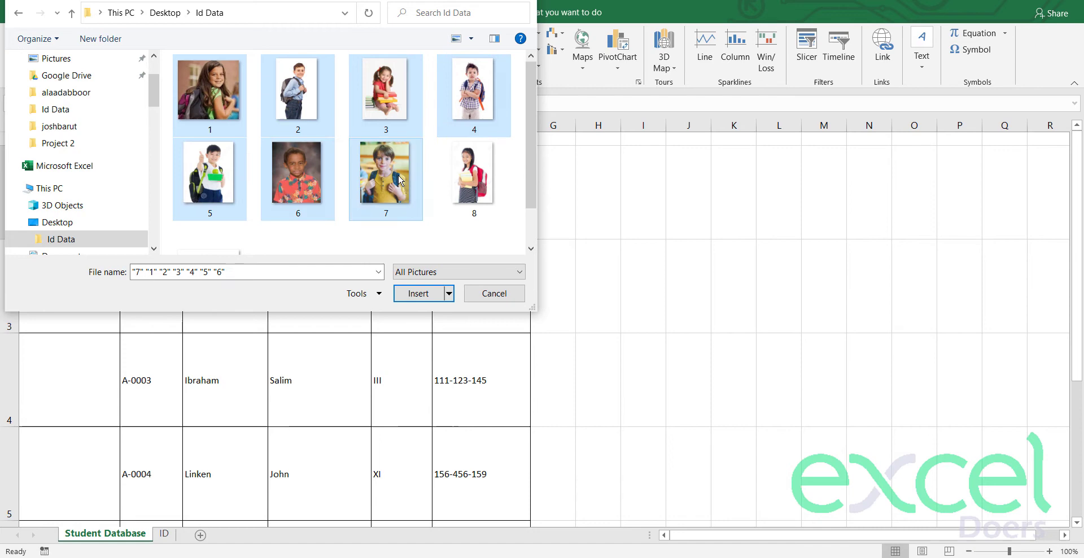
ctrl+click(469, 181)
click(419, 293)
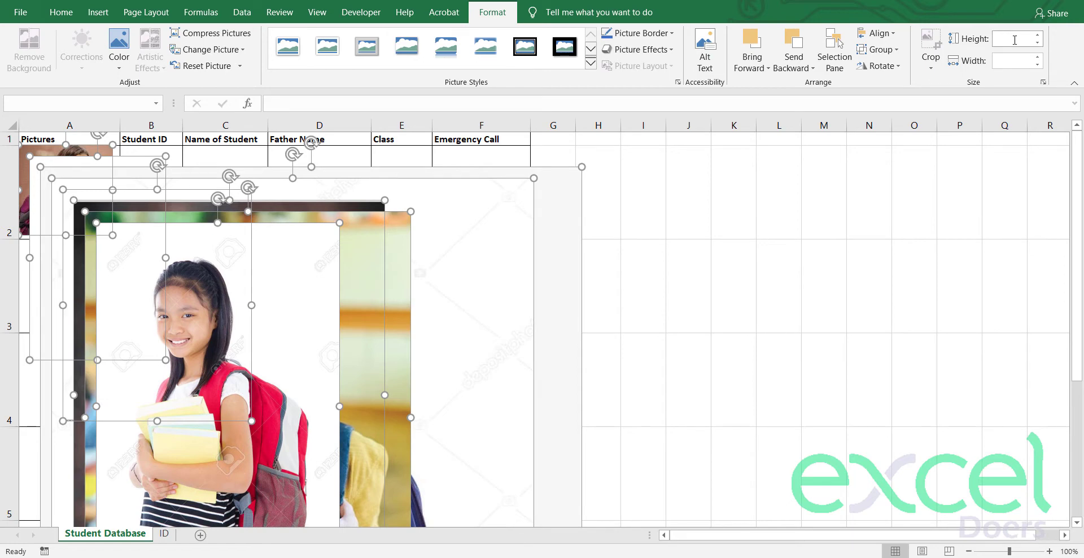
Step: Resize the selected photos to 2 inches tall by 2 inches wide
text(3)
key(Return)
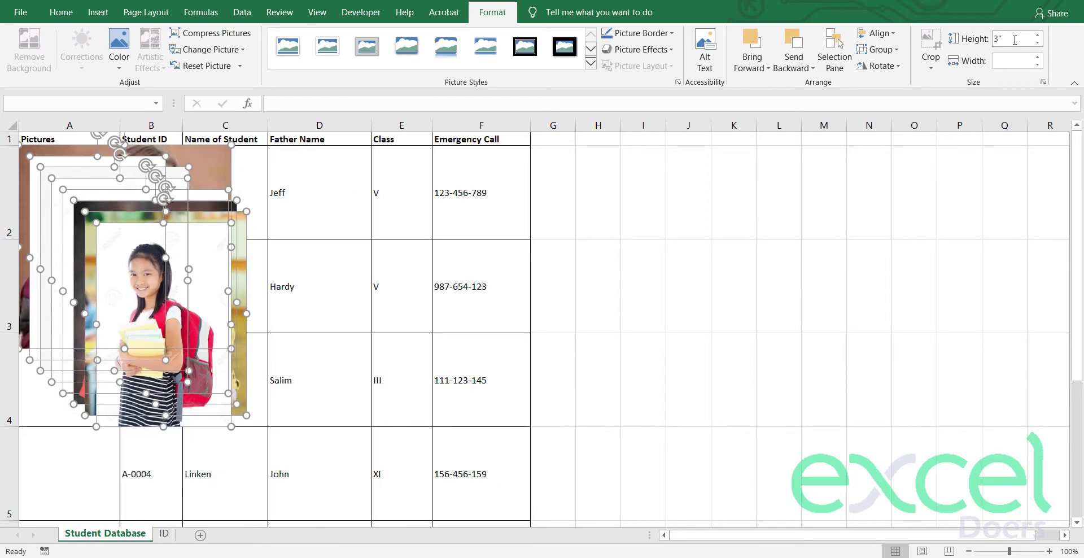
click(1019, 61)
text(2)
key(Return)
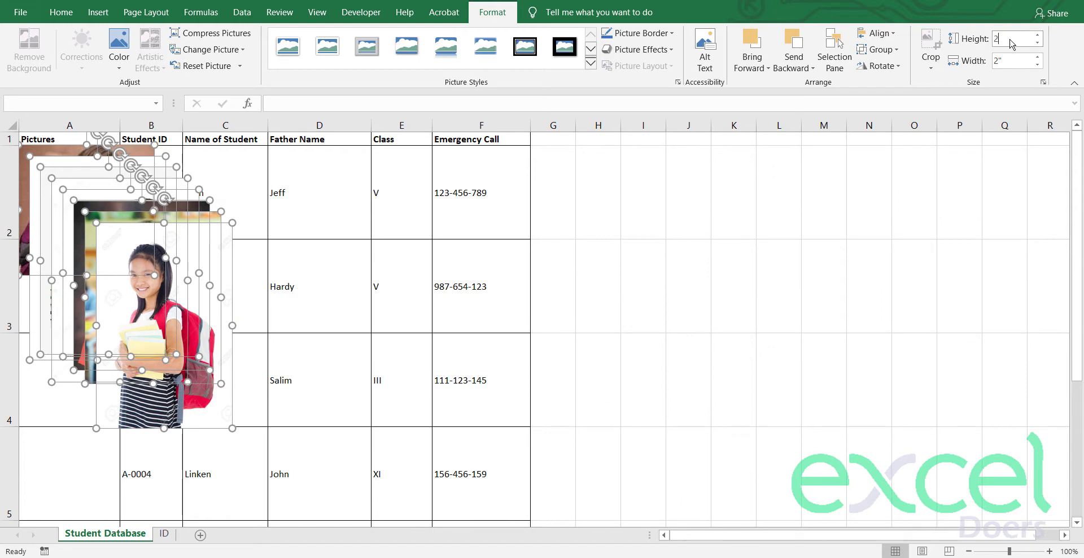
click(1013, 43)
text(2)
key(Return)
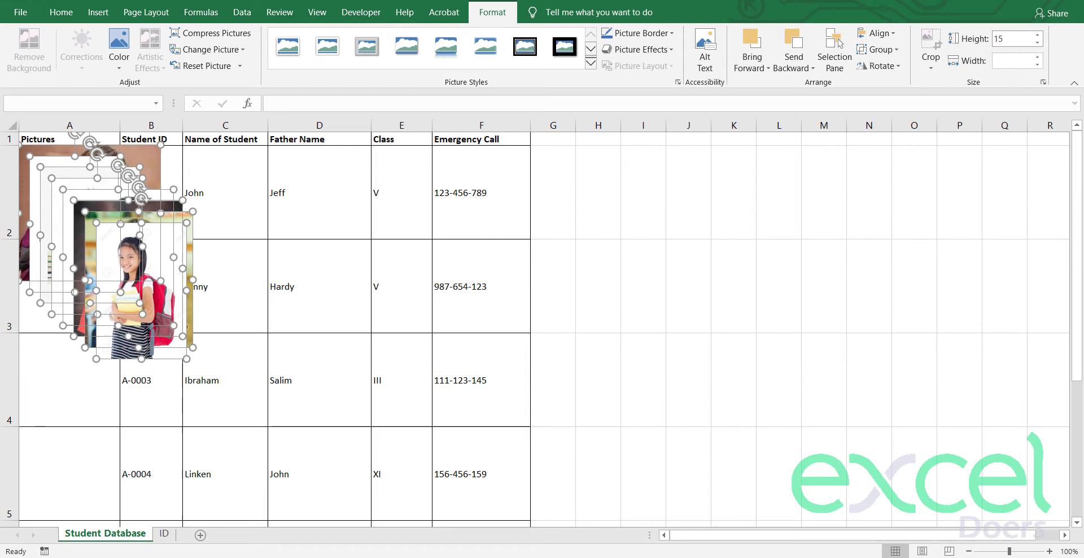
Step: Shrink the photos to 1.5 inch height and 1 inch width, undoing an accidental enlargement
key(Return)
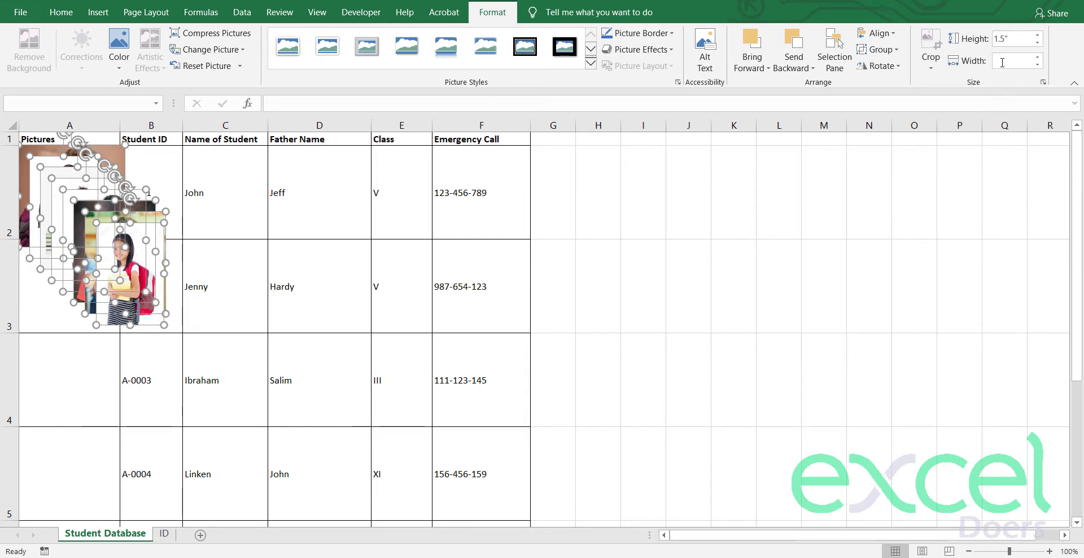
click(1002, 61)
text(1.5)
key(Return)
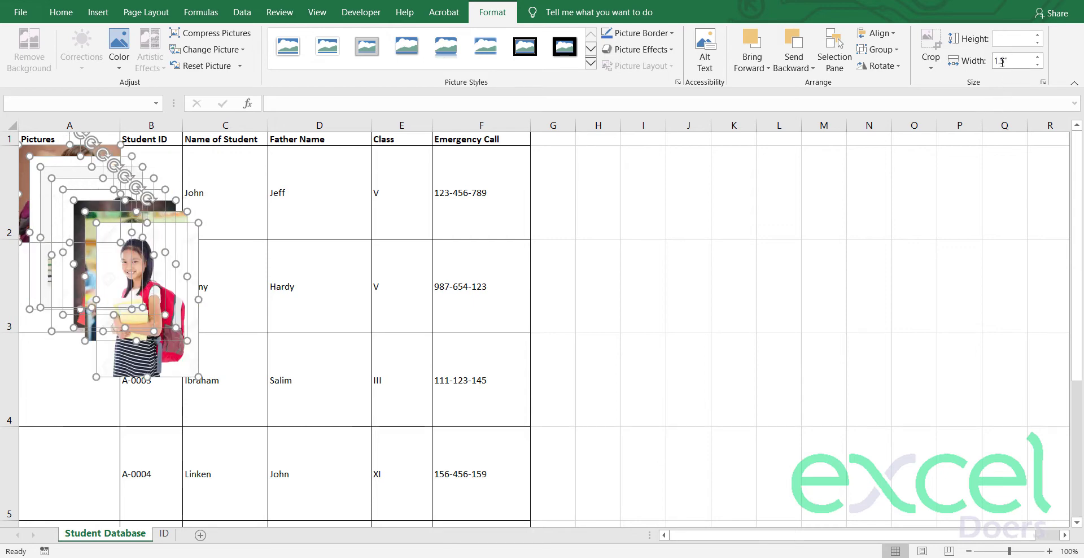
click(997, 61)
text(1)
drag(1005, 61, 1024, 59)
key(Return)
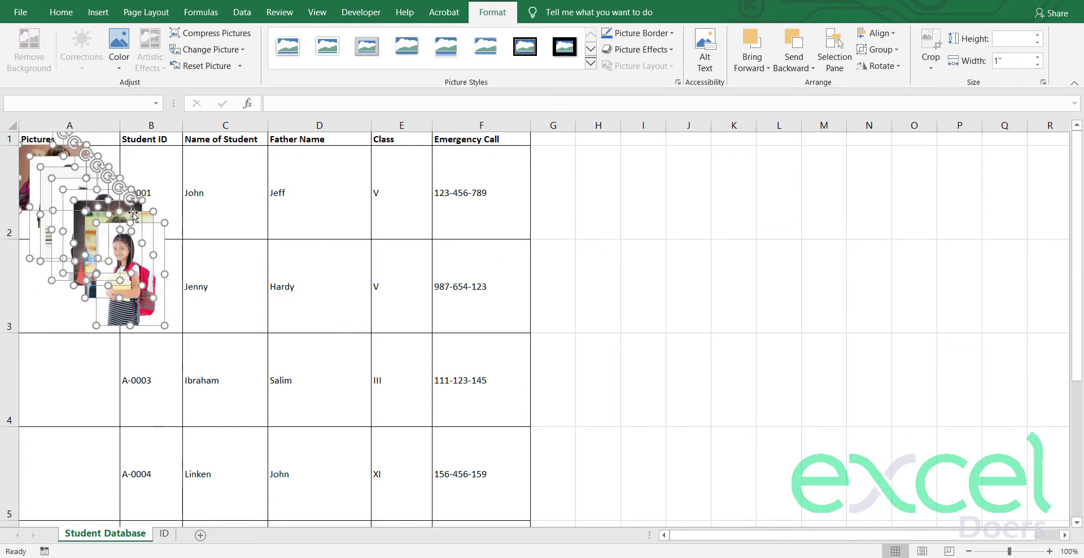
drag(141, 243, 219, 281)
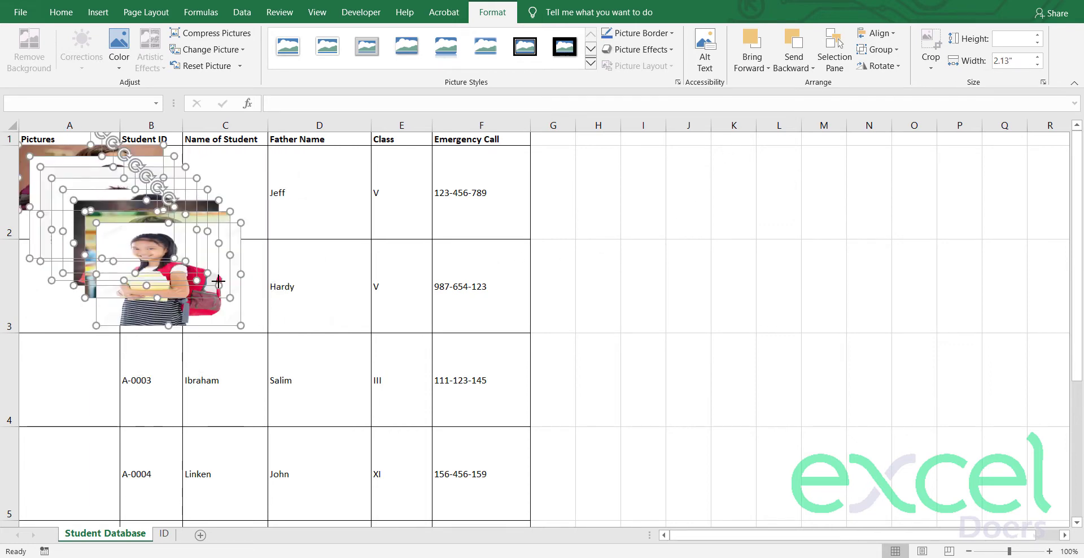
key(ctrl+z)
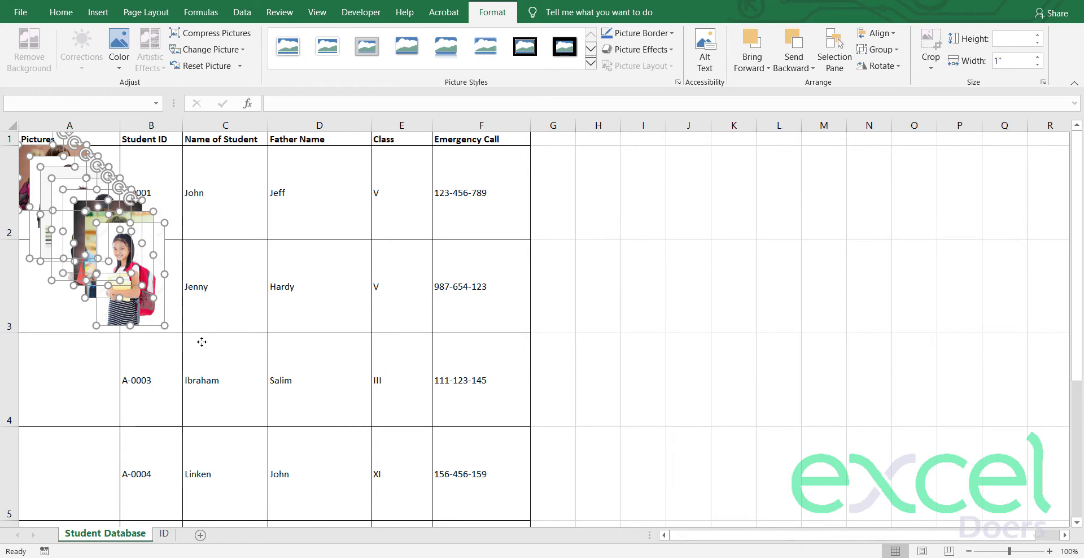
Step: Move the photo stack beside the table and fit the girl's photo into cell A2
drag(163, 311, 774, 378)
click(695, 368)
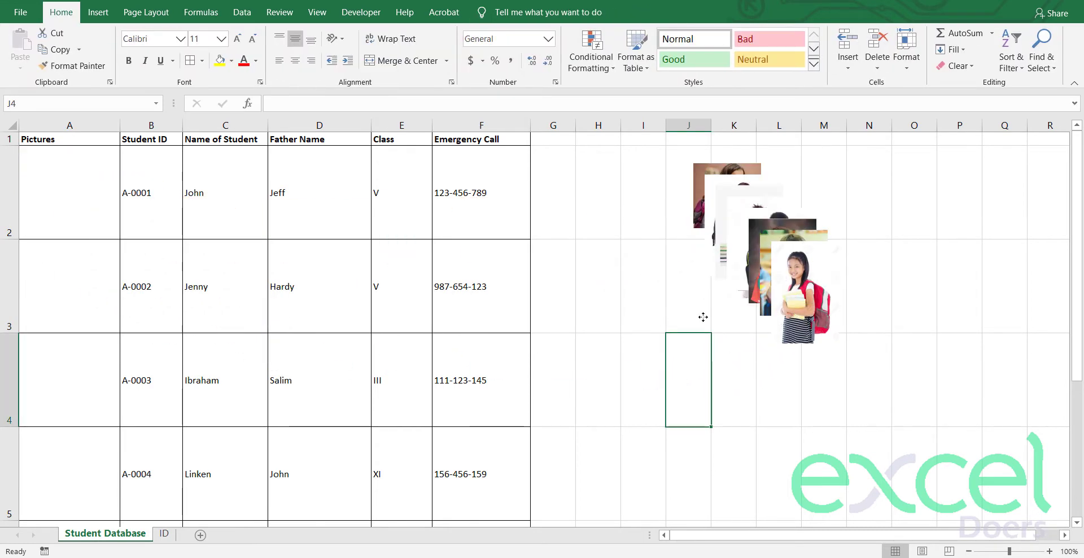
drag(794, 270, 59, 191)
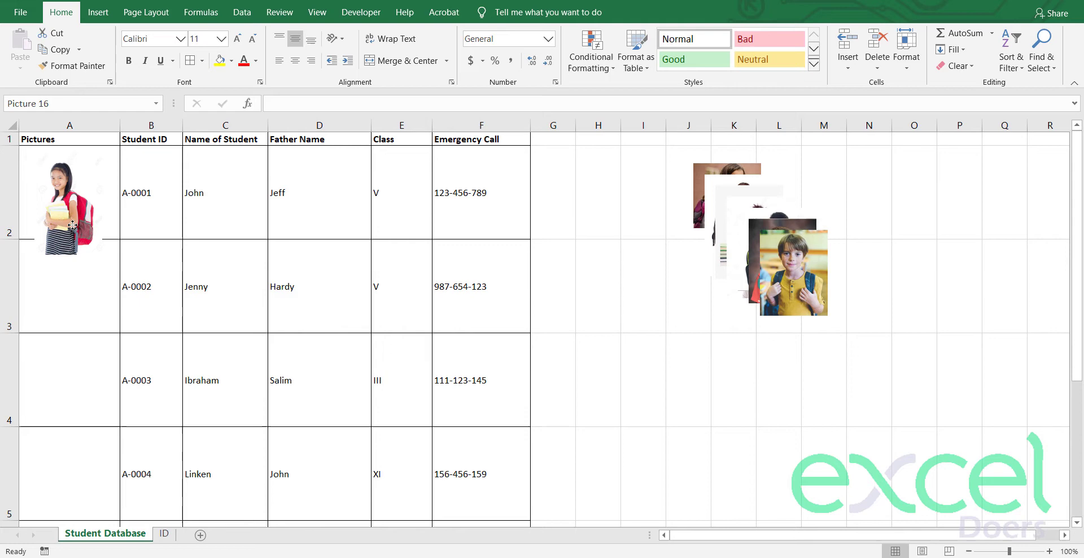
drag(68, 255, 69, 234)
drag(104, 192, 116, 193)
drag(35, 192, 24, 193)
drag(69, 152, 68, 152)
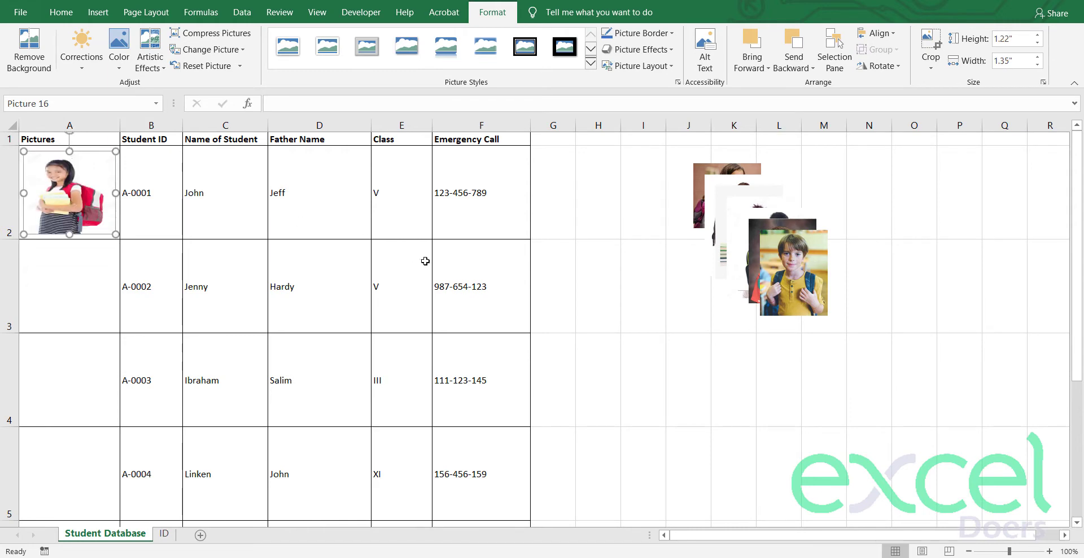
click(480, 285)
Step: Fit the yellow-shirt boy's photo into A3 and the red-shirt boy's into A4
drag(811, 276, 113, 284)
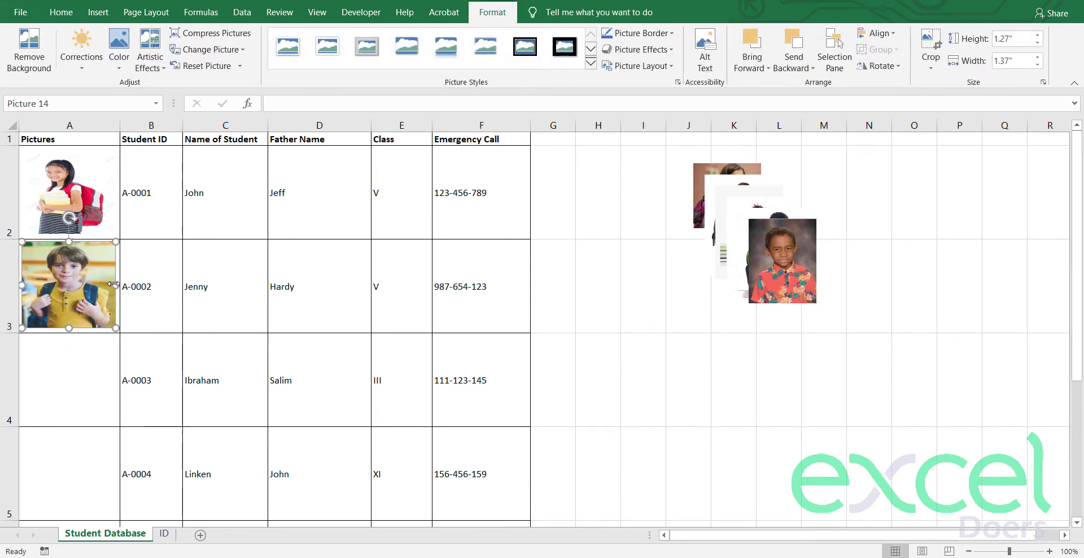
drag(21, 285, 26, 285)
drag(115, 286, 113, 285)
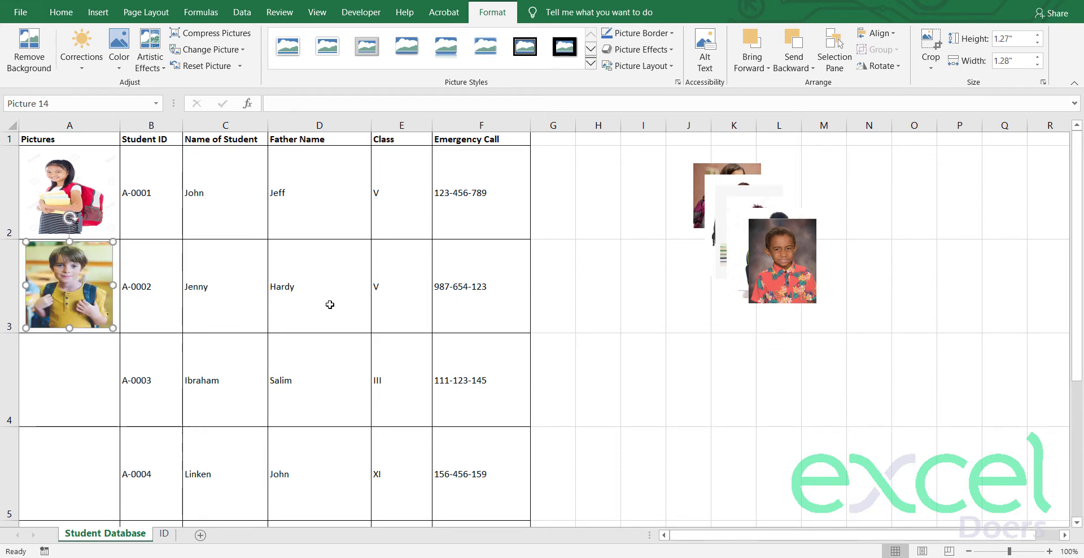
drag(789, 268, 27, 380)
drag(103, 380, 114, 381)
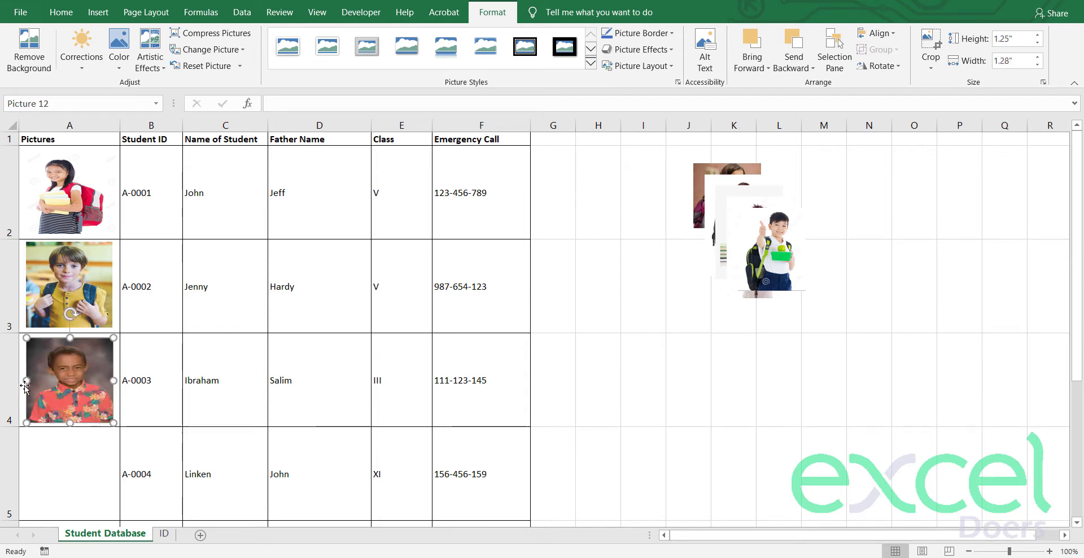
click(178, 345)
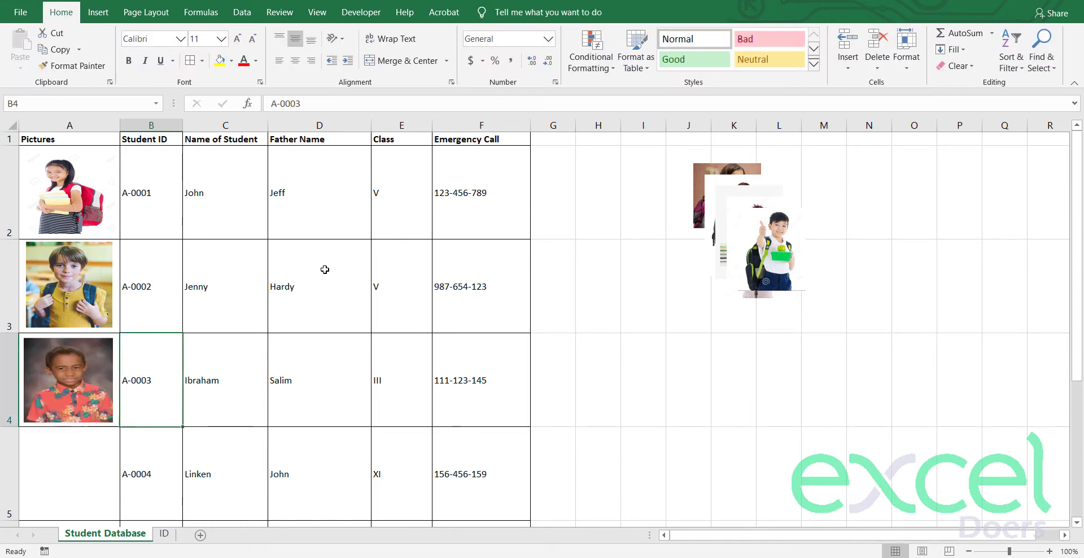
Step: Fit the thumbs-up boy's photo into cell A5
scroll(325, 270, down, 1)
scroll(321, 269, up, 1)
drag(722, 248, 27, 479)
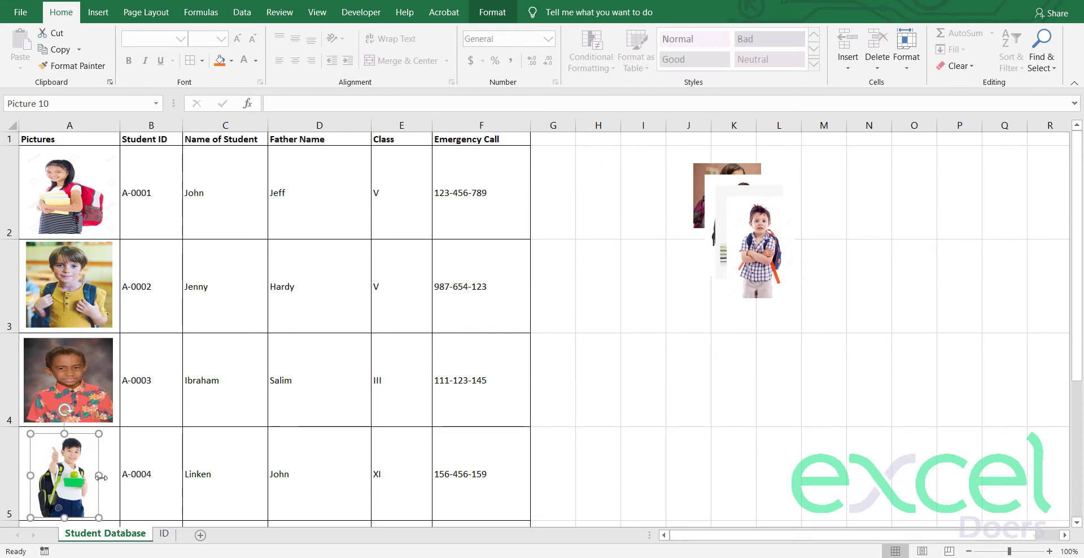
drag(107, 475, 115, 476)
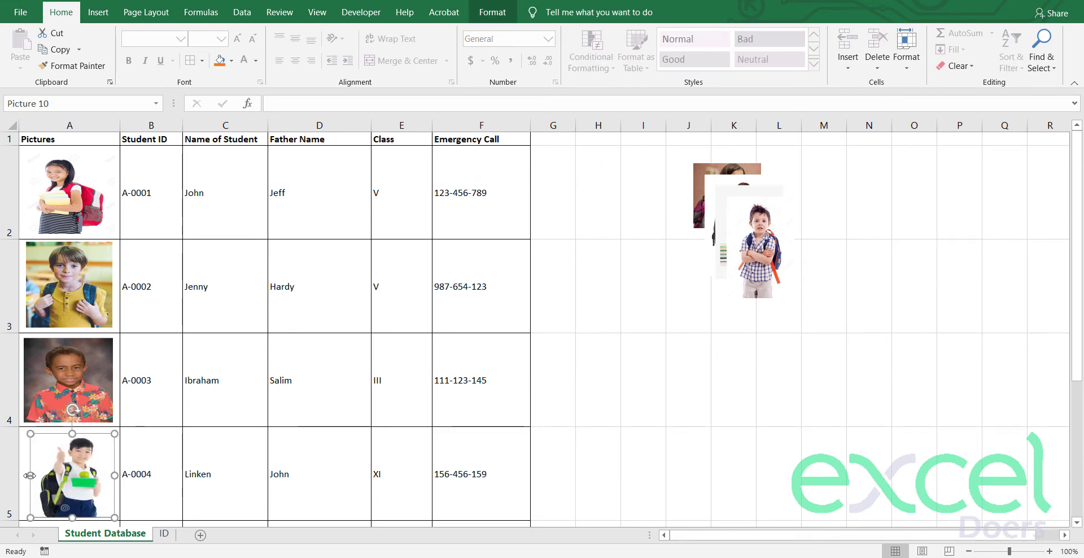
drag(30, 475, 61, 490)
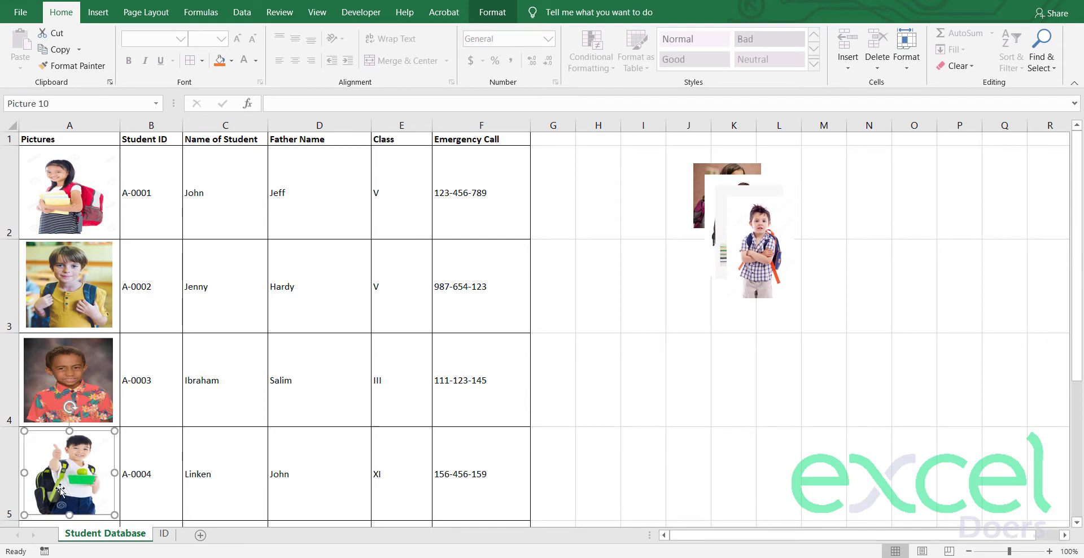
click(598, 368)
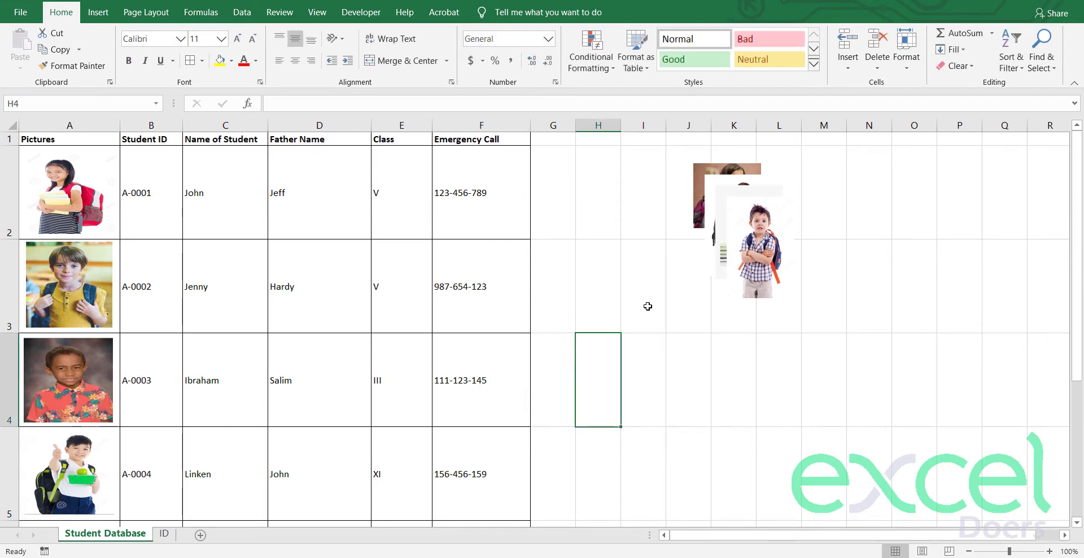
Step: Fit the arms-crossed boy's photo into cell A6 for student A-0005, sized to fill it
scroll(664, 297, down, 1)
scroll(680, 286, up, 1)
drag(757, 254, 178, 449)
scroll(213, 411, down, 2)
scroll(186, 339, up, 1)
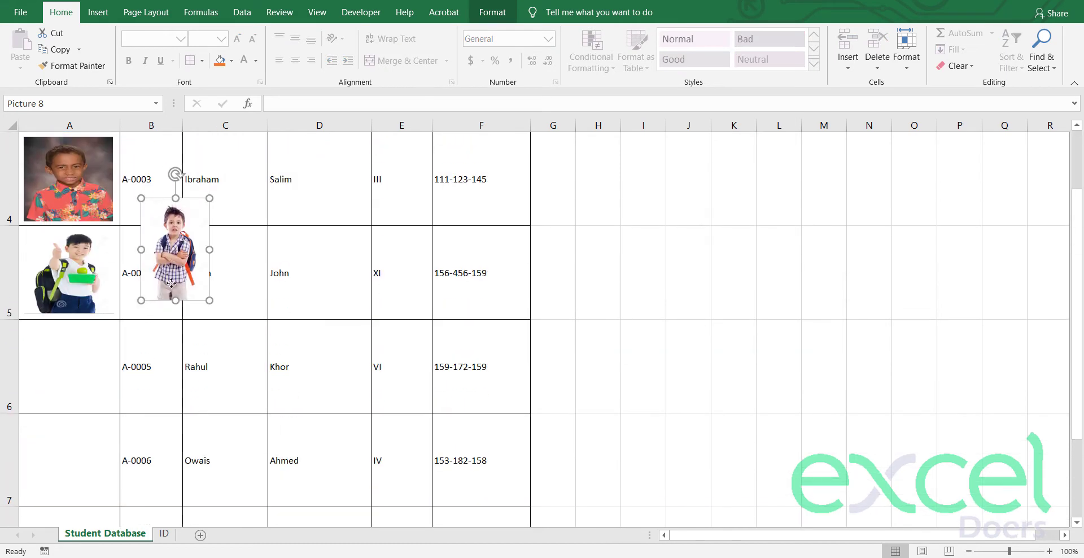
drag(171, 282, 53, 402)
drag(50, 367, 57, 404)
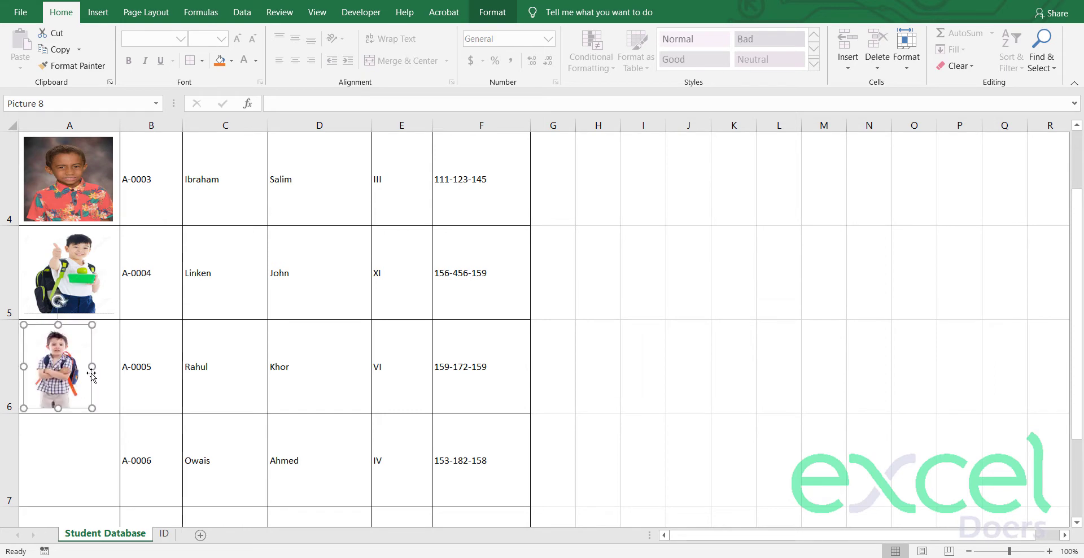
drag(90, 367, 111, 368)
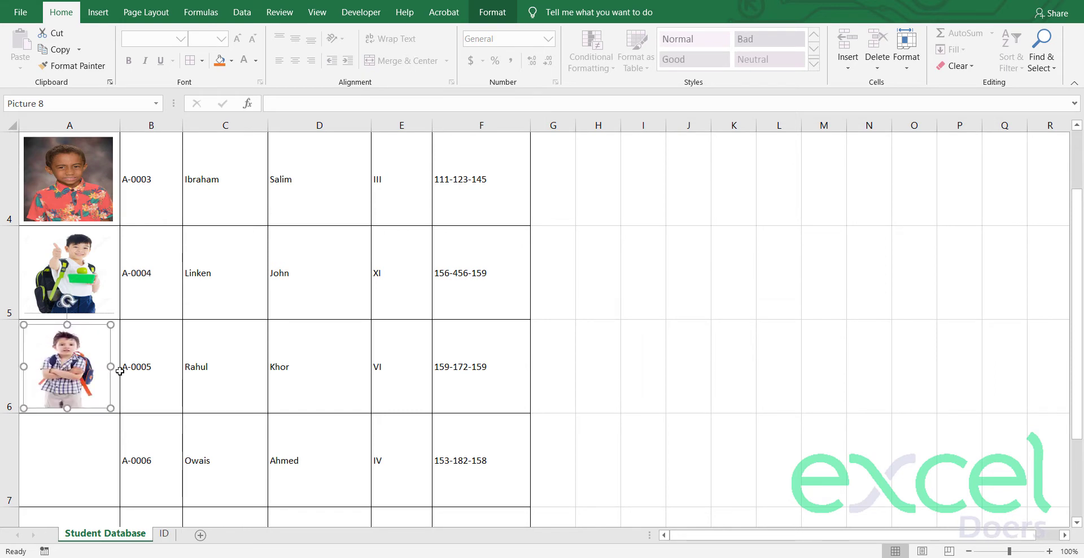
click(670, 276)
Step: Fit the seated girl's photo into cell A7 for student A-0006
scroll(819, 246, up, 1)
drag(737, 226, 156, 497)
scroll(165, 283, down, 2)
scroll(164, 283, up, 1)
drag(169, 266, 60, 504)
drag(96, 461, 113, 458)
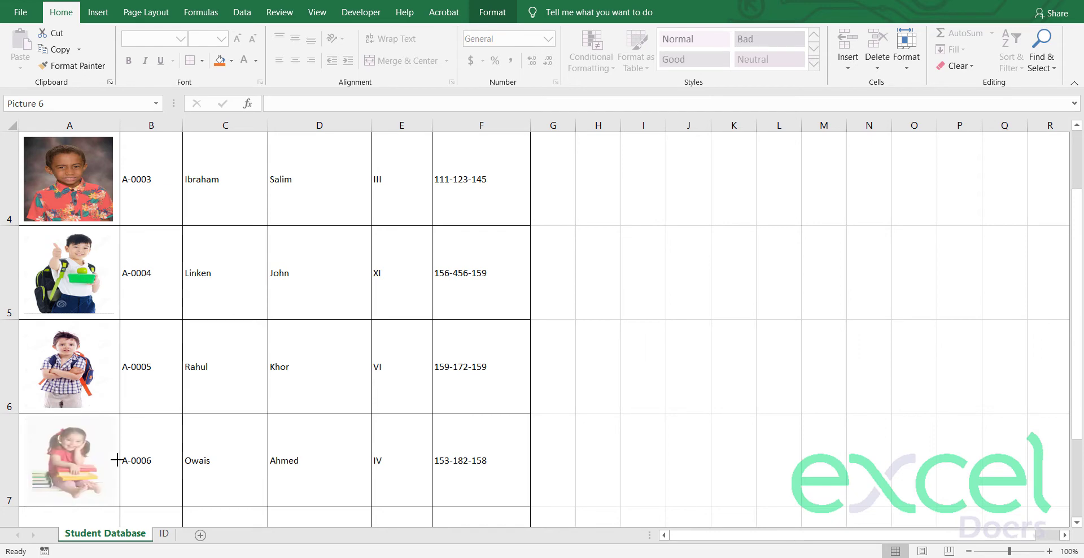
click(800, 197)
Step: Fit the backpack boy's photo into cell A8 for student A-0007
scroll(805, 199, up, 1)
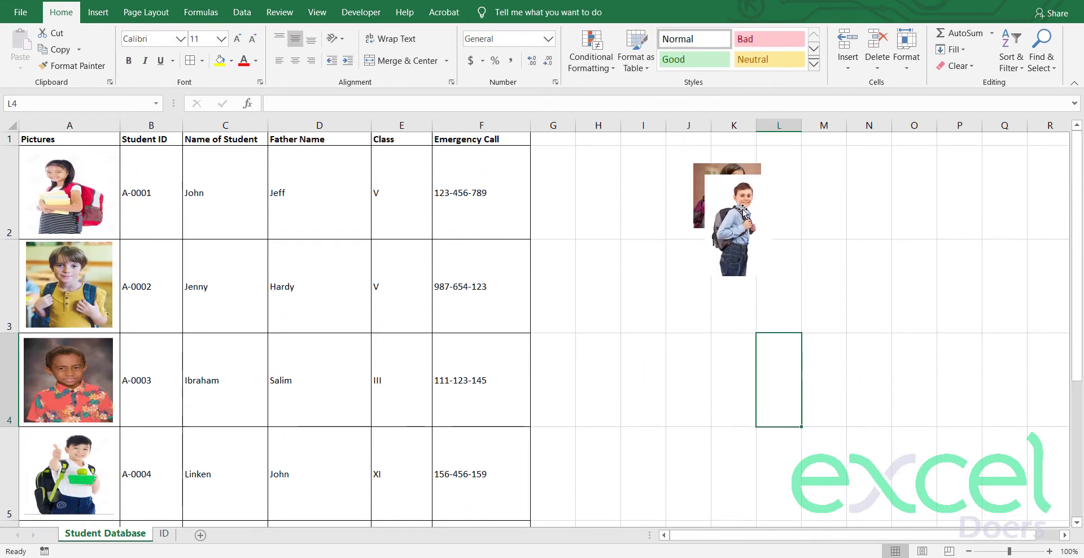
drag(734, 226, 187, 398)
scroll(192, 203, down, 2)
scroll(192, 203, up, 1)
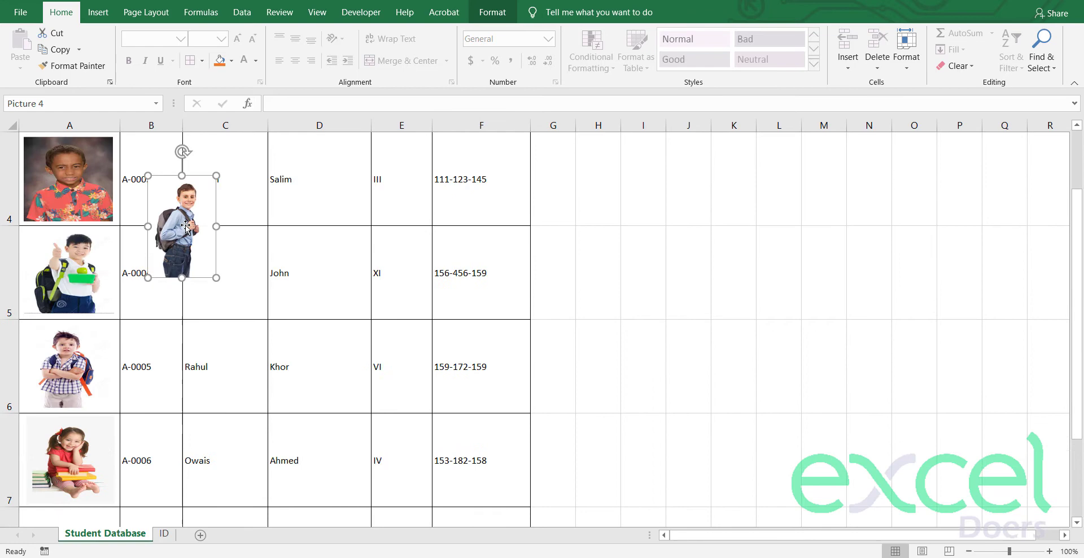
drag(192, 202, 156, 457)
scroll(150, 392, down, 2)
scroll(154, 287, up, 1)
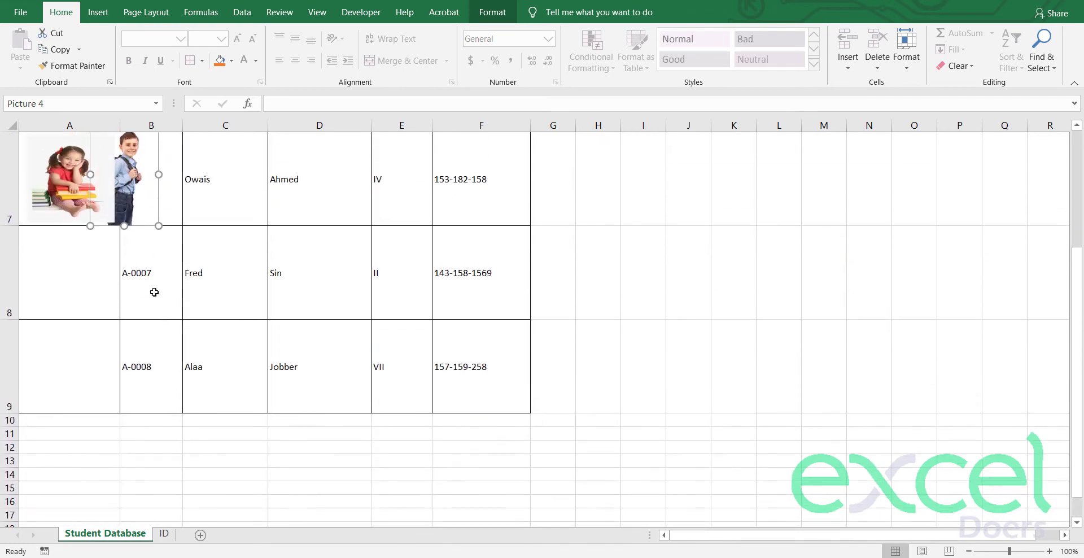
drag(140, 221, 64, 312)
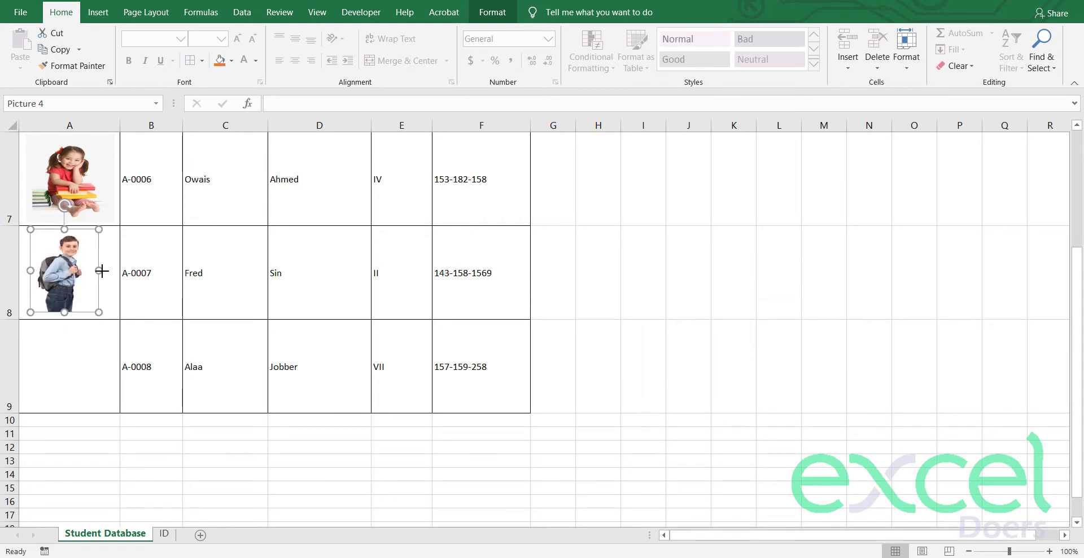
drag(101, 271, 111, 271)
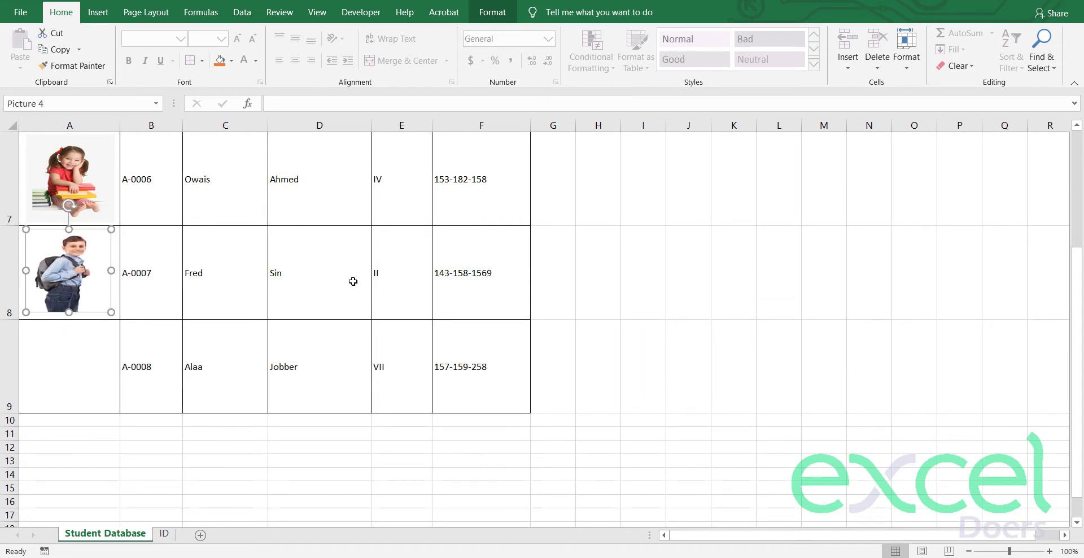
Step: Place the last girl's photo into cell A9 for student A-0008
scroll(683, 244, up, 2)
drag(728, 185, 195, 460)
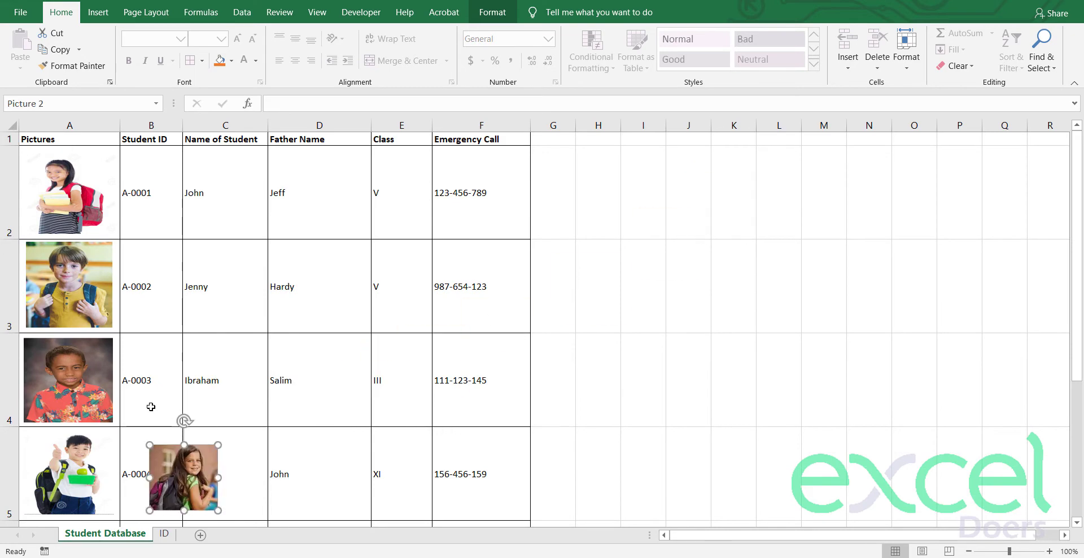
scroll(158, 408, down, 1)
drag(183, 259, 169, 475)
scroll(182, 373, down, 2)
scroll(182, 373, up, 2)
scroll(168, 363, down, 3)
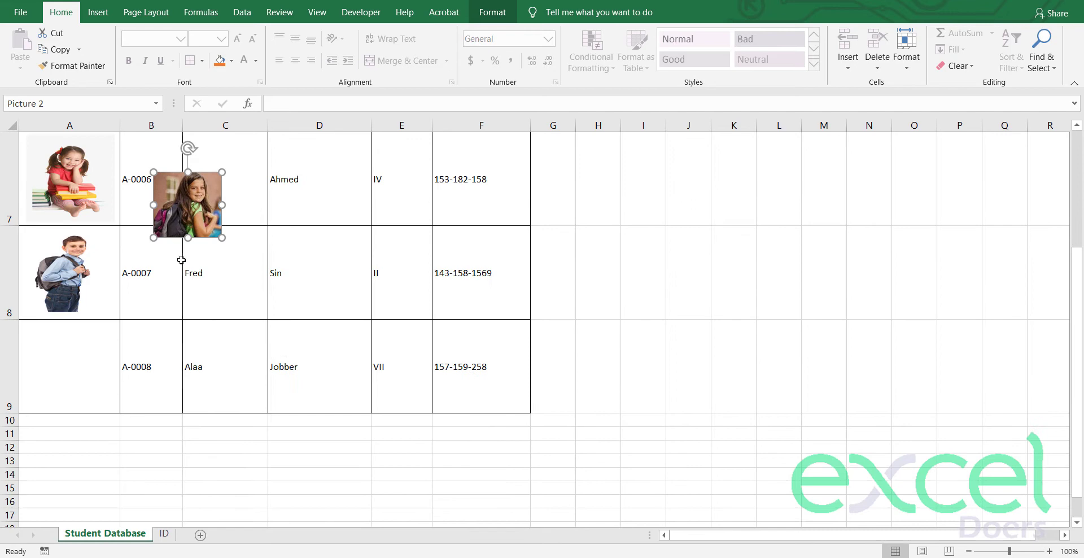
drag(178, 190, 113, 407)
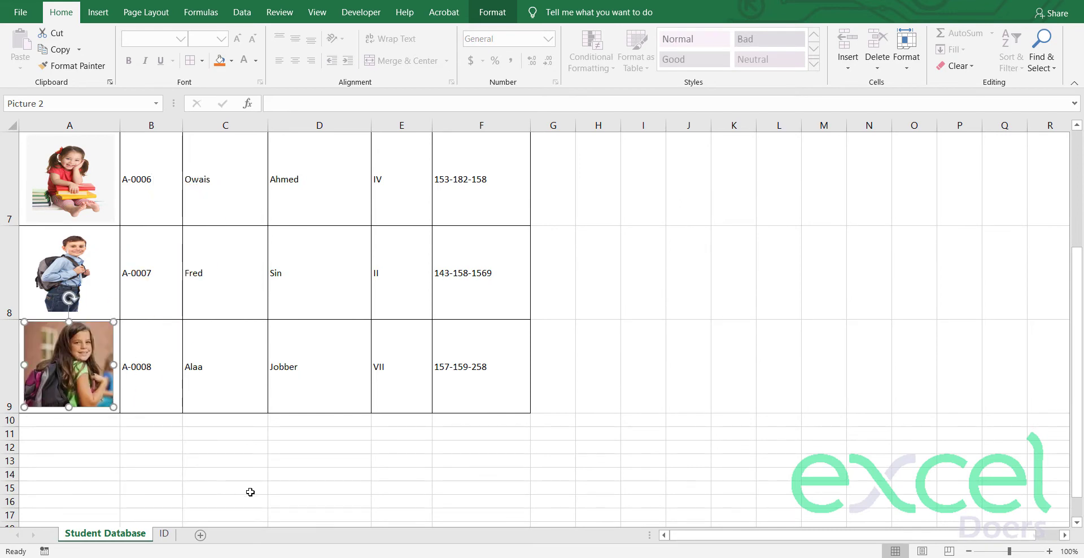
click(251, 488)
Step: Copy the Student ID to Emergency Call headers from Student Database and ready pasting at C3 on the ID sheet
scroll(264, 459, up, 3)
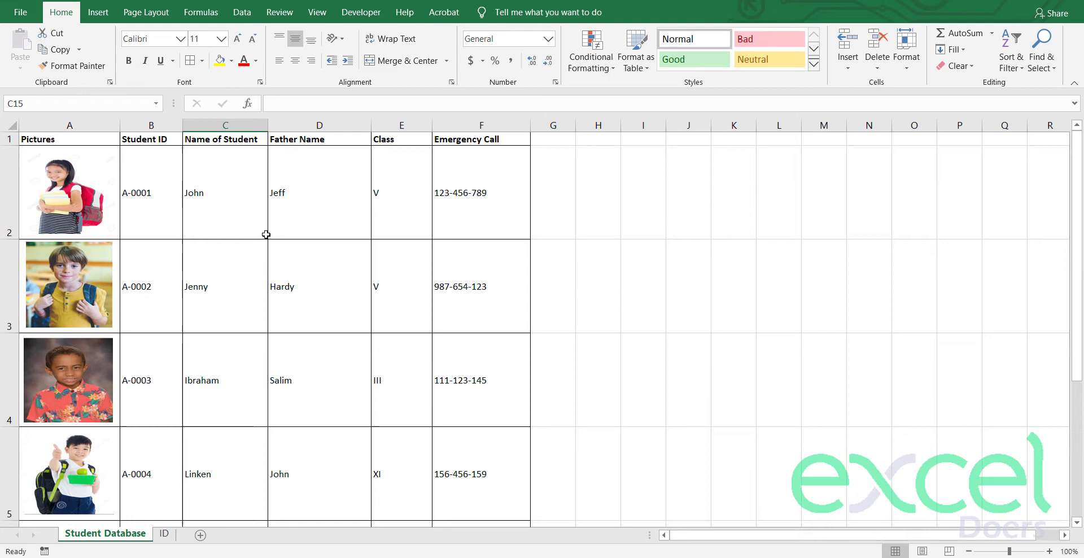
click(164, 535)
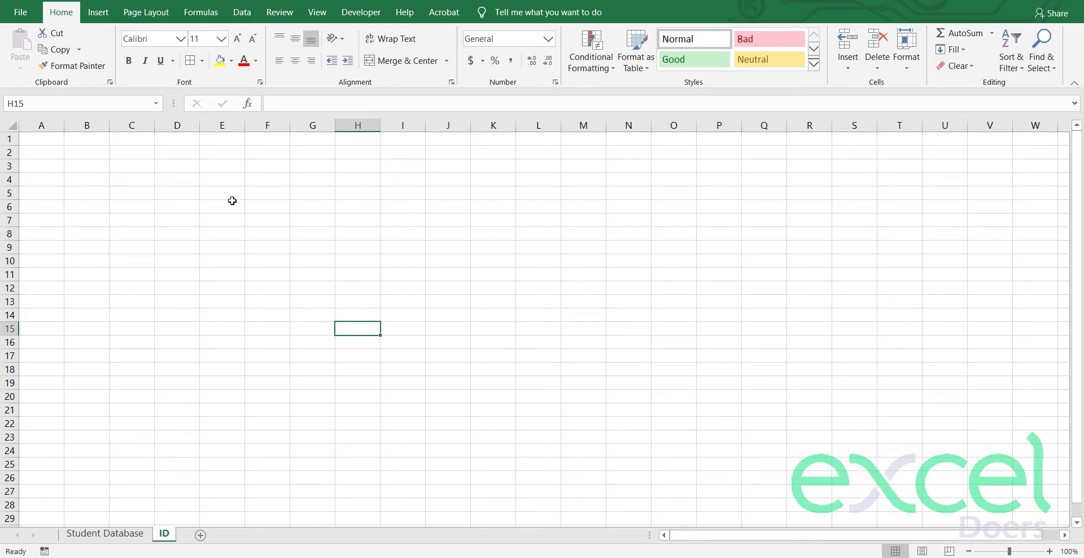
drag(101, 154, 423, 170)
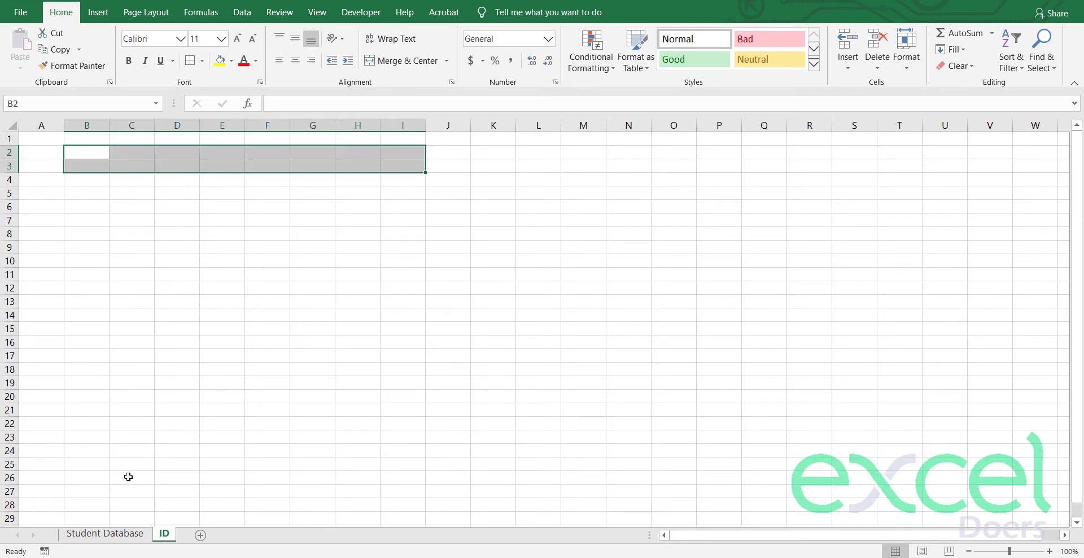
click(105, 534)
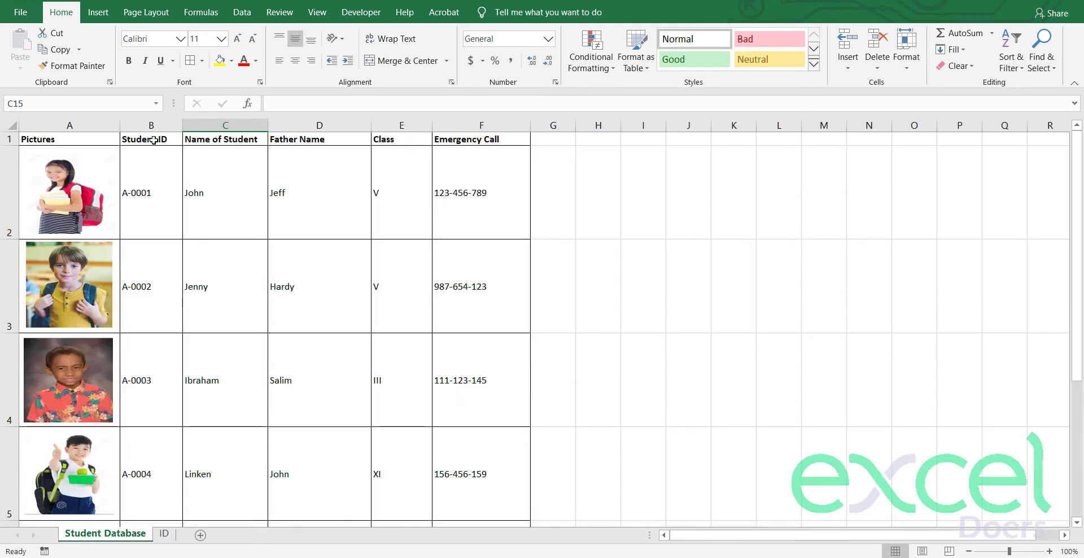
drag(263, 143, 440, 141)
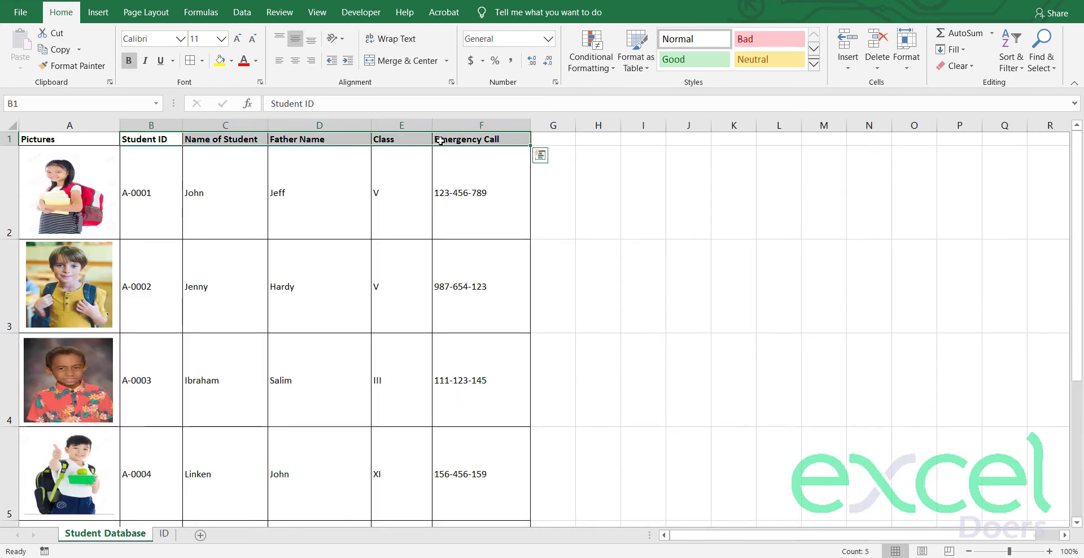
key(ctrl+c)
click(170, 536)
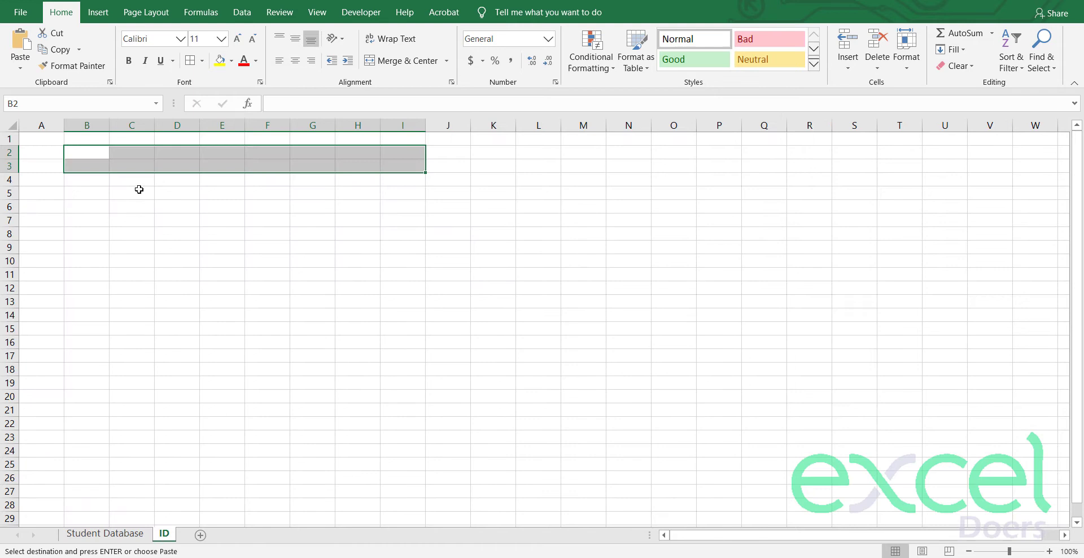
click(123, 165)
right_click(127, 166)
Step: Paste the headers transposed down C3:C7 and widen column C to fit them
click(220, 229)
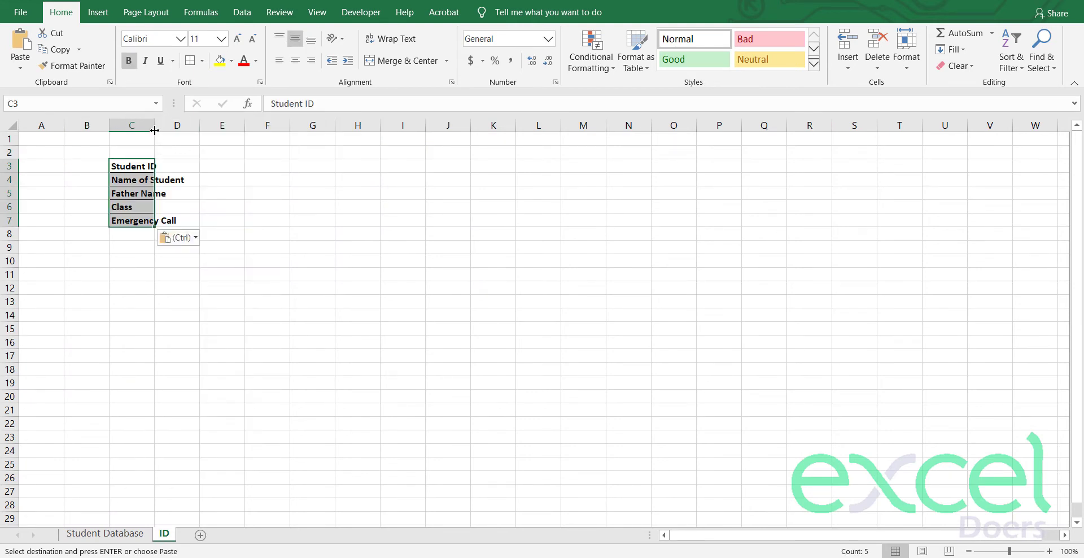
drag(154, 130, 269, 128)
click(214, 204)
Step: Set rows 3–7 to a row height of 25 and widen column D
drag(6, 166, 3, 221)
right_click(5, 201)
click(56, 371)
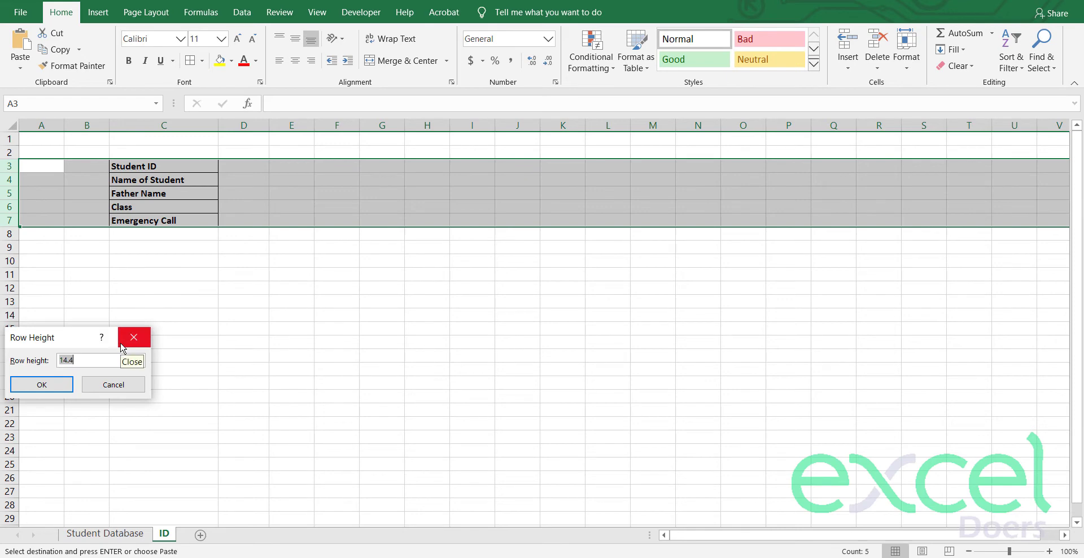
text(19)
key(Return)
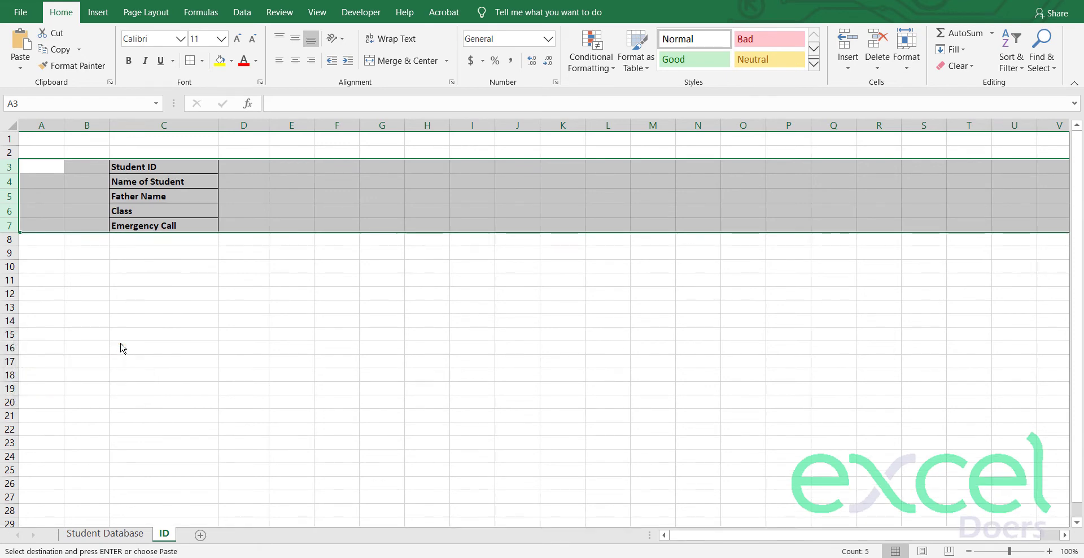
right_click(3, 163)
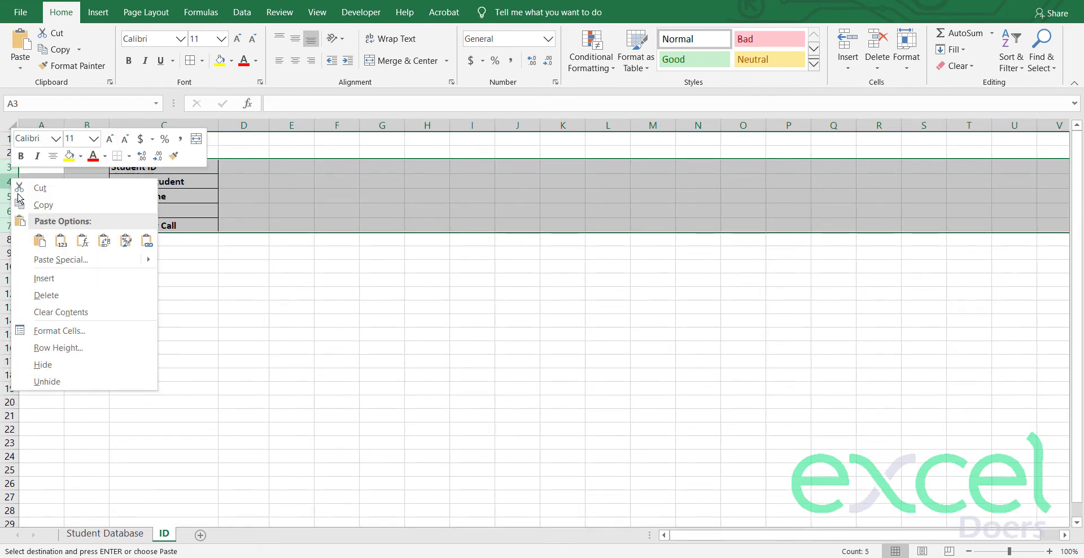
click(65, 346)
text(25)
key(Return)
click(133, 294)
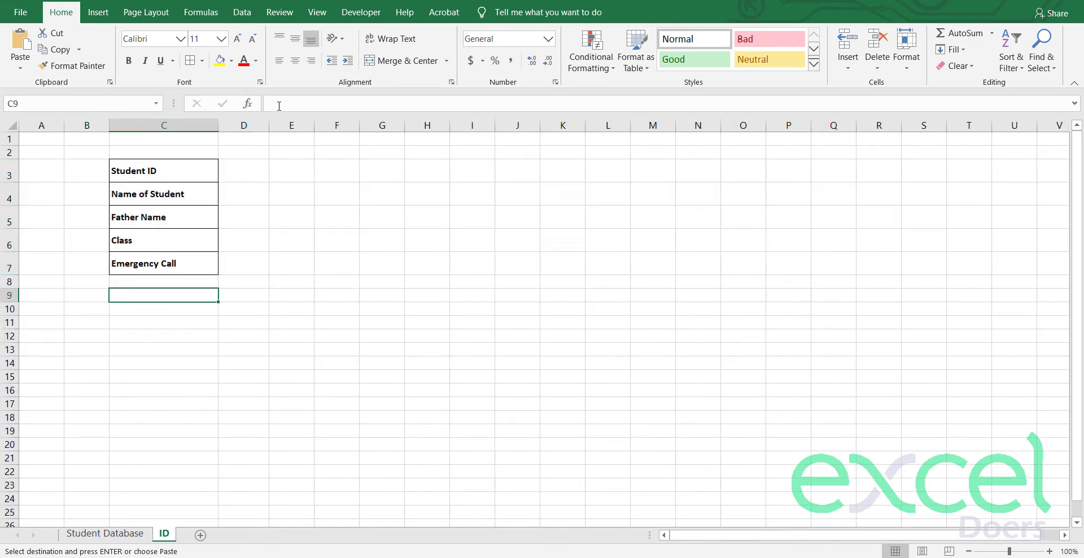
drag(266, 120, 363, 121)
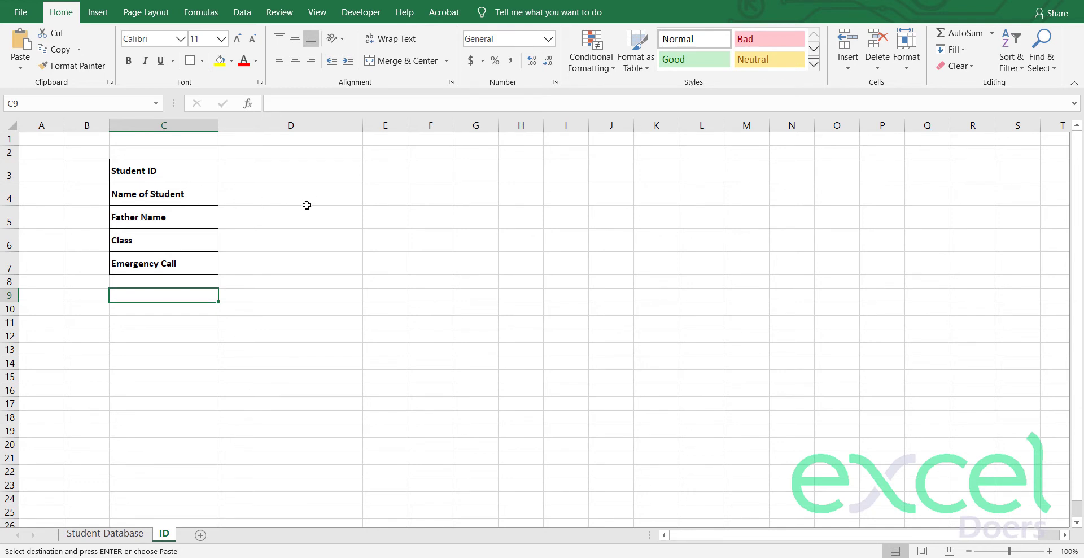
Step: Merge and centre C1:G2 with a dark blue fill and white font colour
drag(178, 149, 457, 131)
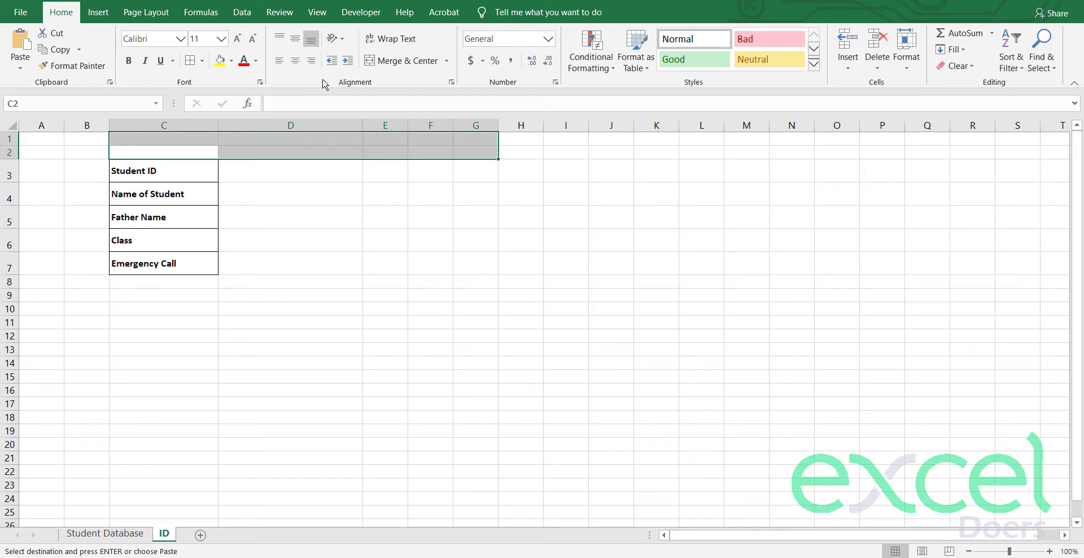
click(398, 61)
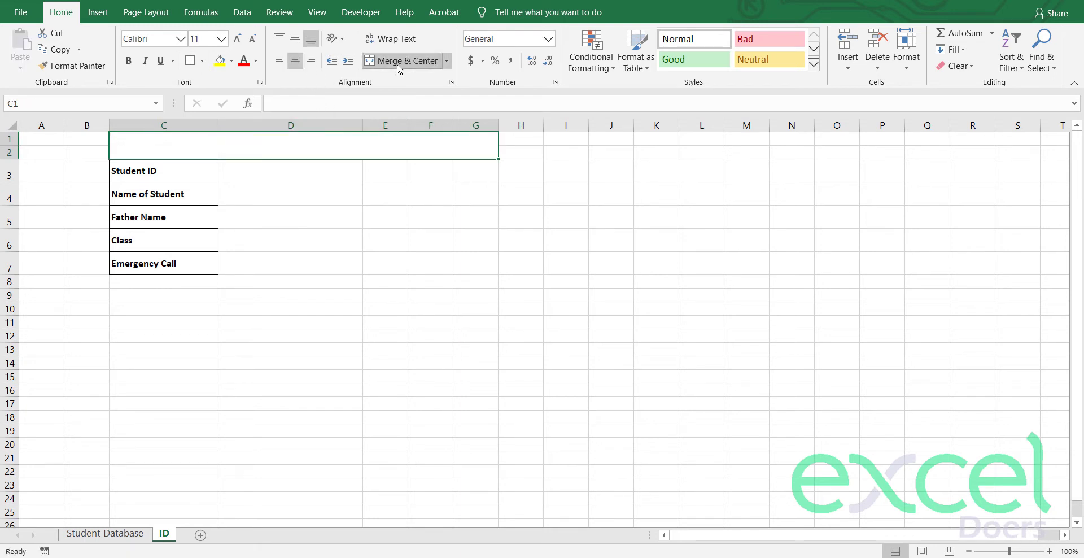
click(232, 62)
click(310, 169)
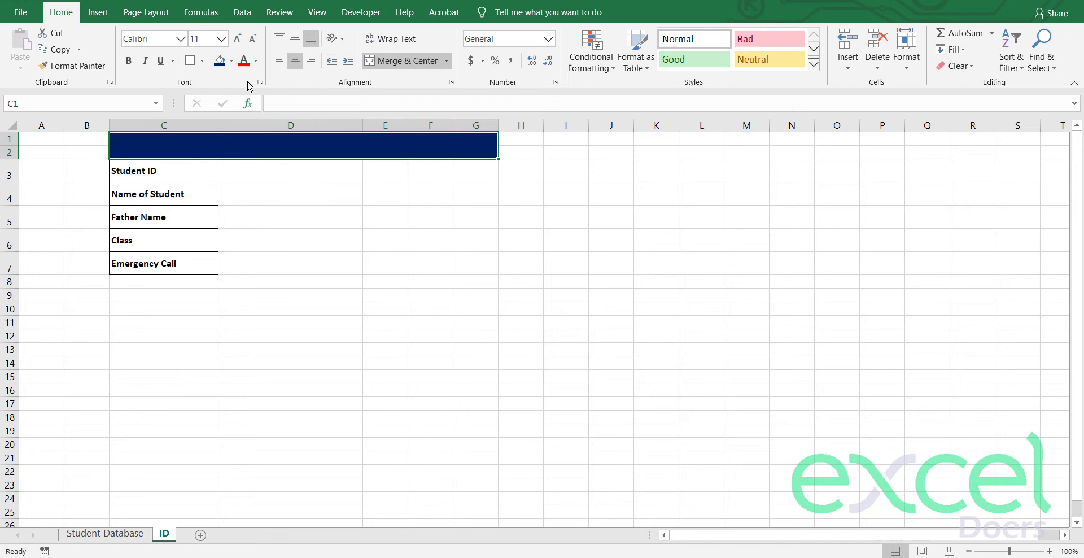
click(256, 61)
click(243, 108)
Step: Type the title GLOBAL PUBLIC SCHOOL into the merged banner
text(GEN)
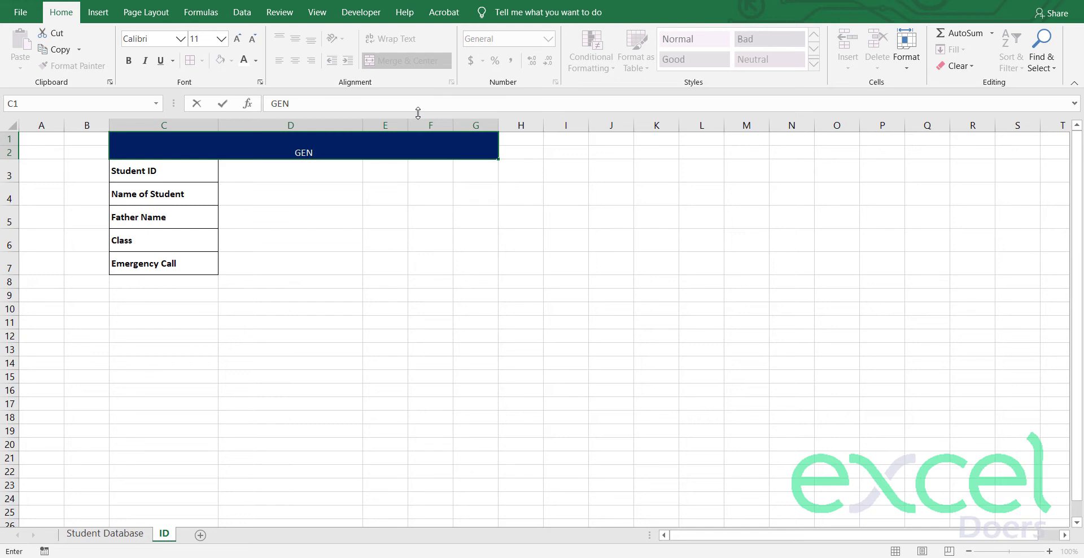
text(GLOBAL B)
key(BackSpace)
text(PUBL)
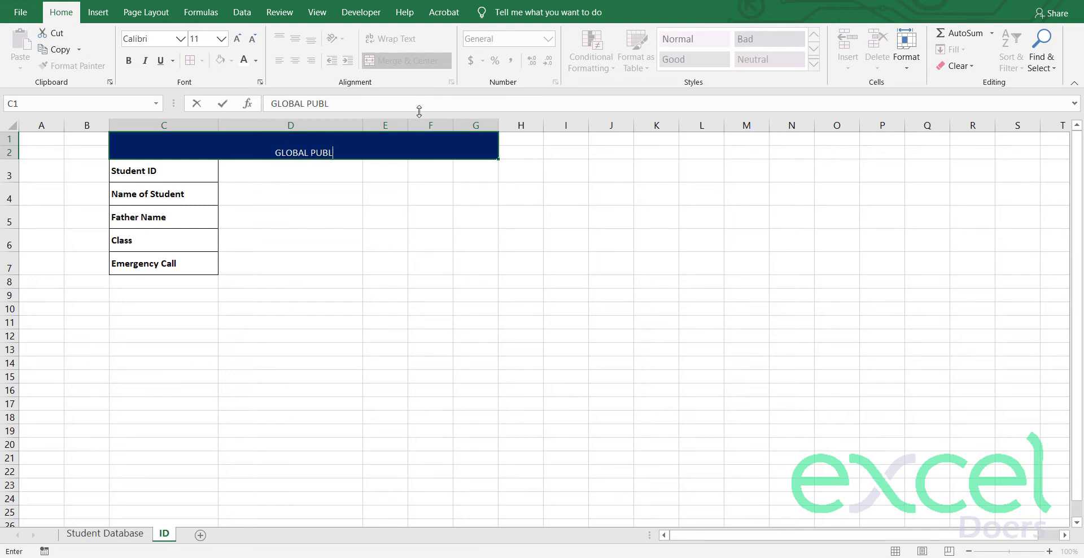
text(IC SCHOOL)
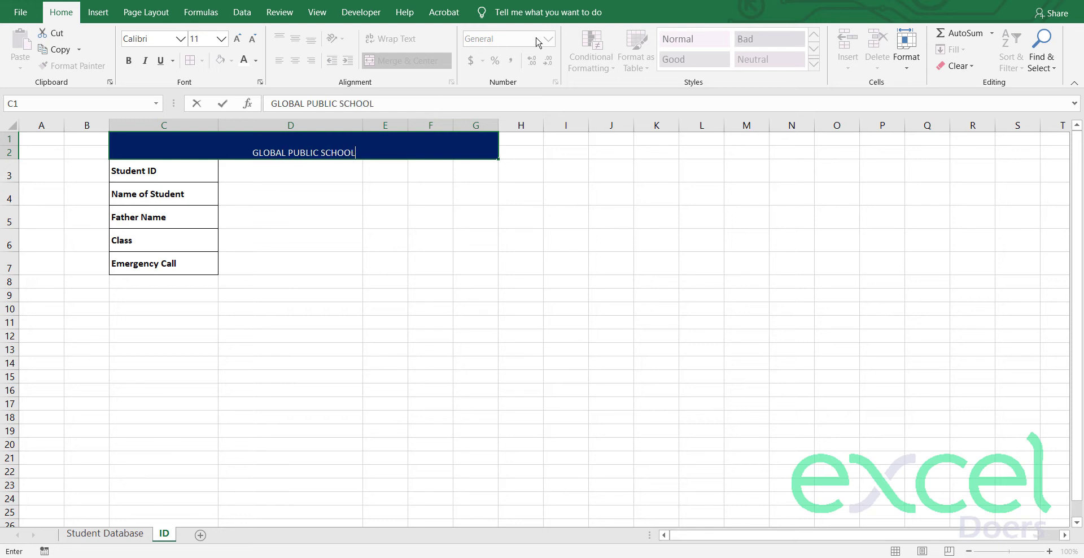
key(Return)
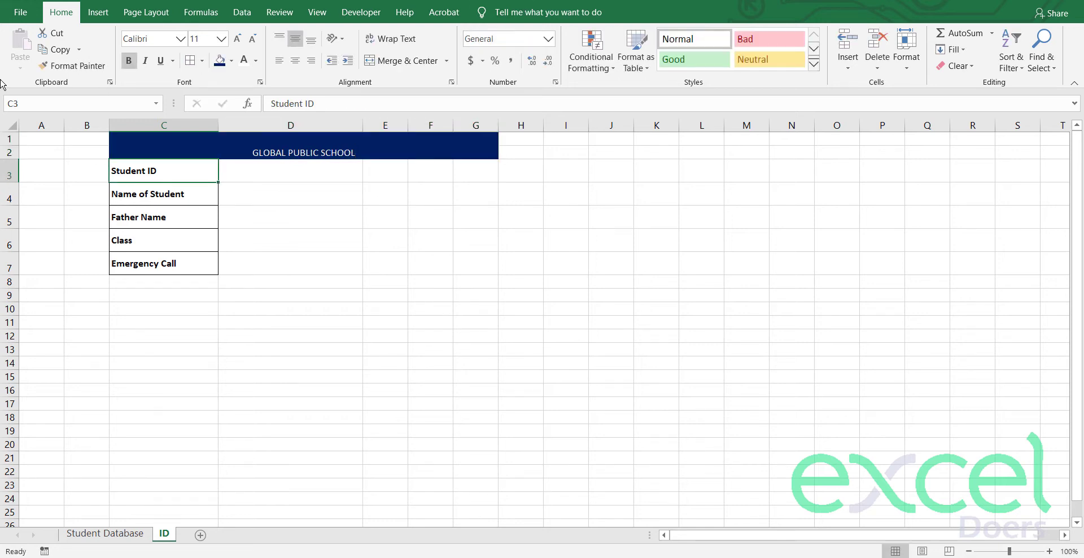
click(242, 139)
Step: Format the title middle-aligned, bold, size 14, in Adobe Gothic Std B
click(295, 38)
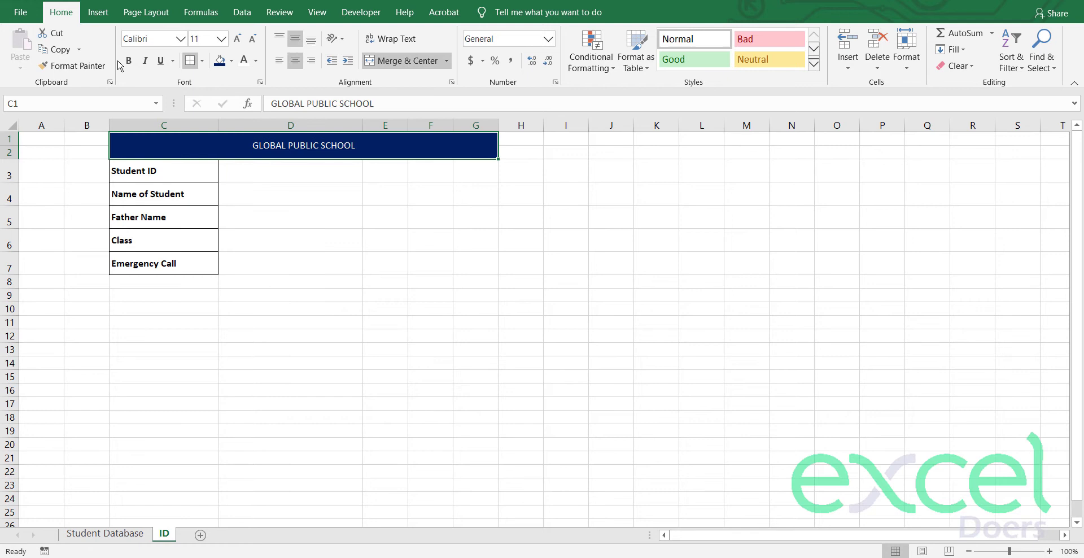
click(129, 60)
click(236, 39)
click(237, 40)
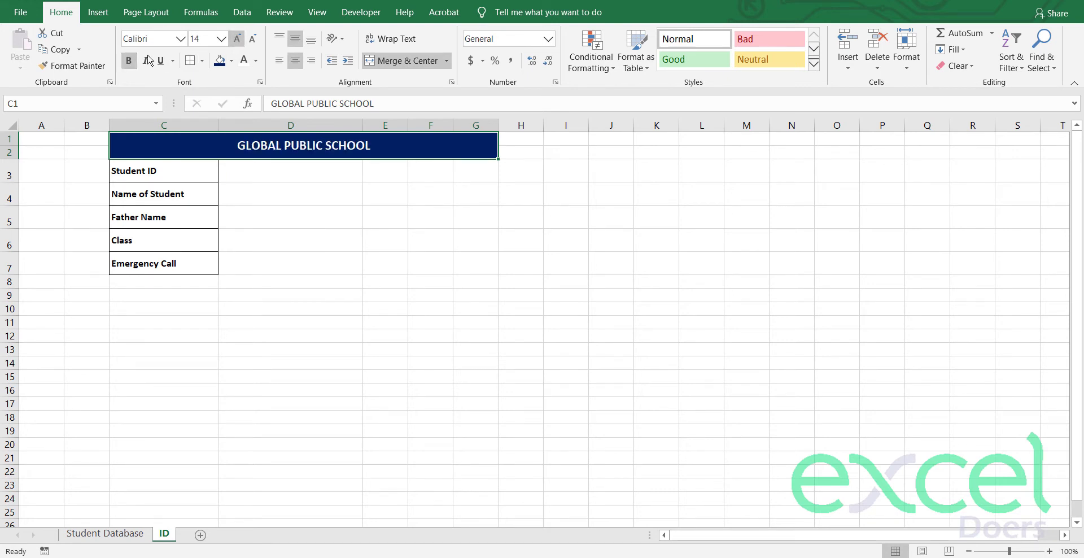
click(180, 38)
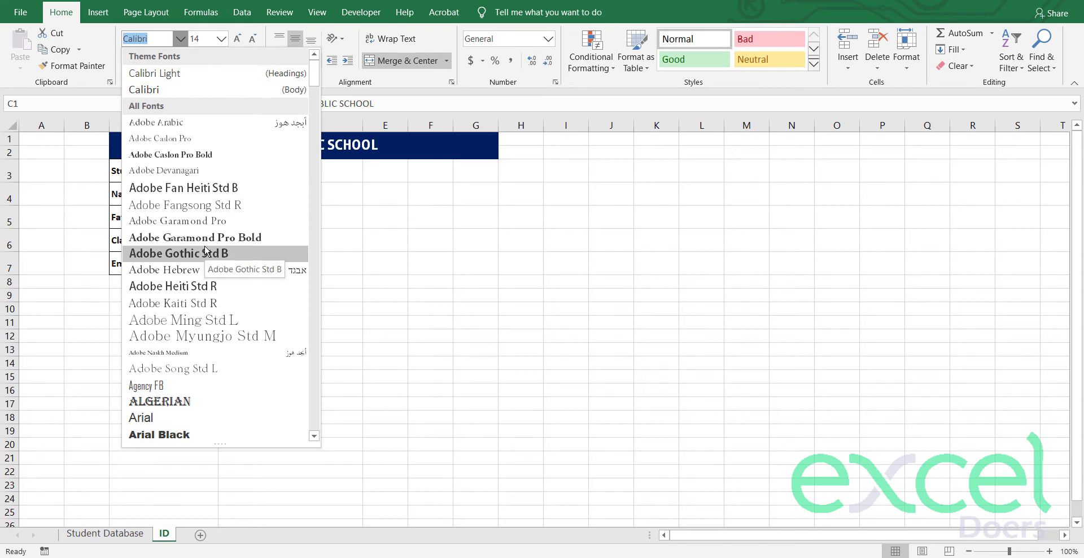
click(320, 239)
click(320, 239)
click(358, 172)
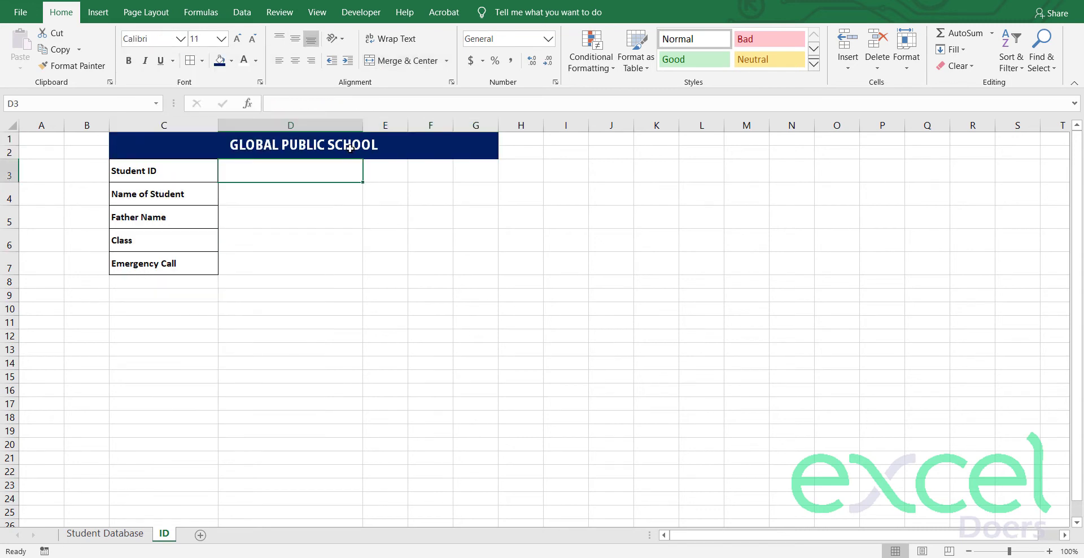
click(347, 143)
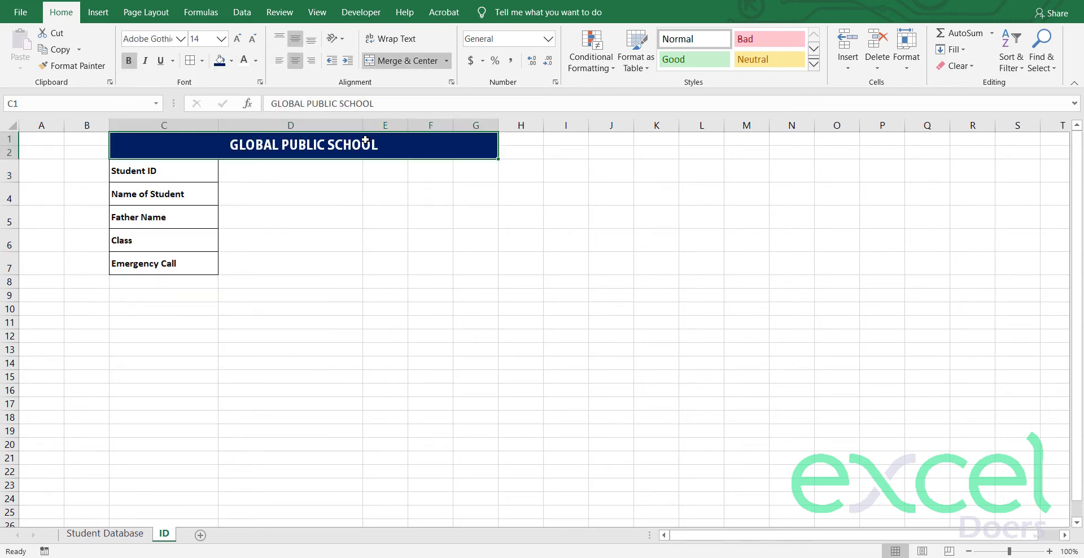
click(274, 175)
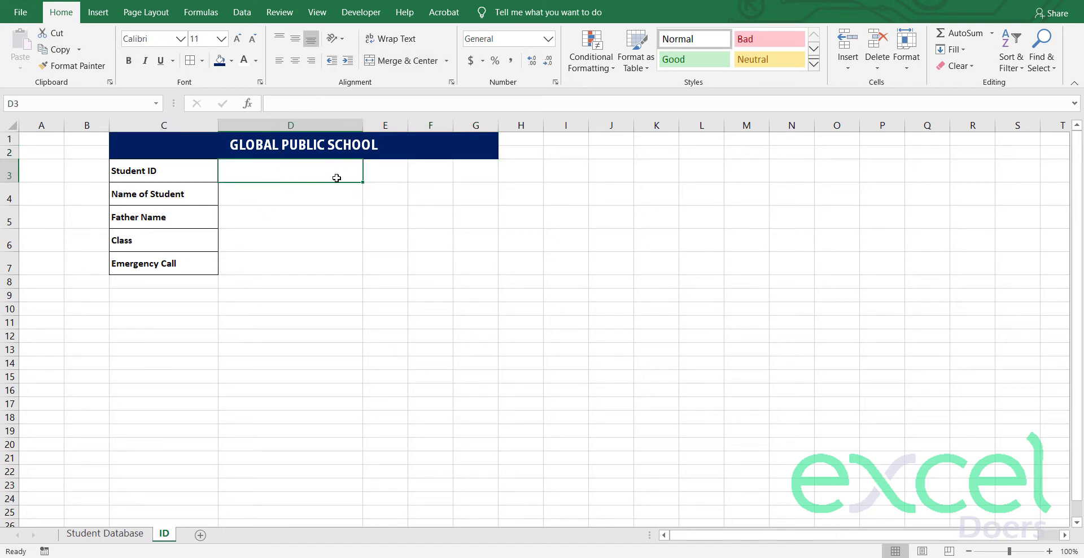
Step: Move the field labels from C3:C7 into column D
drag(172, 170, 170, 264)
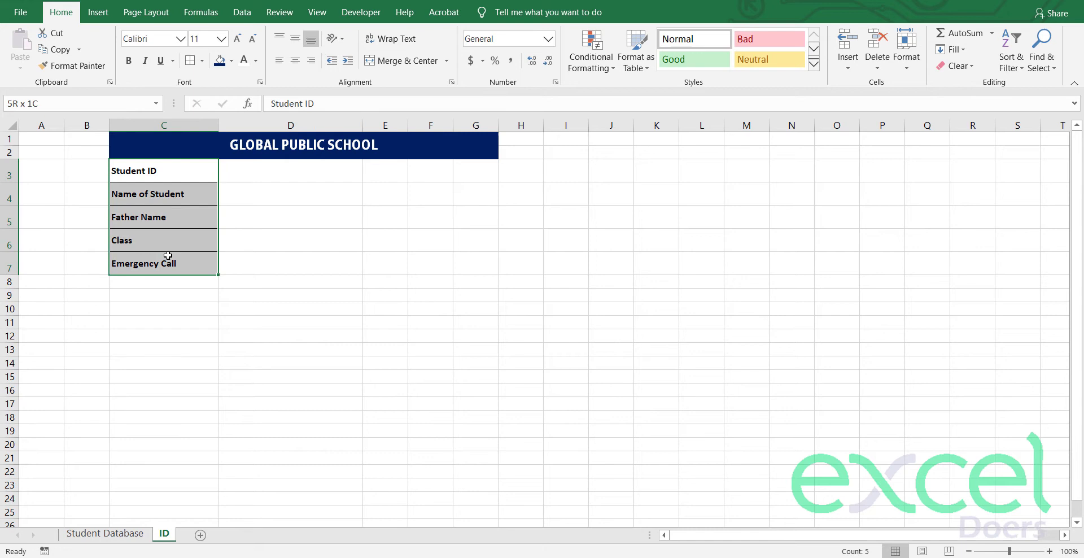
key(ctrl+c)
drag(218, 235, 290, 217)
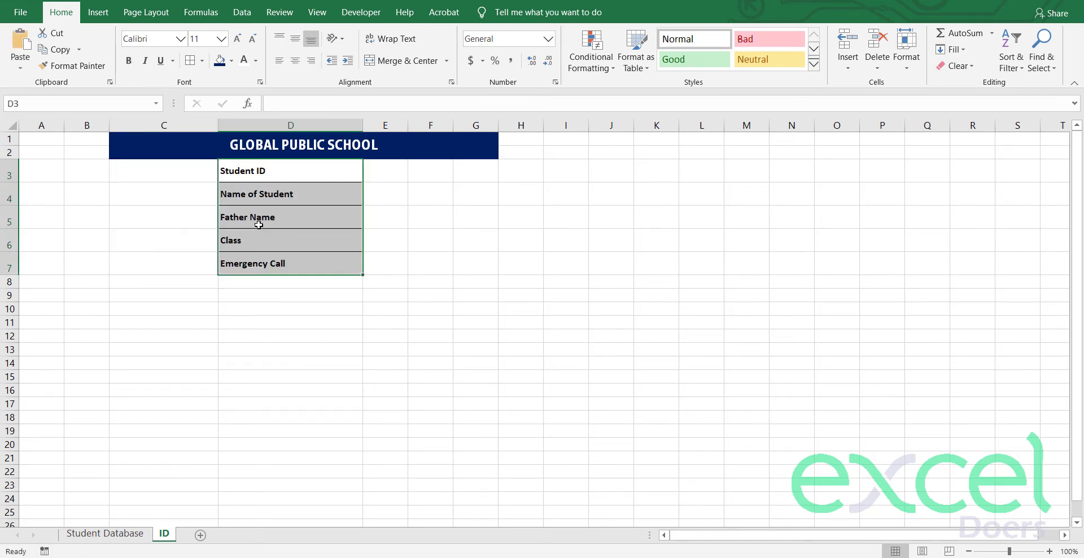
Step: Merge and centre E:G on each of rows 3 through 7
drag(384, 170, 475, 171)
click(408, 61)
key(Down)
key(shift+Right)
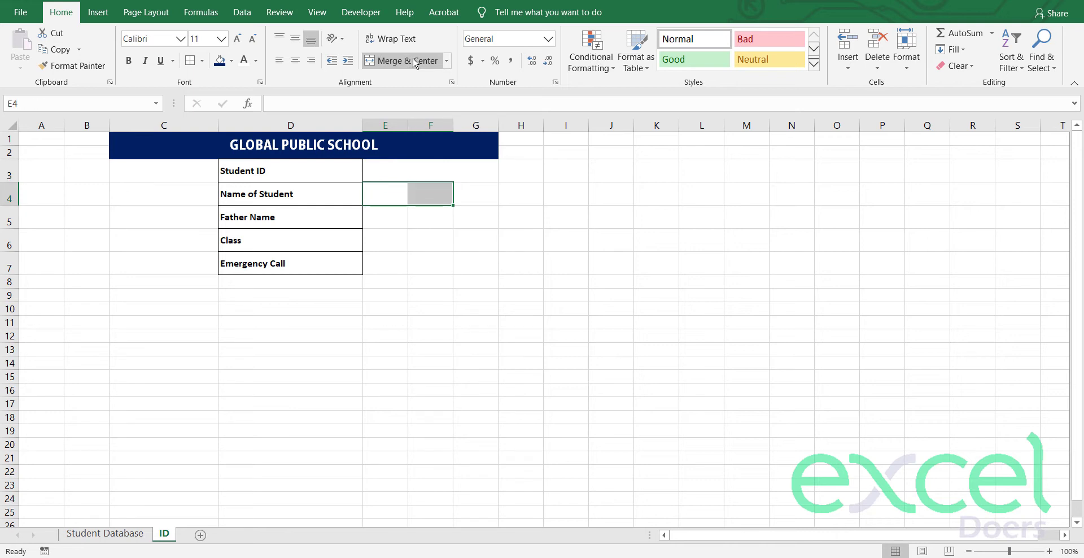
key(shift+Right)
click(415, 62)
key(Down)
key(shift+Right)
key(shift+Right)
click(415, 62)
key(Down)
key(shift+Right)
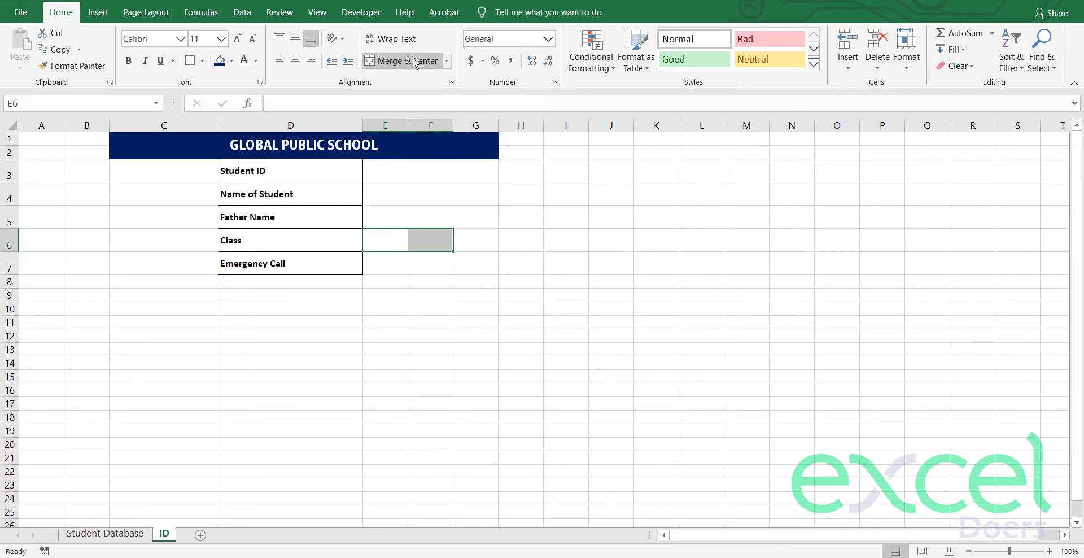
key(shift+Right)
click(415, 62)
key(Down)
key(shift+Right)
key(shift+Right)
click(416, 62)
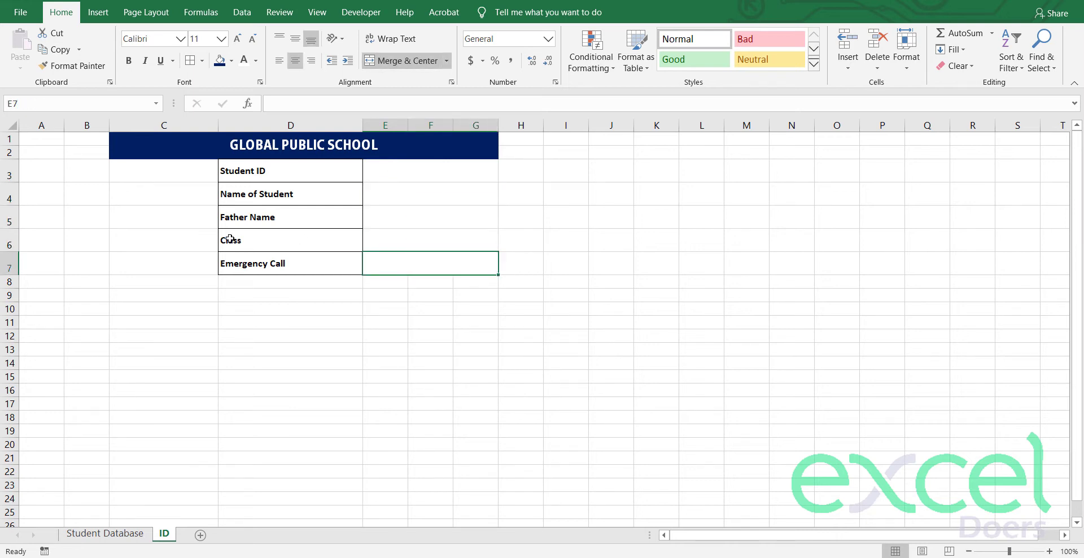
Step: Merge C3:C7 into one tall photo cell and select the Student ID value cell
drag(181, 176, 180, 271)
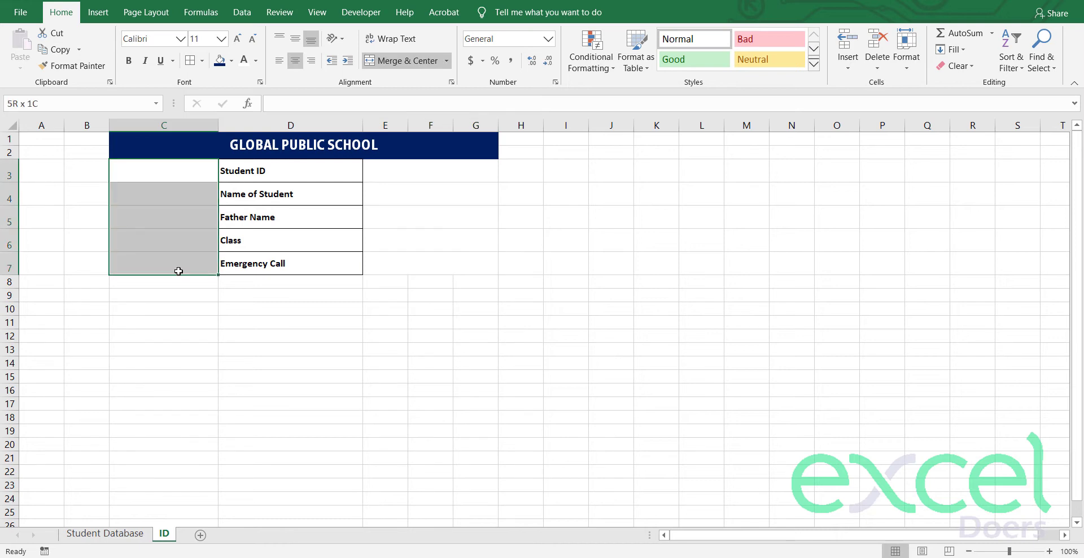
click(407, 61)
click(294, 350)
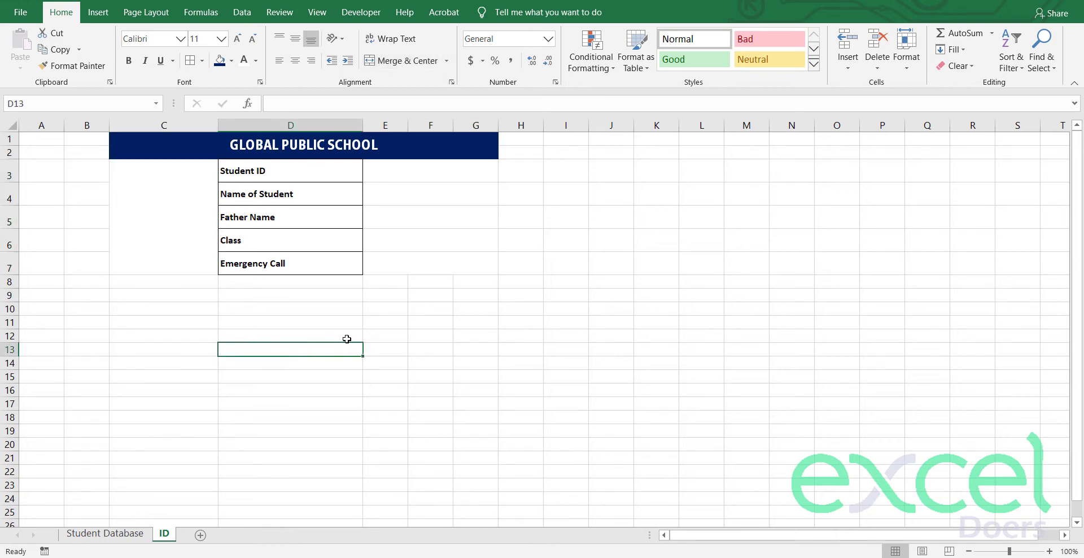
click(395, 314)
key(shift+Right)
key(shift+Right)
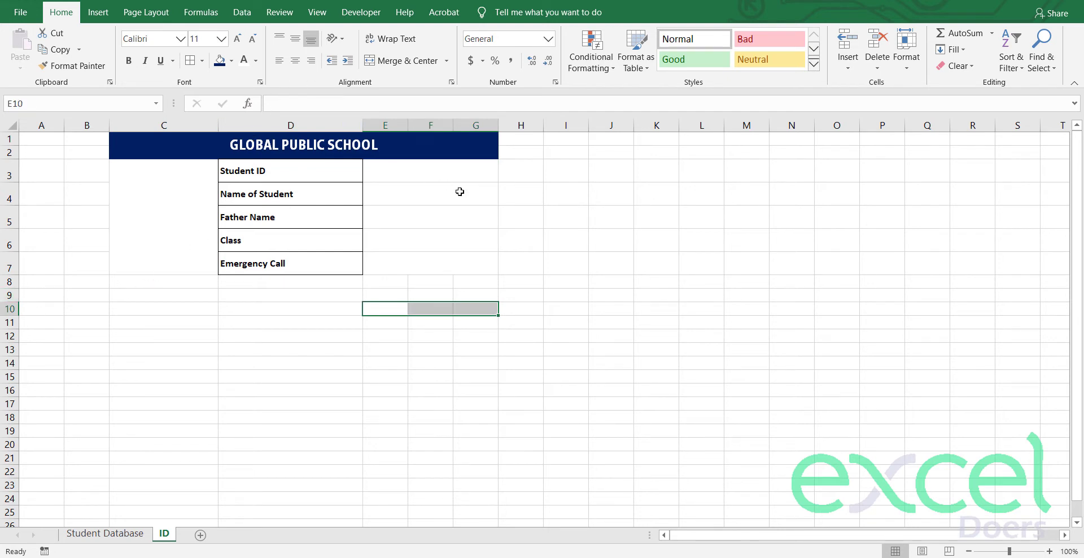
click(429, 166)
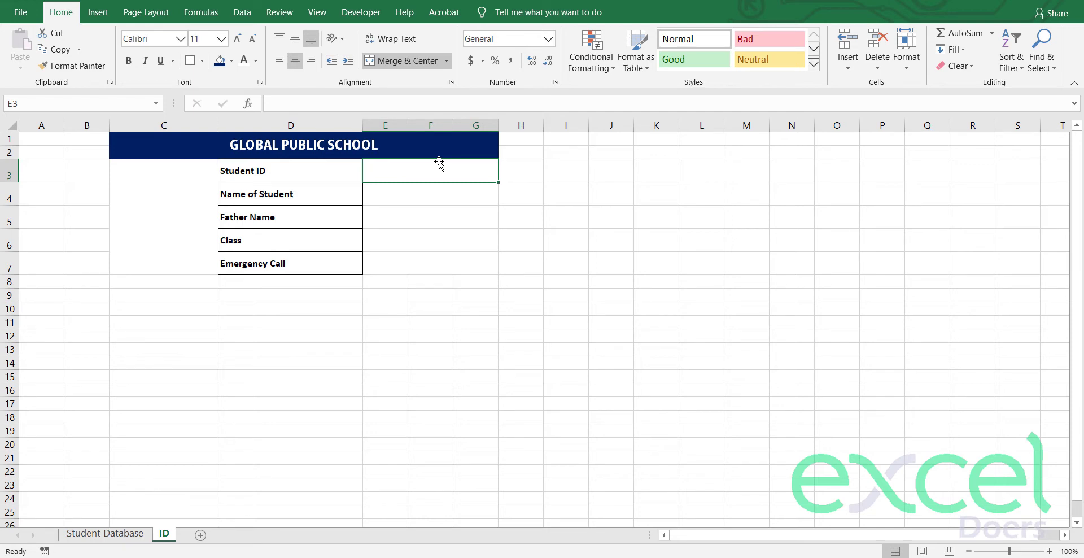
Step: Enter the student ID A-0001 in cell E3
text(A-0001)
key(Return)
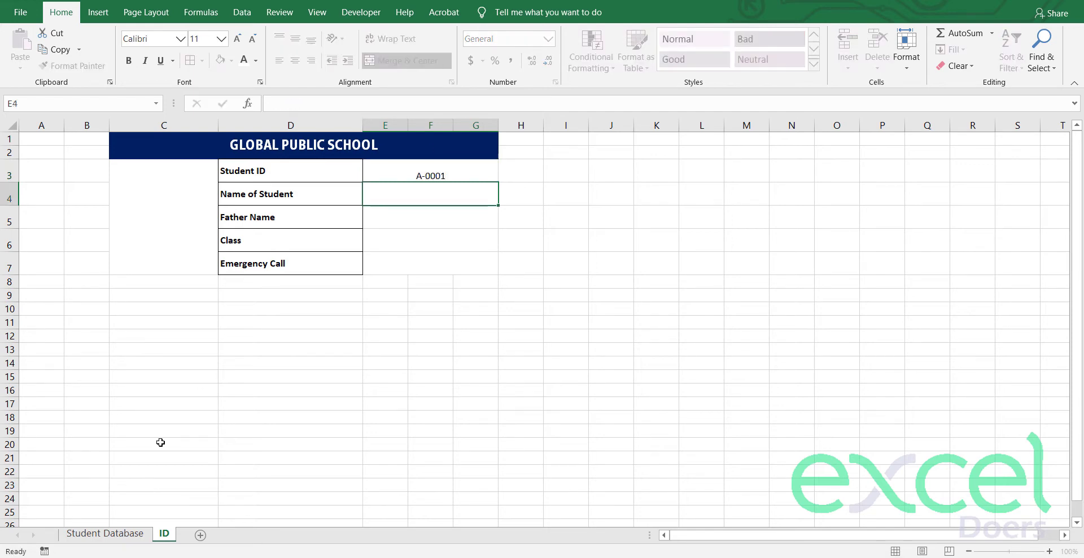
click(105, 533)
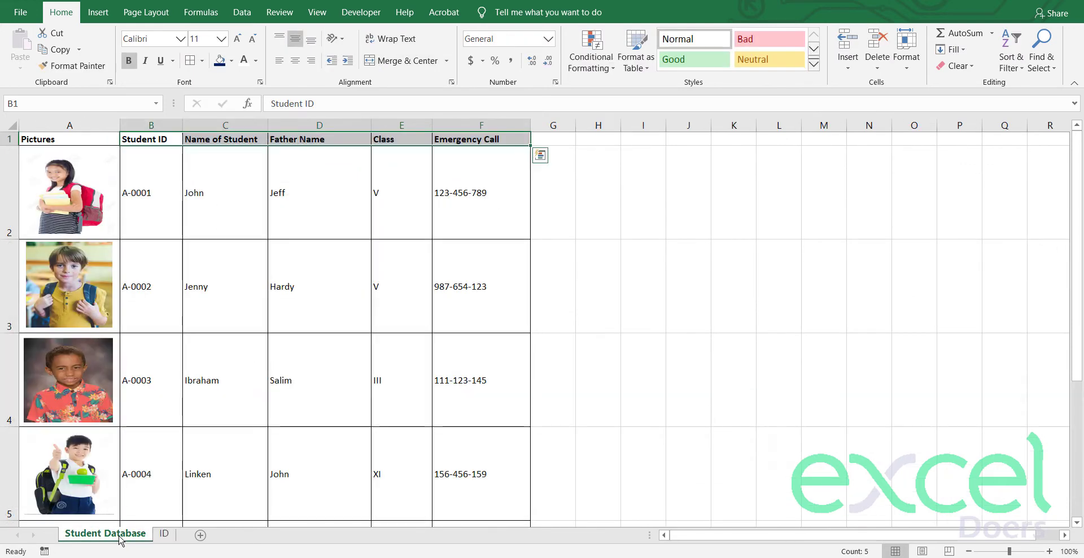
click(163, 534)
Step: Look up the student name in E4 with =VLOOKUP(E3,'Student Database'!$B:$F,2,0)
text(=)
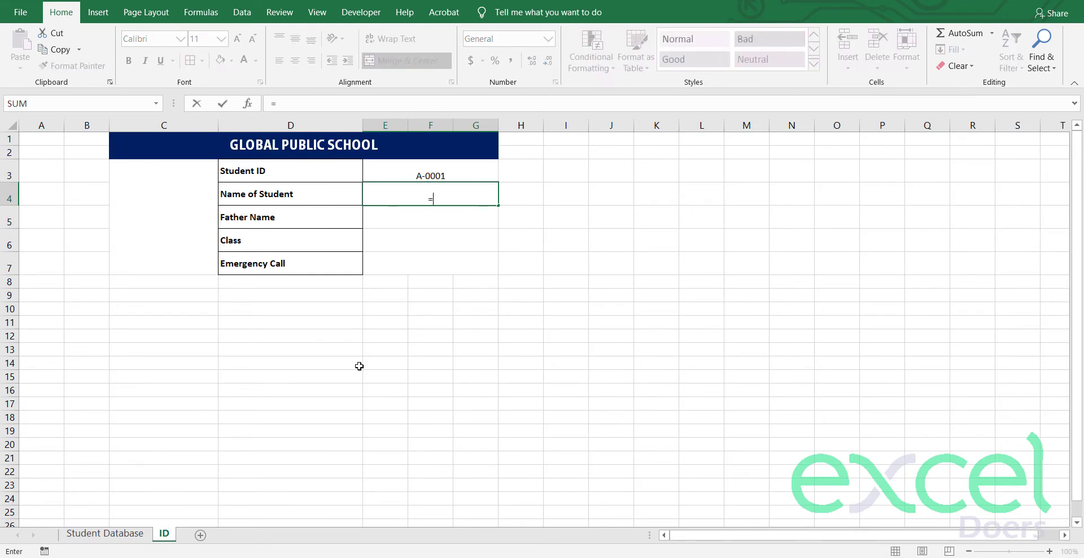
text(vLOOKUP()
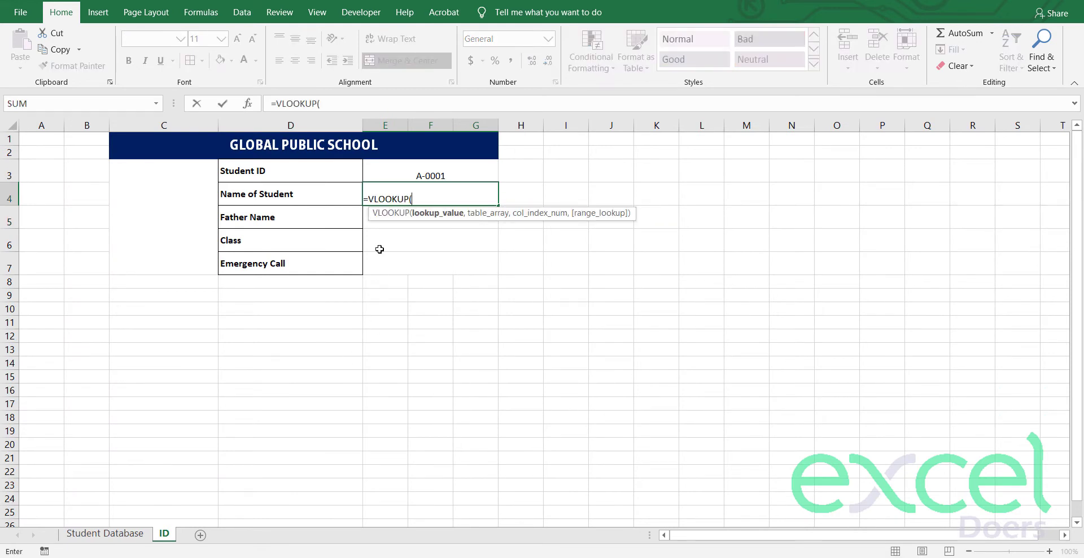
click(400, 165)
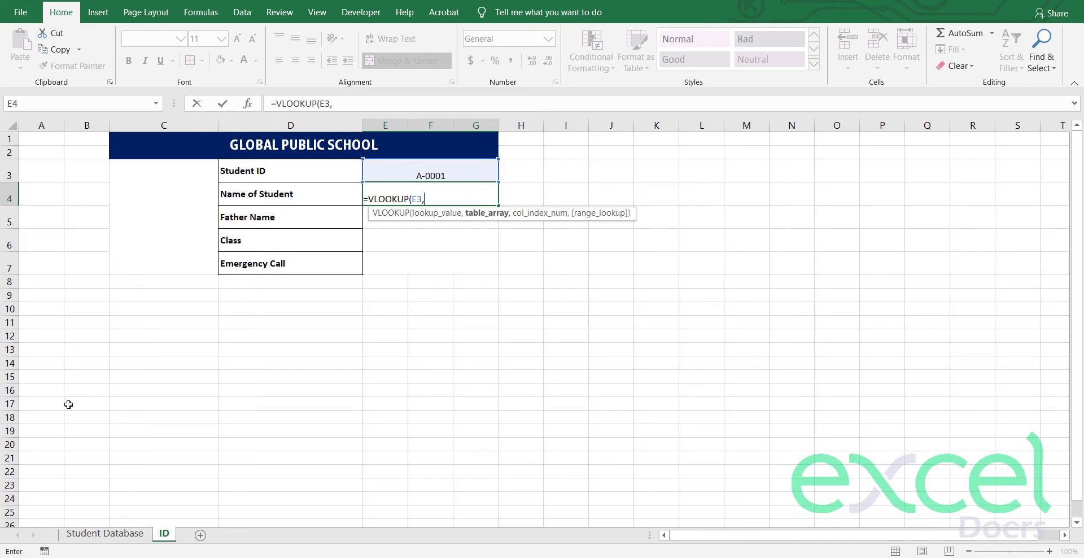
click(105, 533)
click(160, 123)
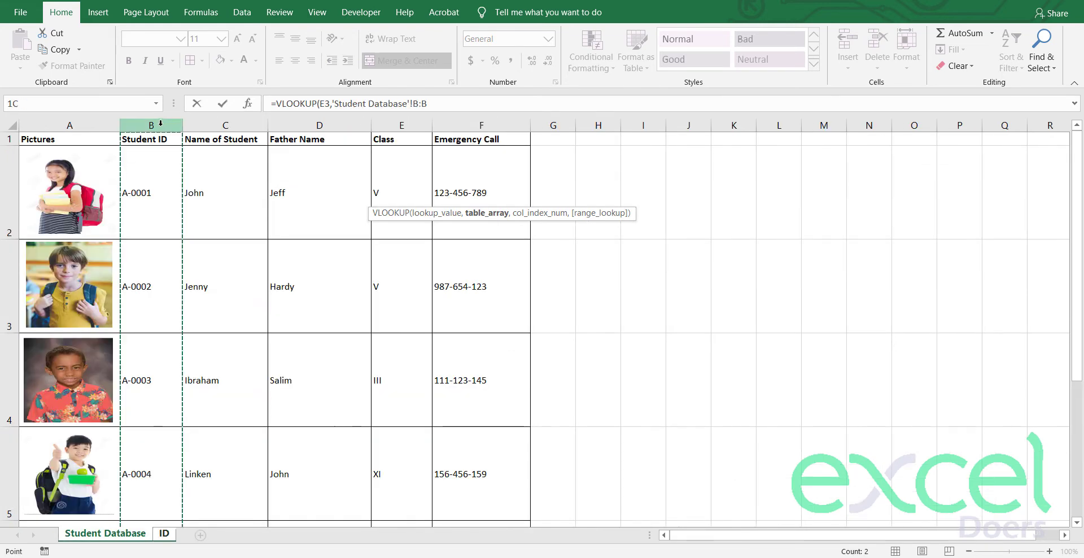
drag(160, 123, 480, 123)
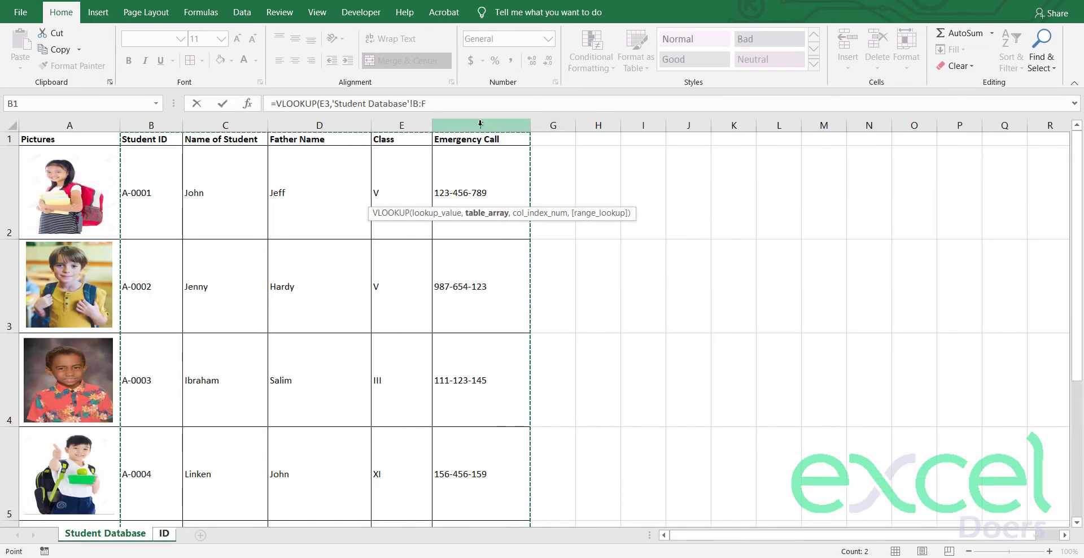
key(F4)
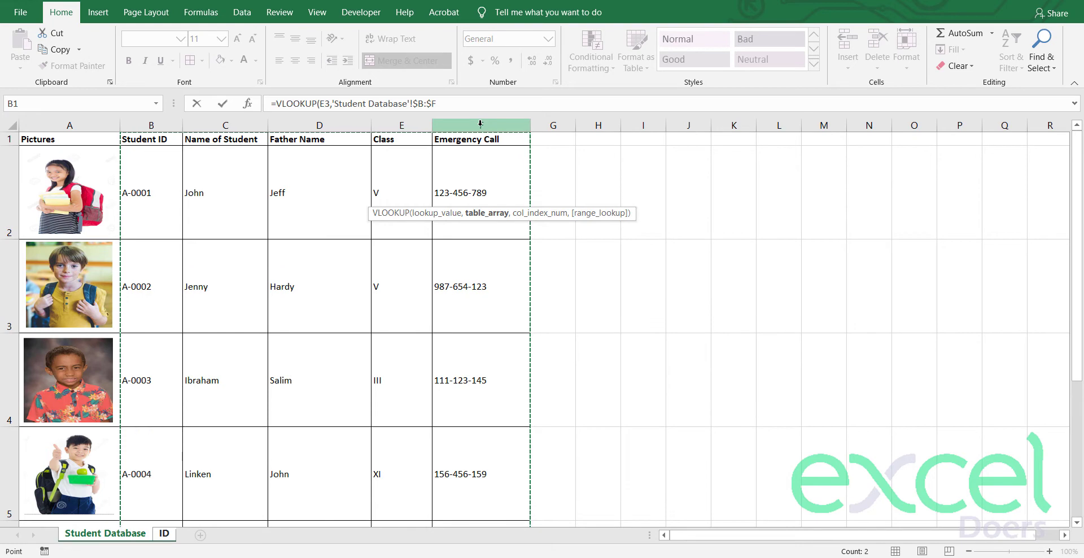
text(,2,0)
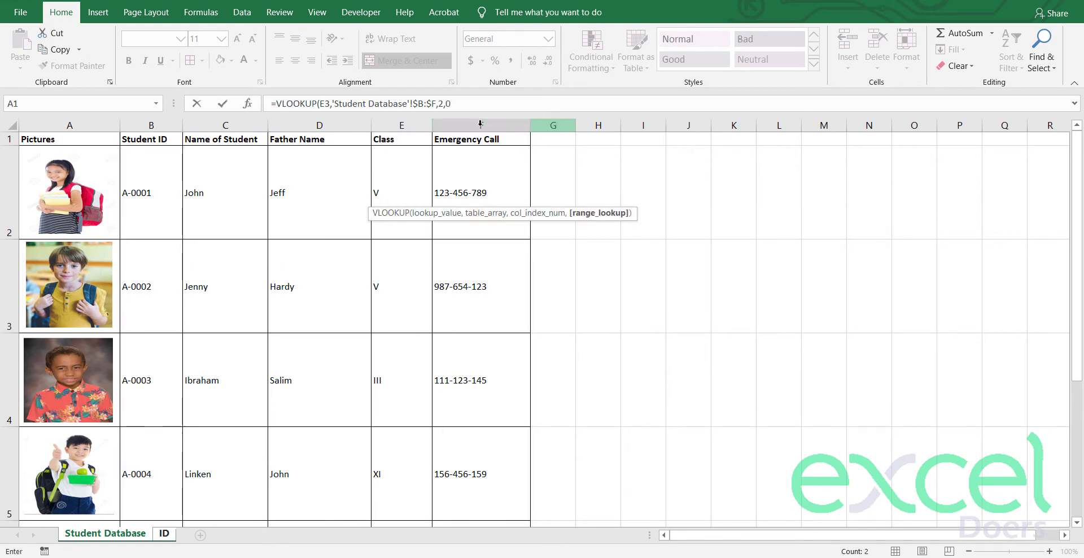
key(Escape)
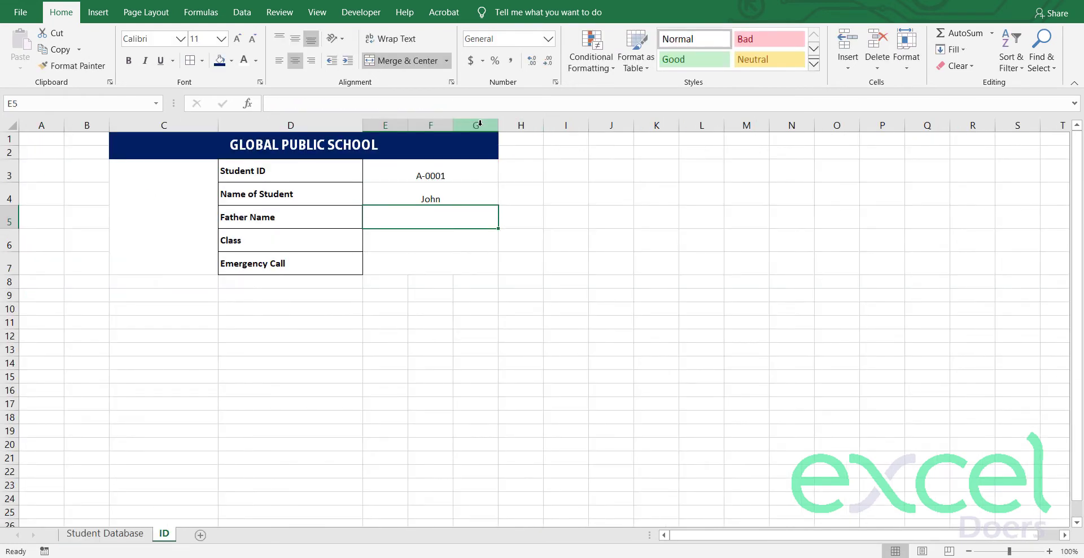
Step: Copy the lookup formula into E5 with column index 3 for the father name
key(Up)
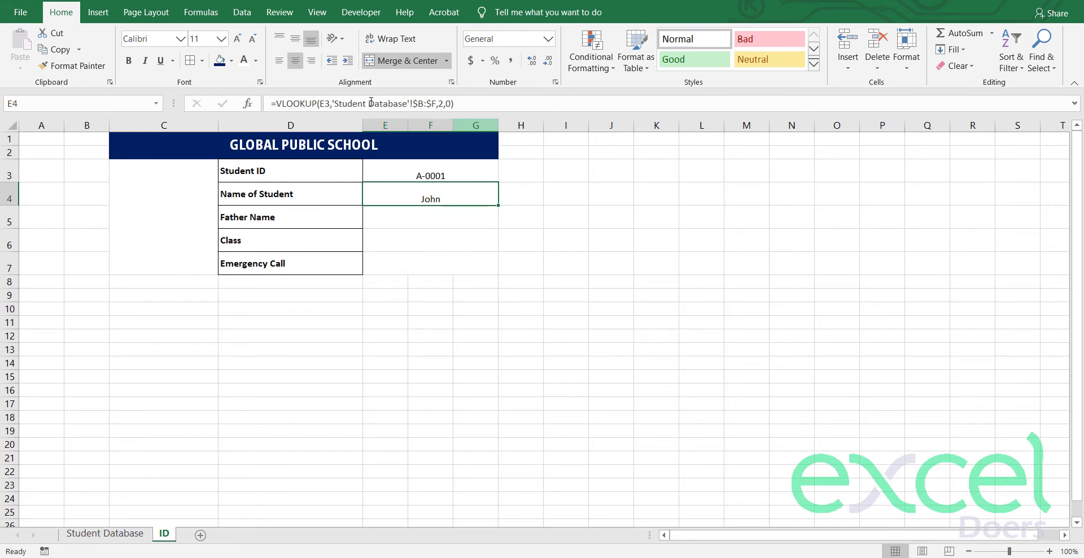
drag(473, 106, 254, 95)
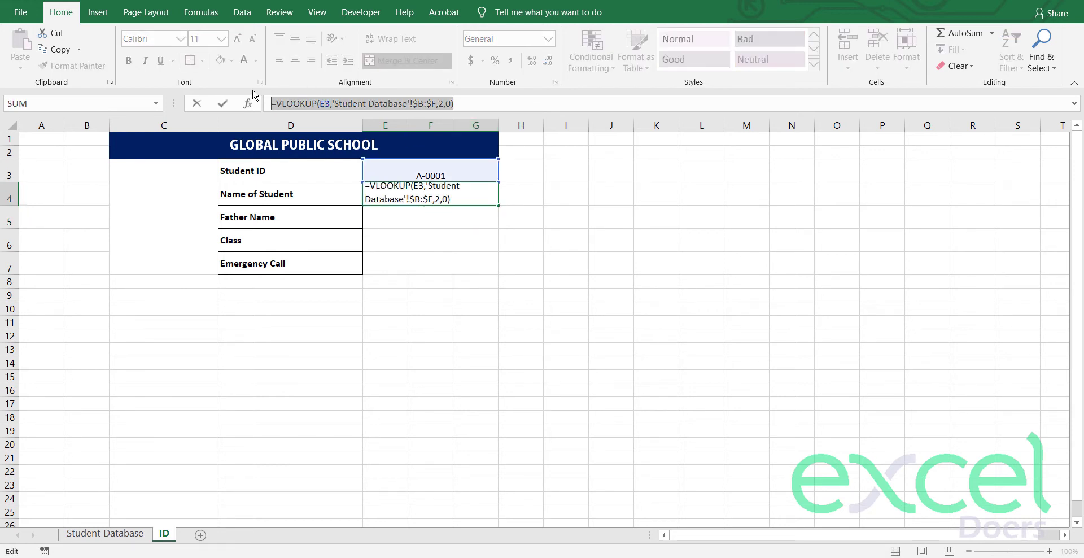
key(ctrl+c)
key(Escape)
key(Down)
key(F2)
key(ctrl+v)
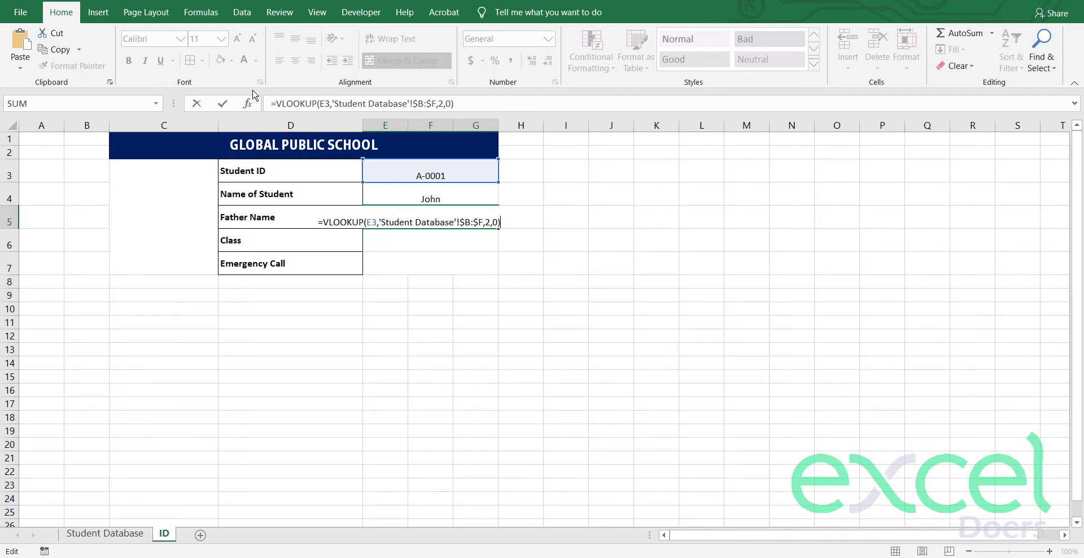
click(489, 221)
key(BackSpace)
text(3)
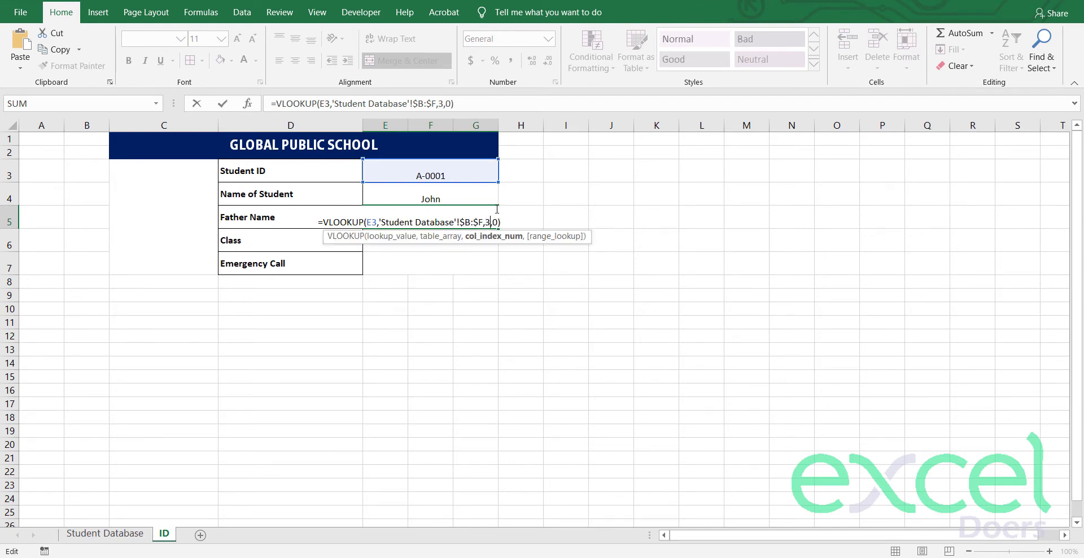
key(Return)
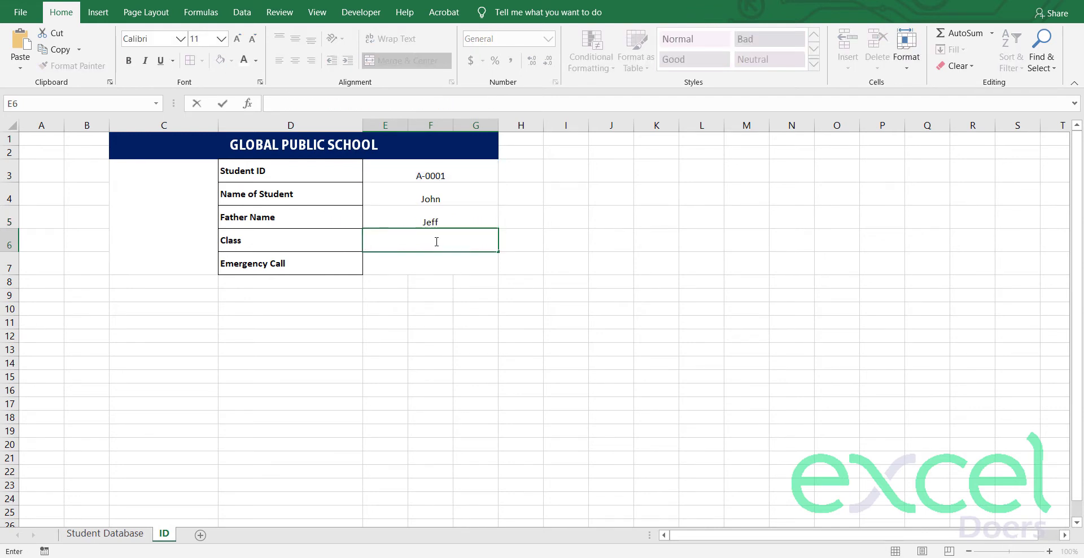
Step: Paste the lookup into the Class cell E6 with column index 4
key(ctrl+v)
click(493, 246)
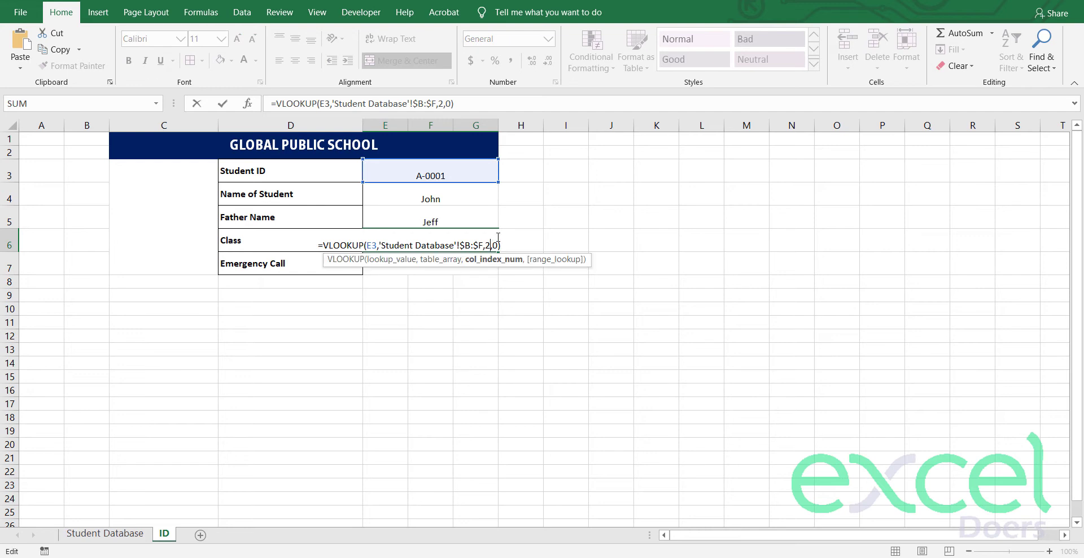
key(BackSpace)
text(4)
key(Return)
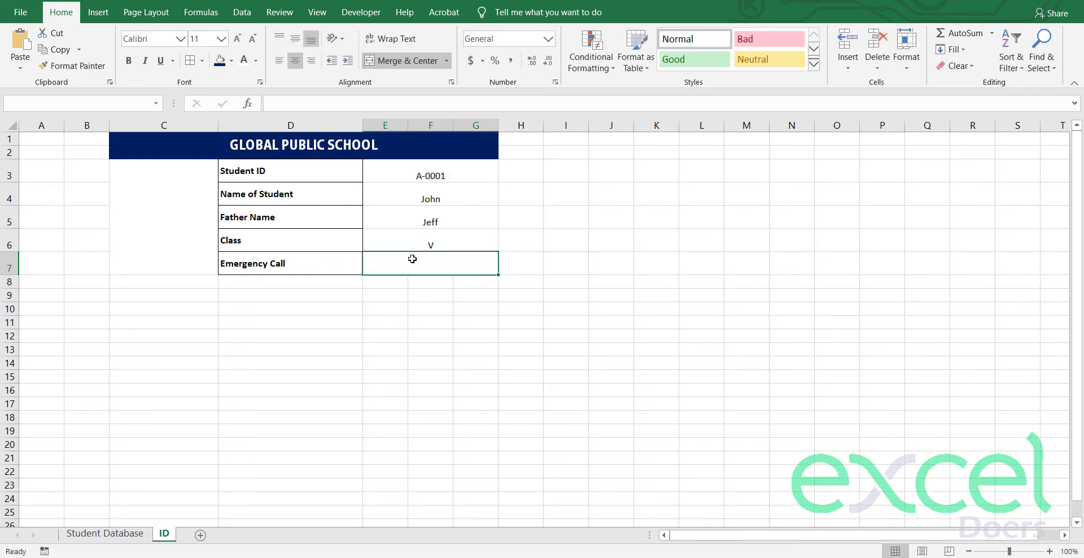
Step: Paste the lookup into Emergency Call cell E7 with column index 5
key(ctrl+v)
click(709, 257)
double_click(418, 265)
key(ctrl+v)
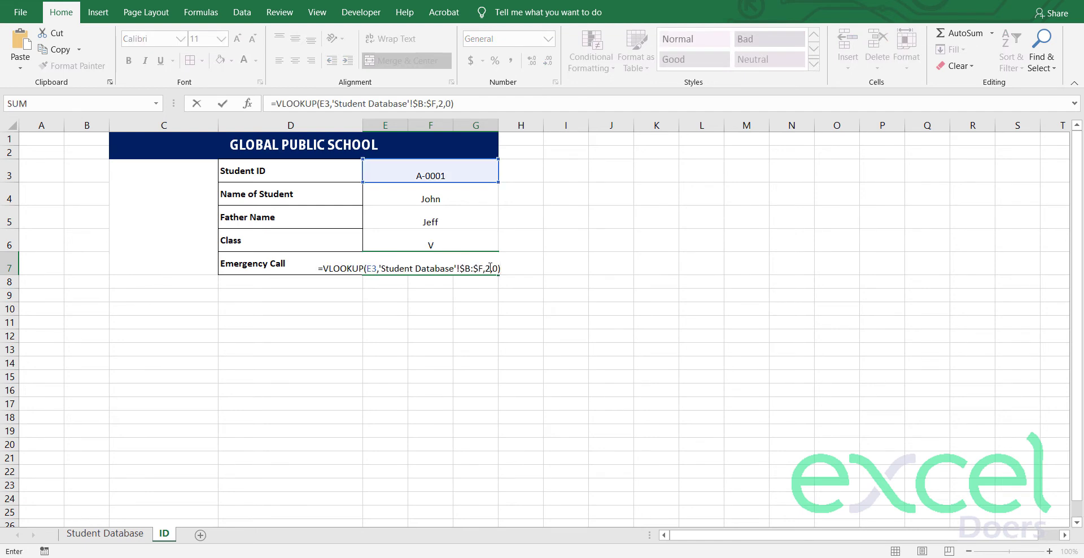
click(490, 267)
key(BackSpace)
text(5)
key(Return)
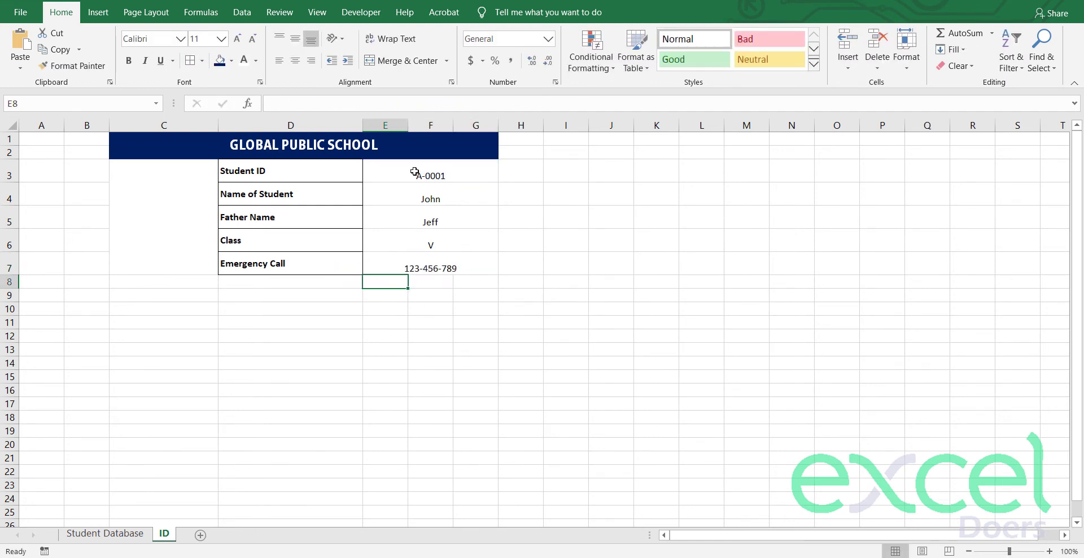
Step: Middle-align the card values E3:G7 and set their font size to 12
drag(414, 172, 485, 267)
click(295, 38)
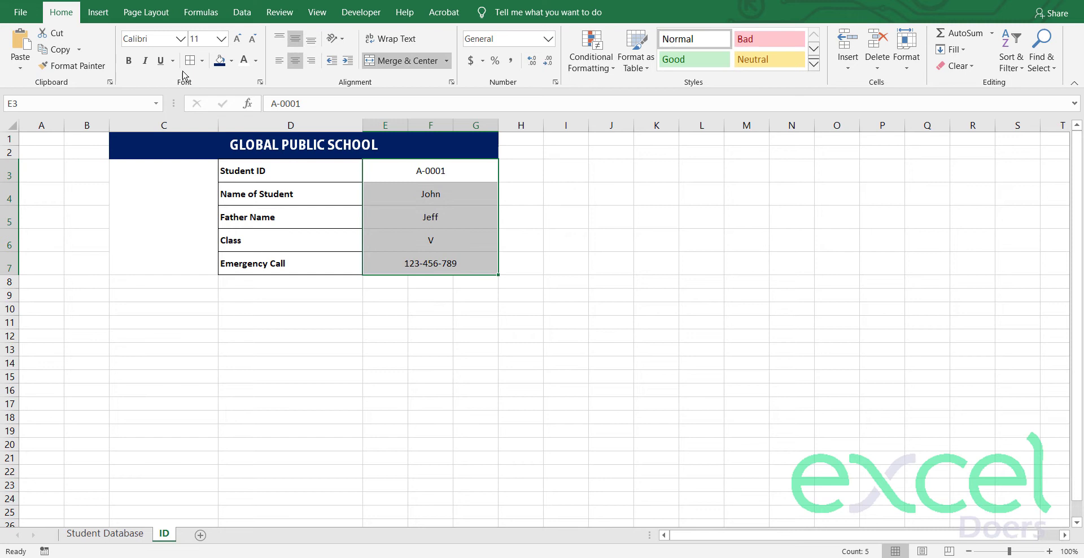
click(237, 39)
click(238, 39)
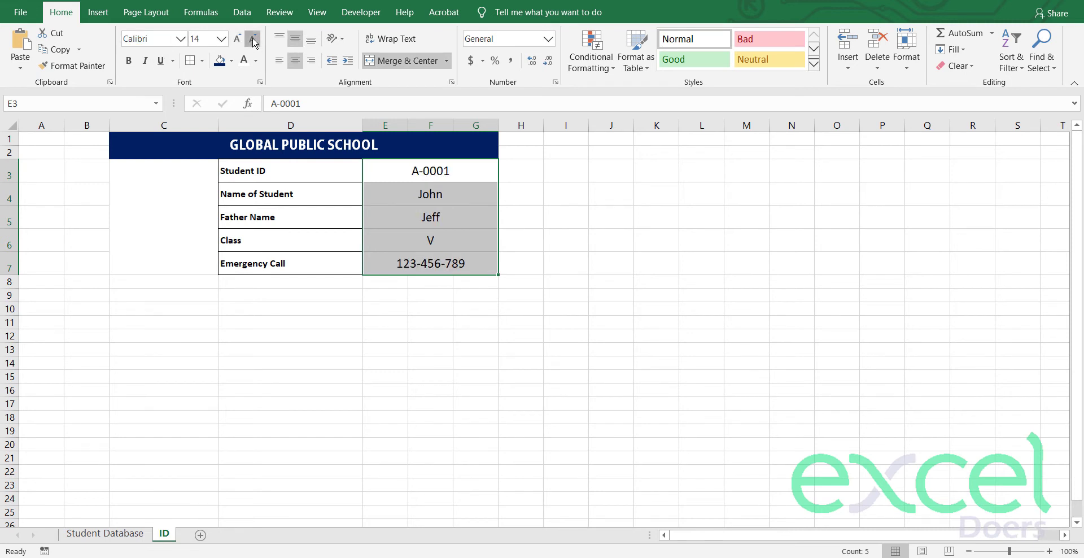
click(253, 38)
Step: Try a tan fill on labels D3:D7 and a light grey fill on values E3:G7
drag(282, 170, 280, 266)
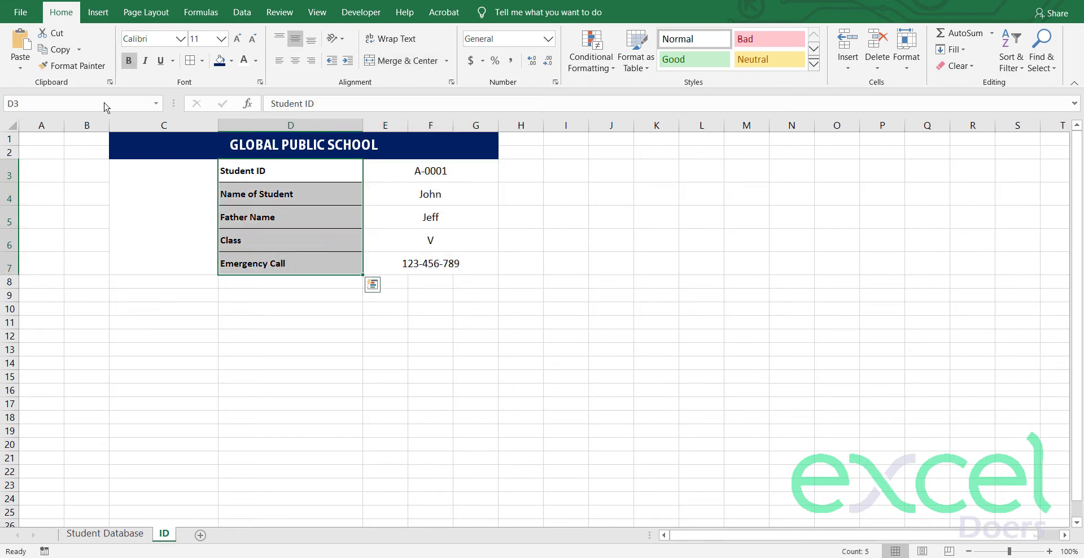
click(231, 60)
click(244, 109)
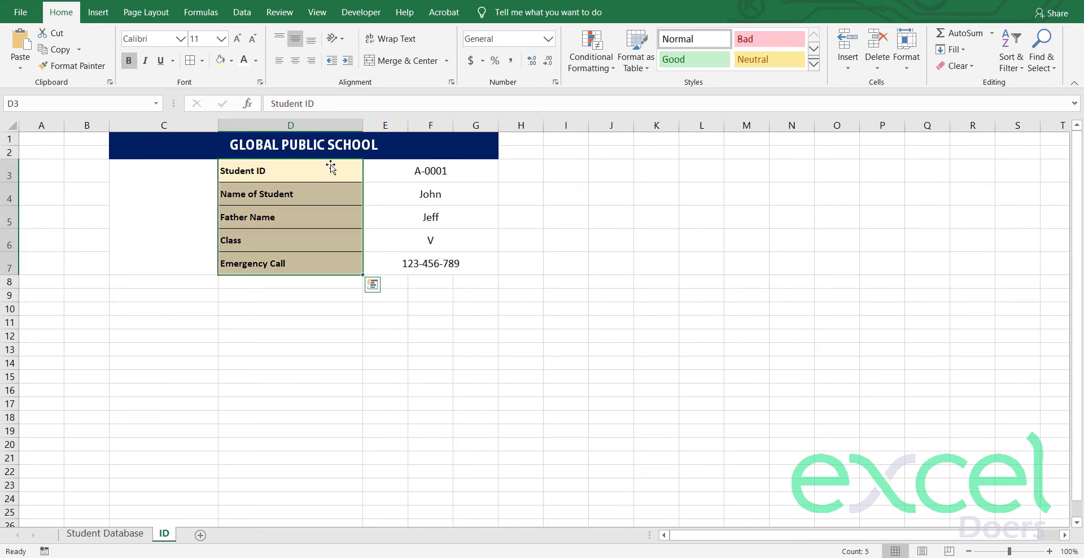
click(409, 204)
drag(411, 172, 418, 266)
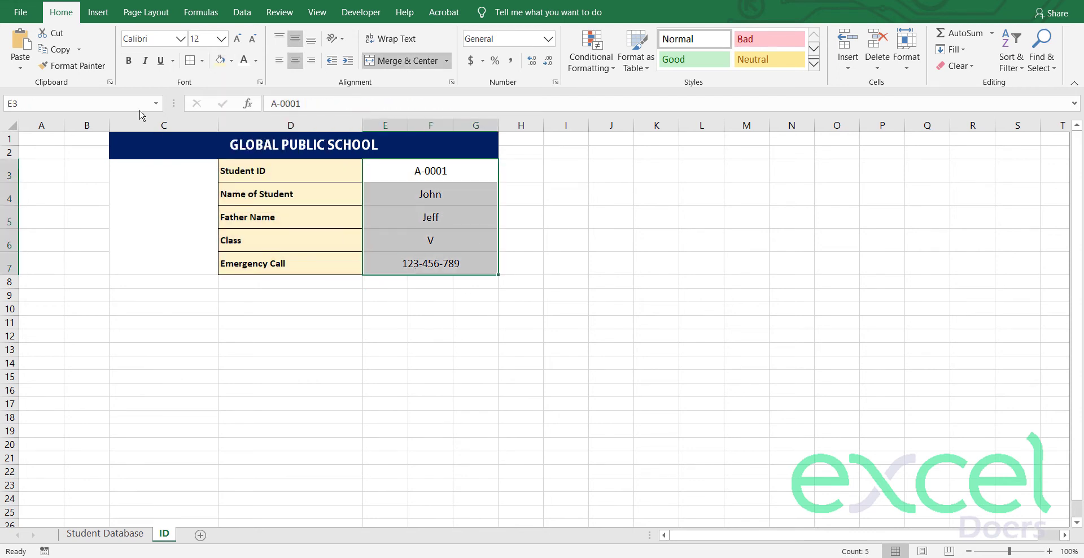
click(231, 61)
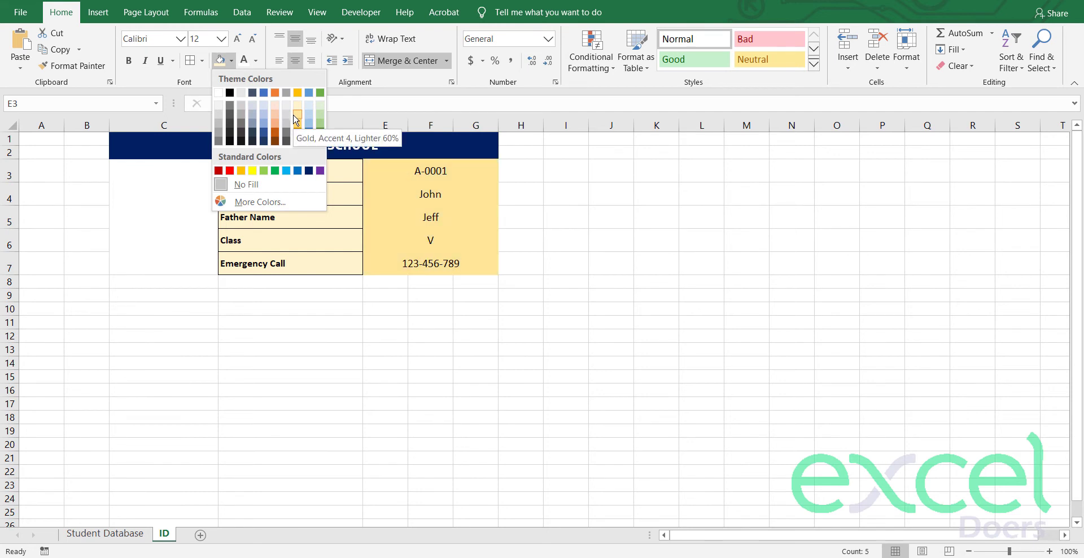
click(285, 107)
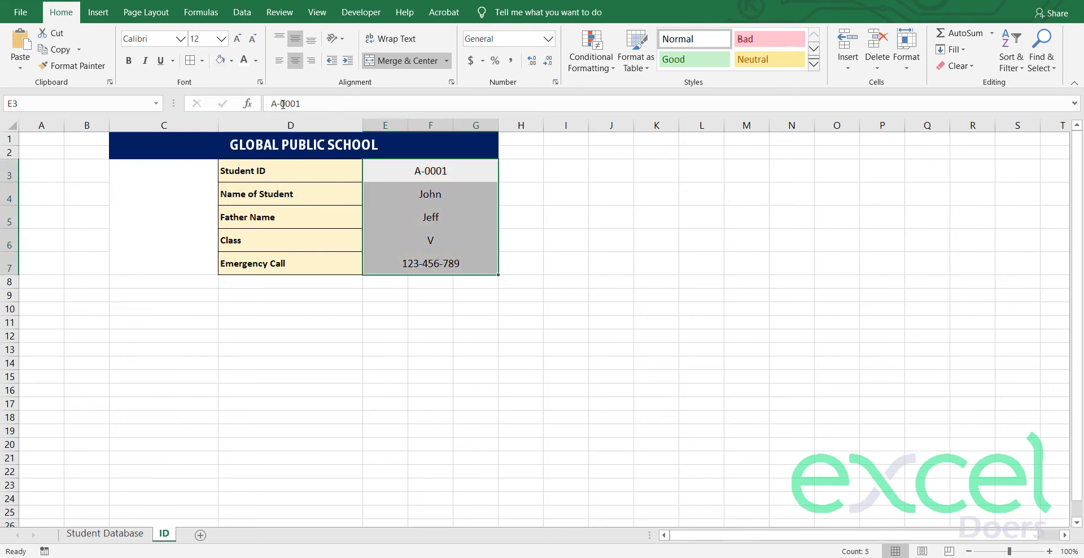
Step: Apply All Borders to the card table D3:G7
drag(313, 168, 477, 264)
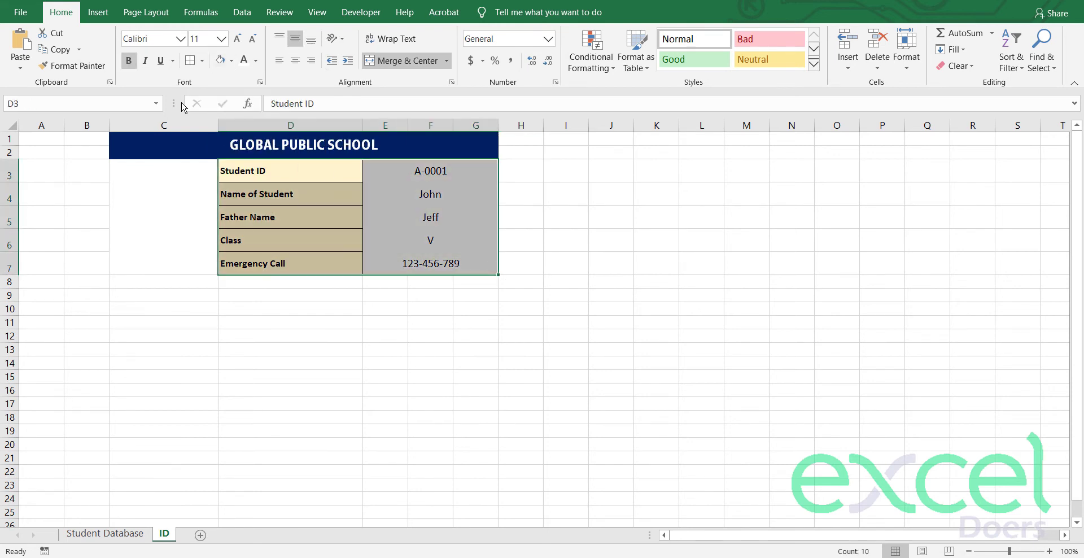
click(201, 60)
click(233, 181)
click(254, 263)
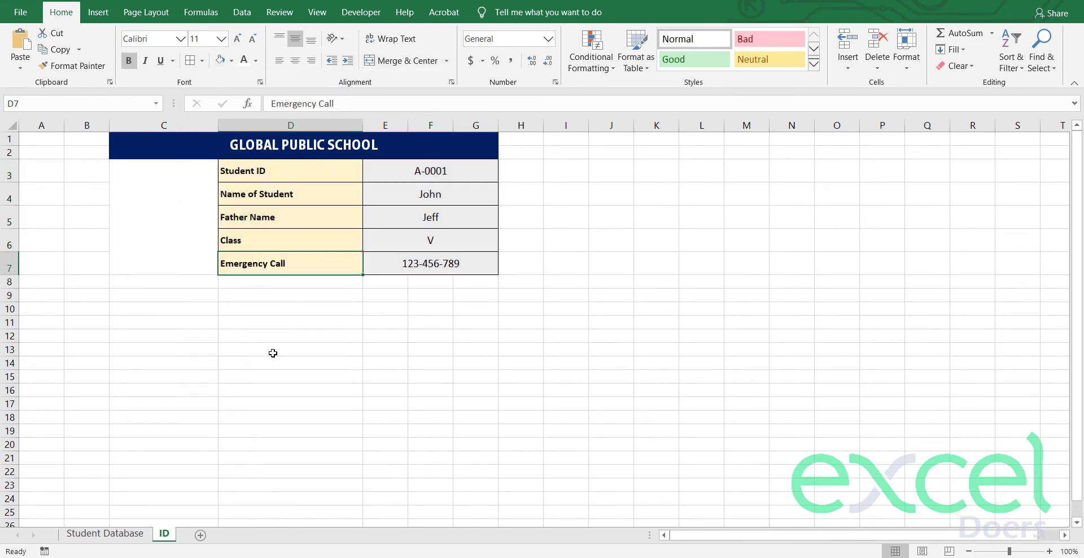
Step: Remove the tan and grey fills from the labels and values
drag(259, 172, 265, 264)
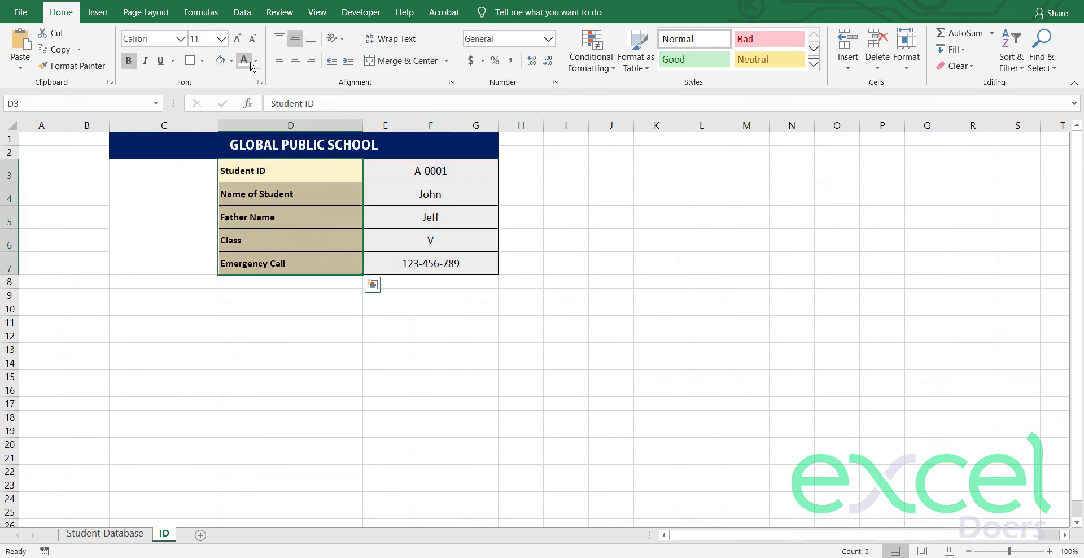
click(231, 61)
click(244, 184)
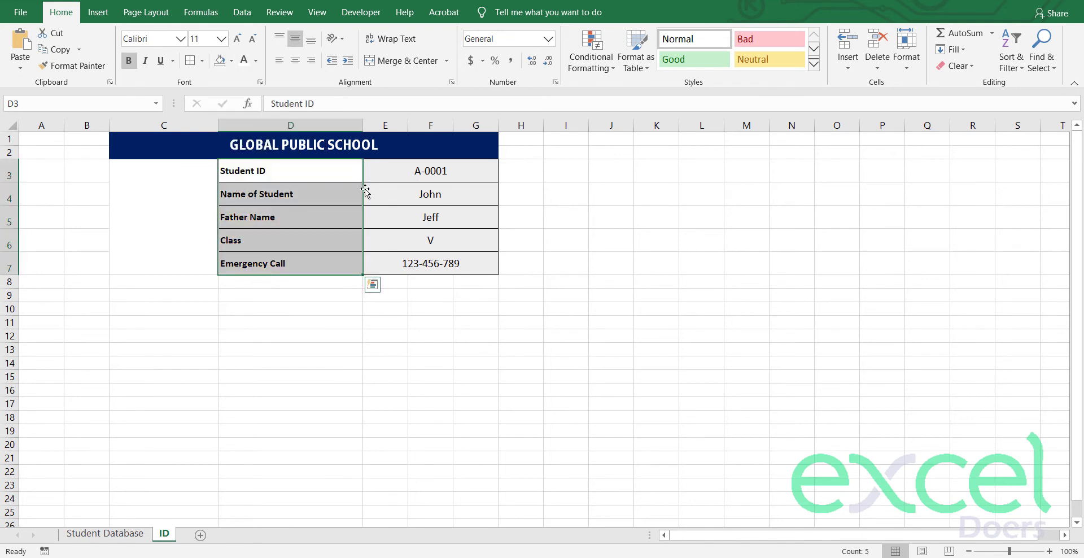
click(381, 177)
drag(381, 177, 394, 261)
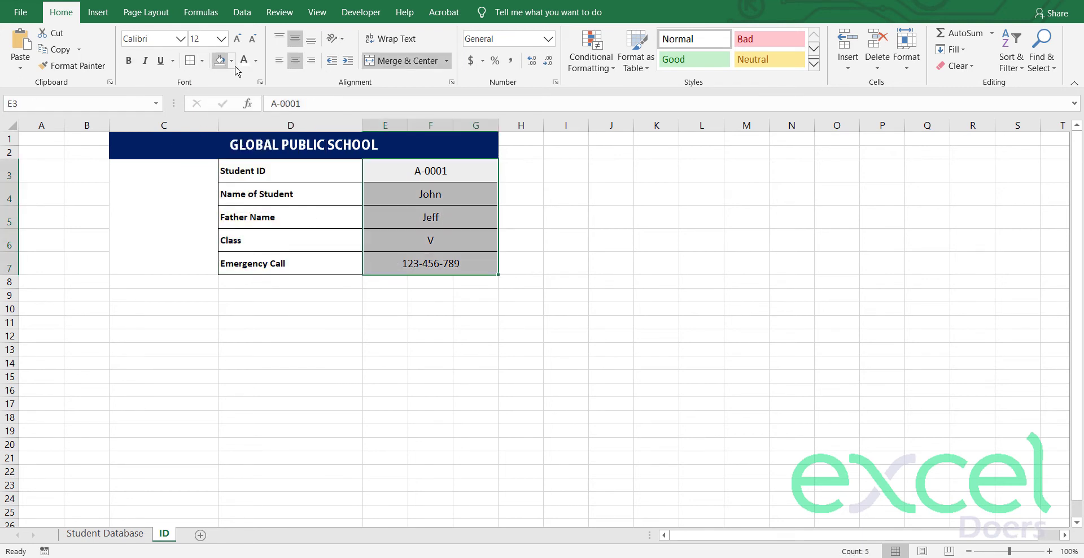
click(220, 61)
click(355, 316)
Step: Make the values E3:G7 bold italic in Adobe Heiti Std R
drag(382, 171, 375, 263)
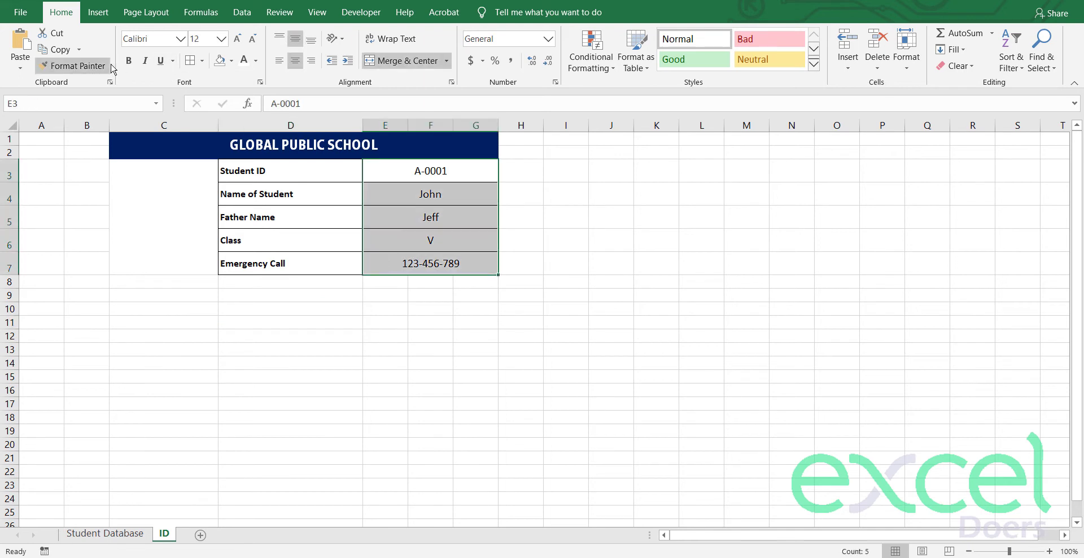
click(129, 61)
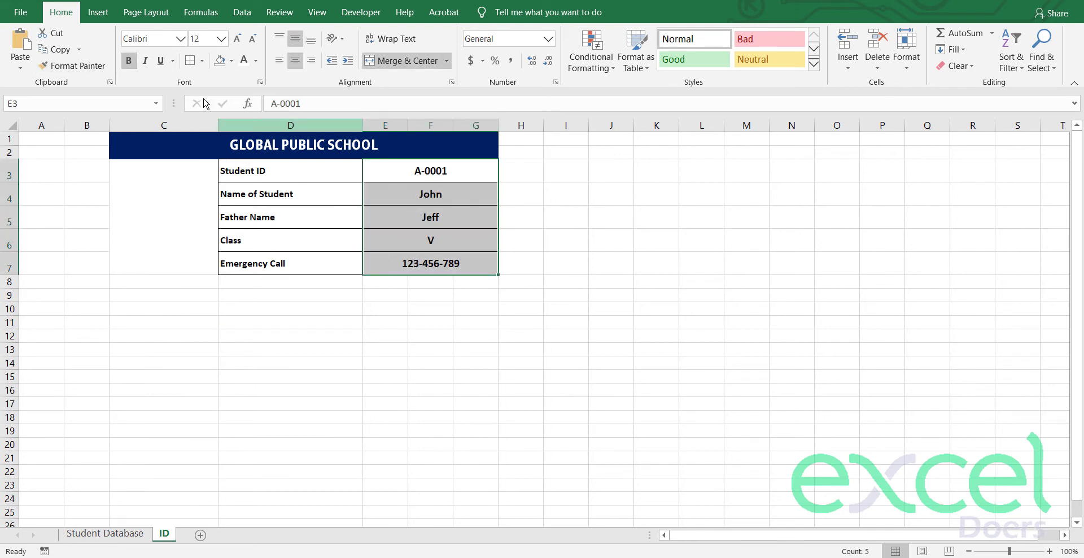
click(147, 61)
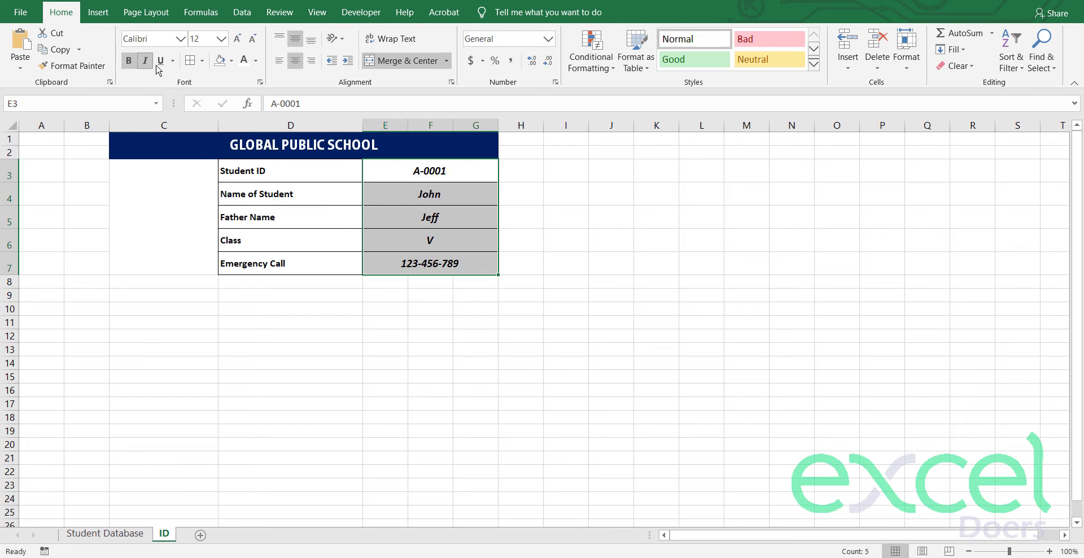
click(180, 38)
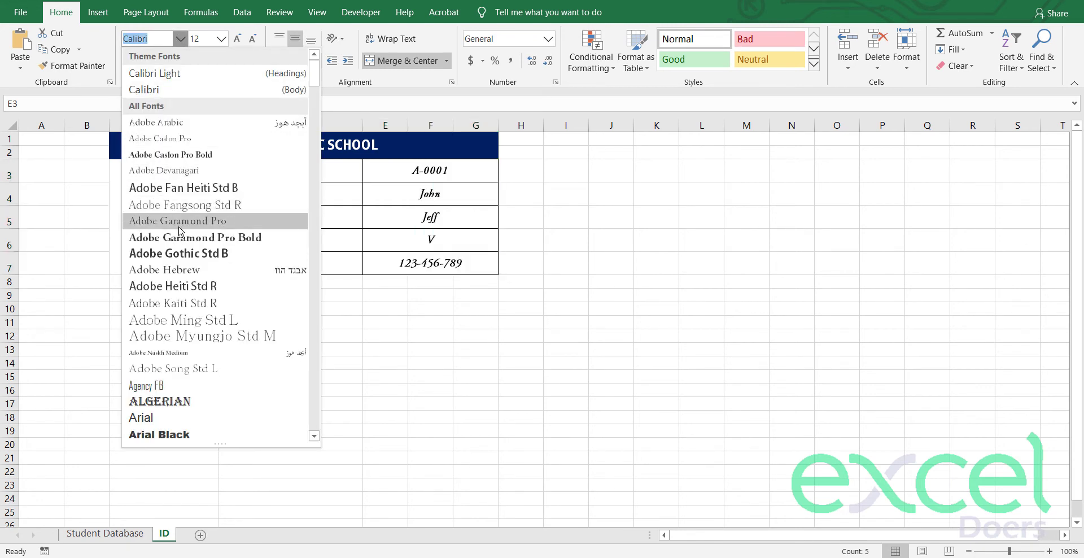
click(188, 285)
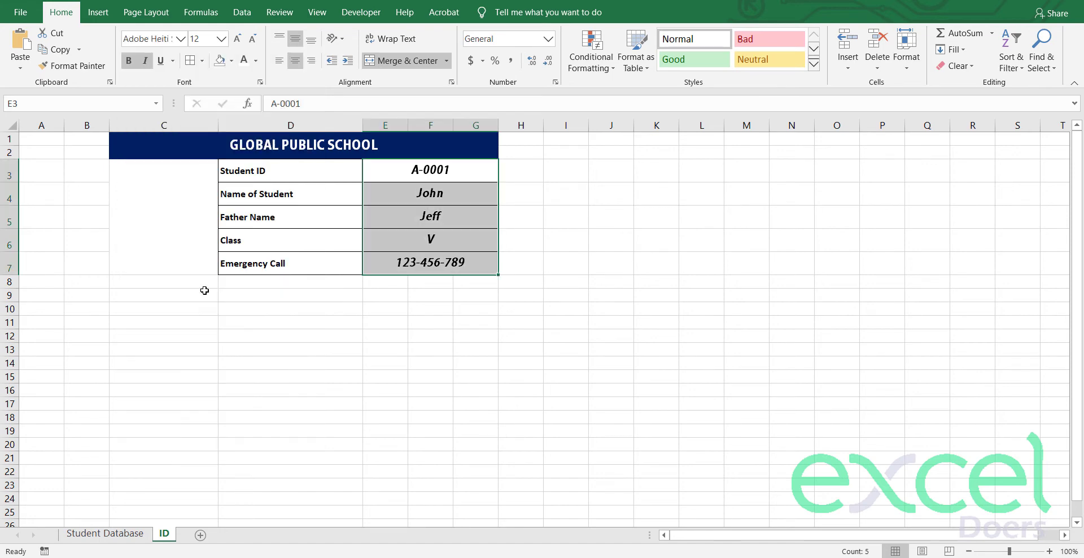
click(226, 263)
Step: Give the labels D3:D7 the same Adobe Heiti Std R font as the values
drag(263, 174, 254, 264)
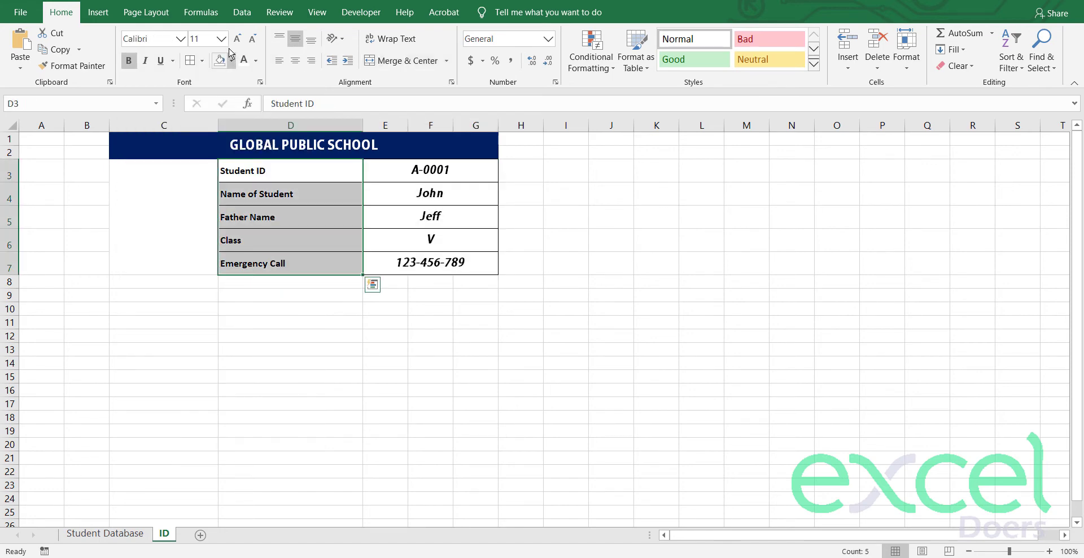
click(181, 39)
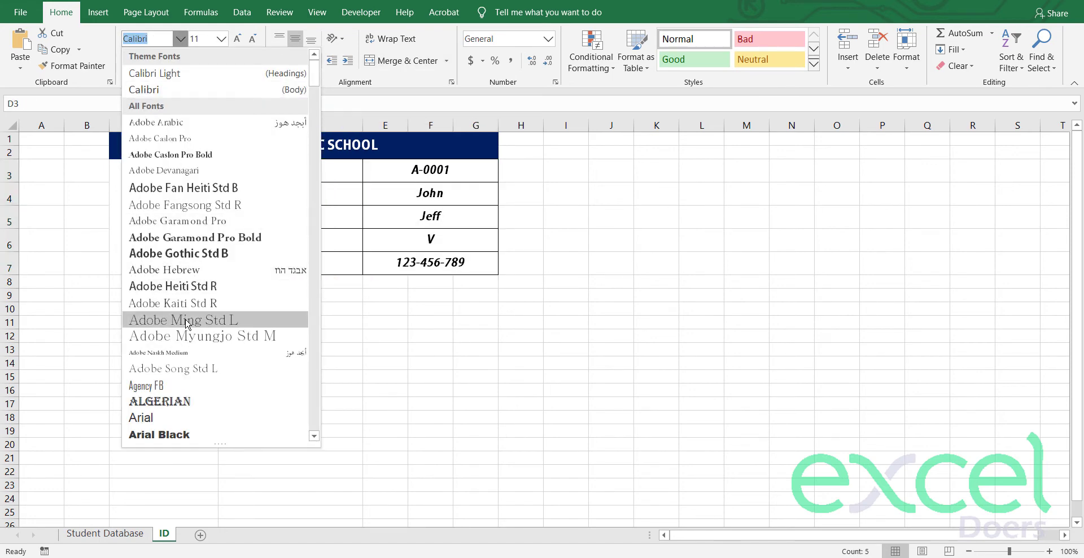
click(431, 387)
click(395, 169)
click(163, 39)
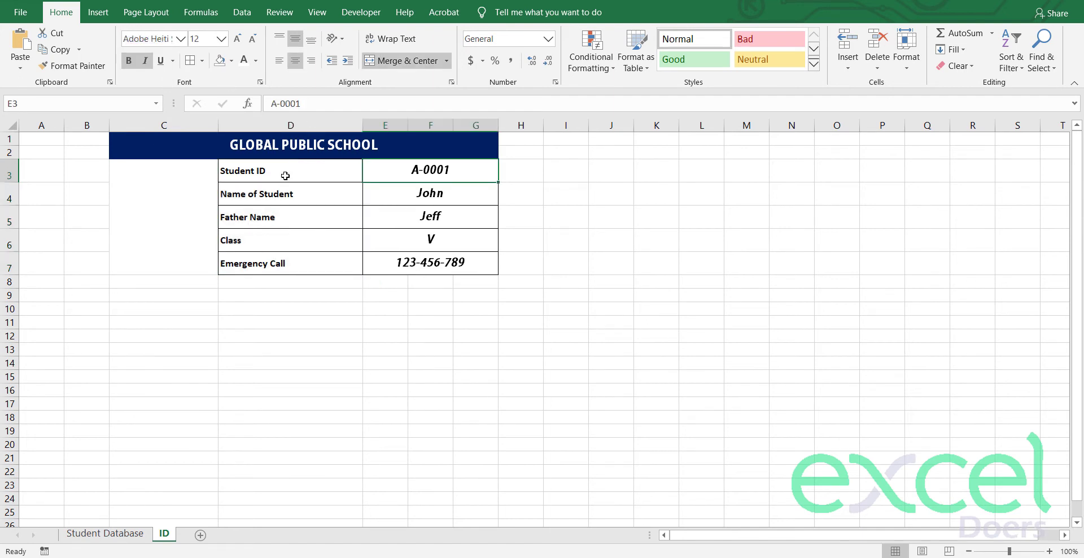
drag(283, 169, 274, 260)
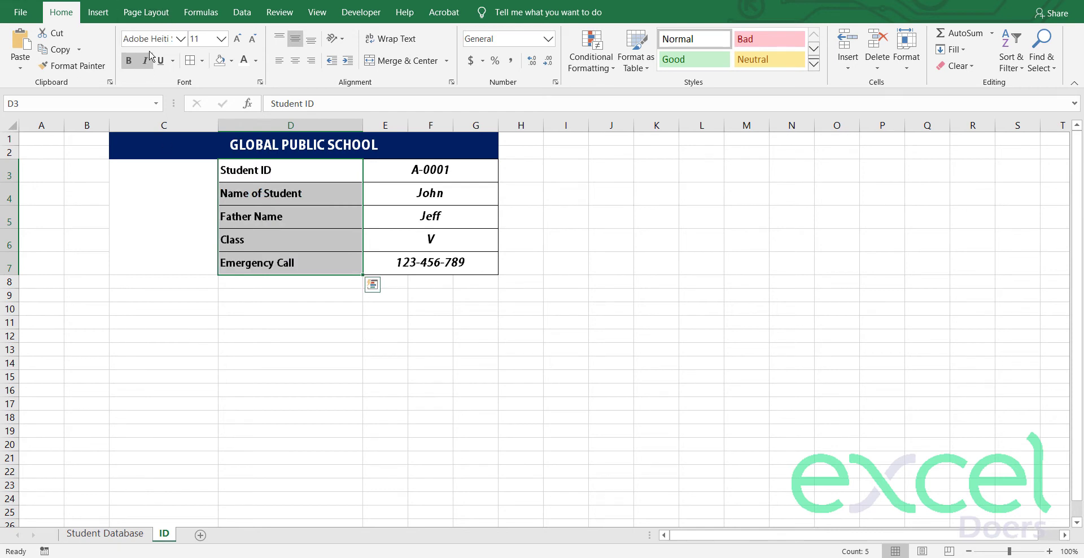
Step: Make title row 2 taller
click(239, 335)
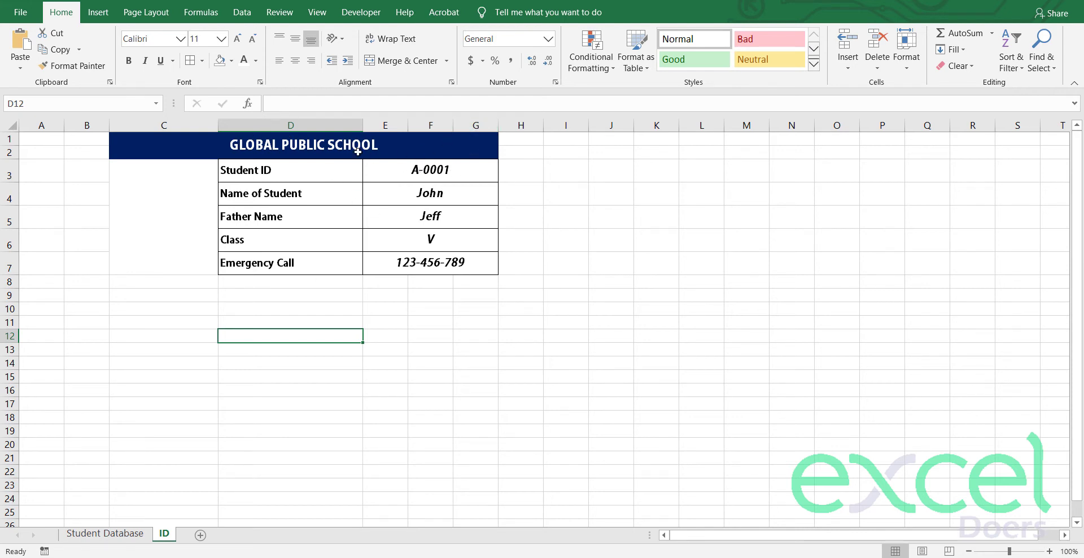
drag(10, 157, 10, 164)
click(181, 273)
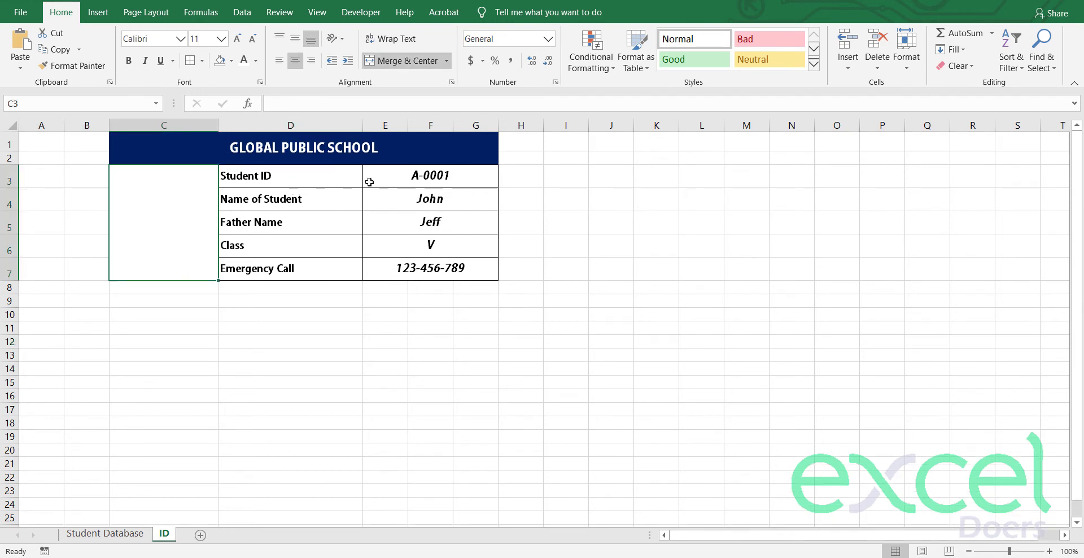
Step: Remove bold and italic from values E3:G7 and fill them light gold
drag(369, 182, 389, 271)
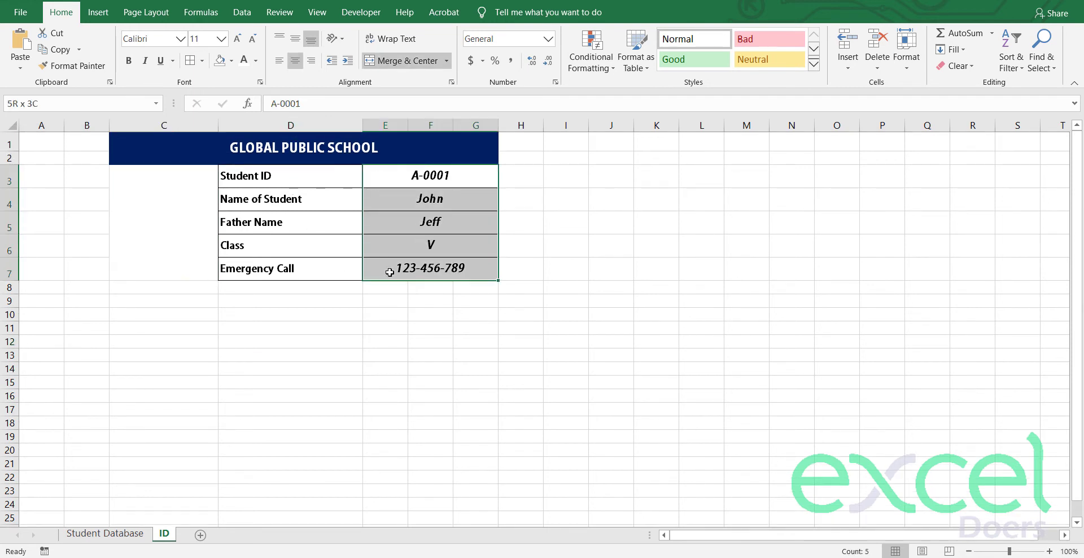
click(129, 61)
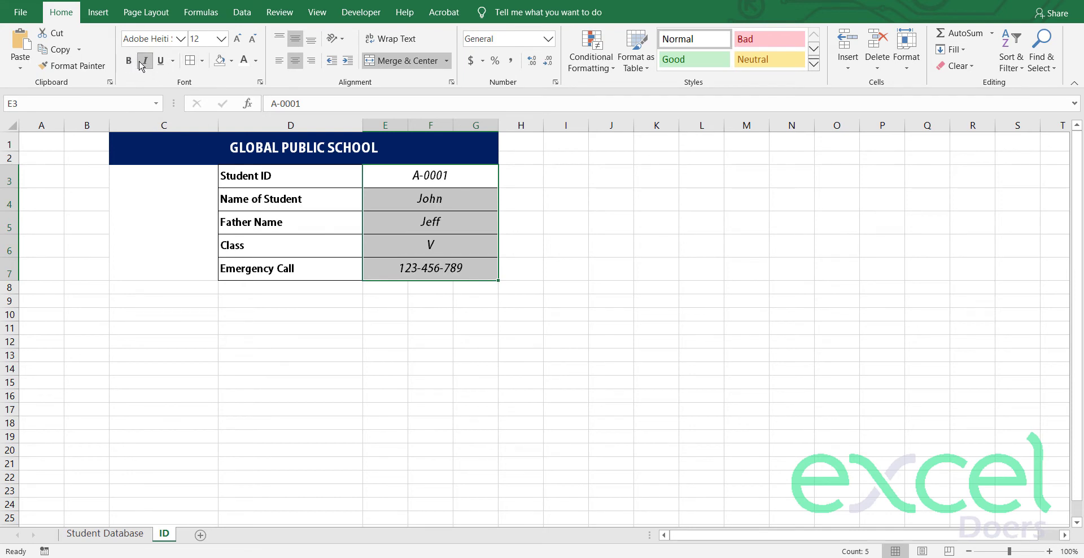
click(145, 60)
click(232, 61)
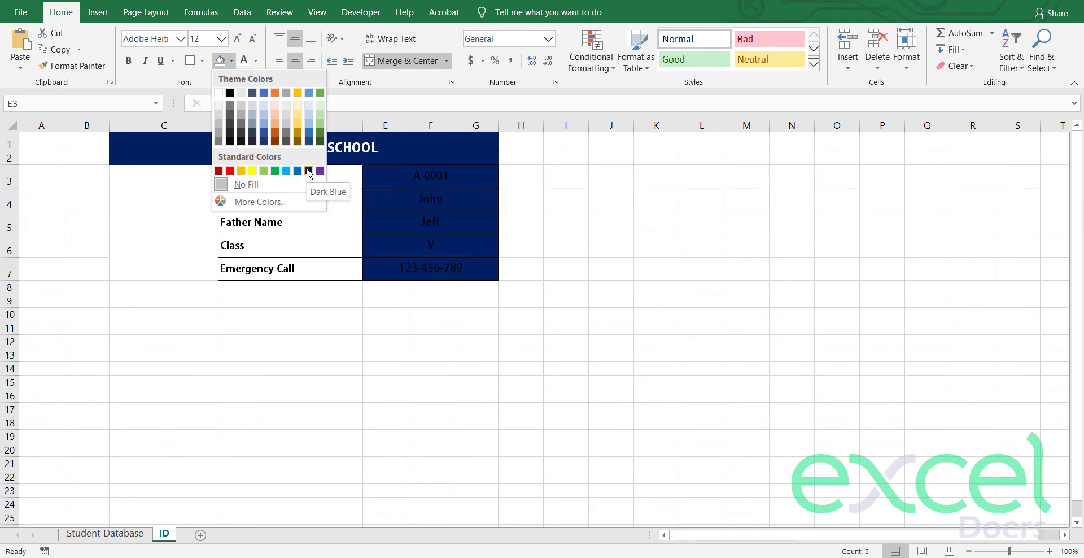
click(303, 111)
click(305, 381)
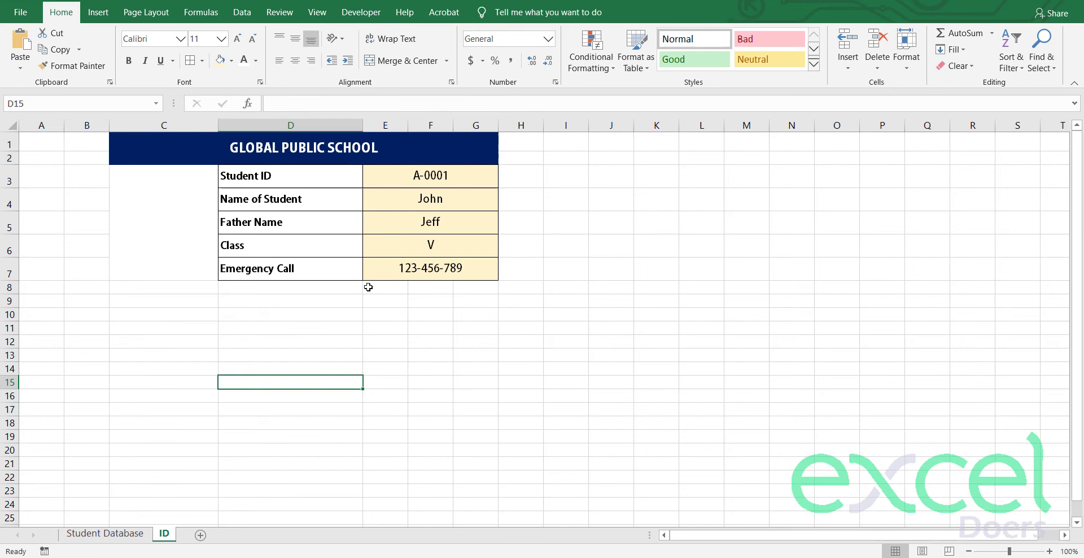
click(143, 204)
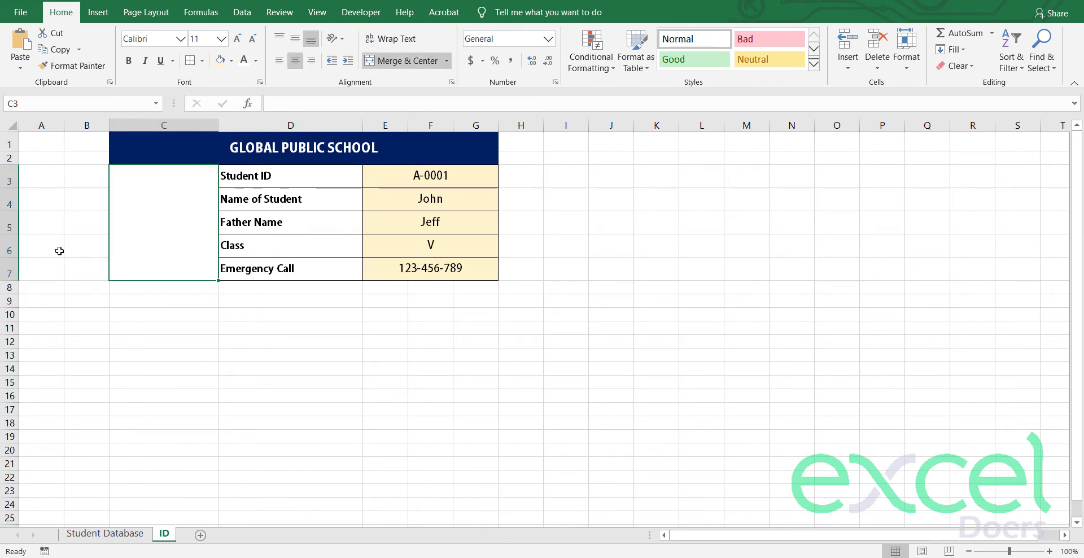
Step: Paste a student picture from the Student Database sheet into C3, stretched to fill C3:C7
click(98, 539)
click(62, 205)
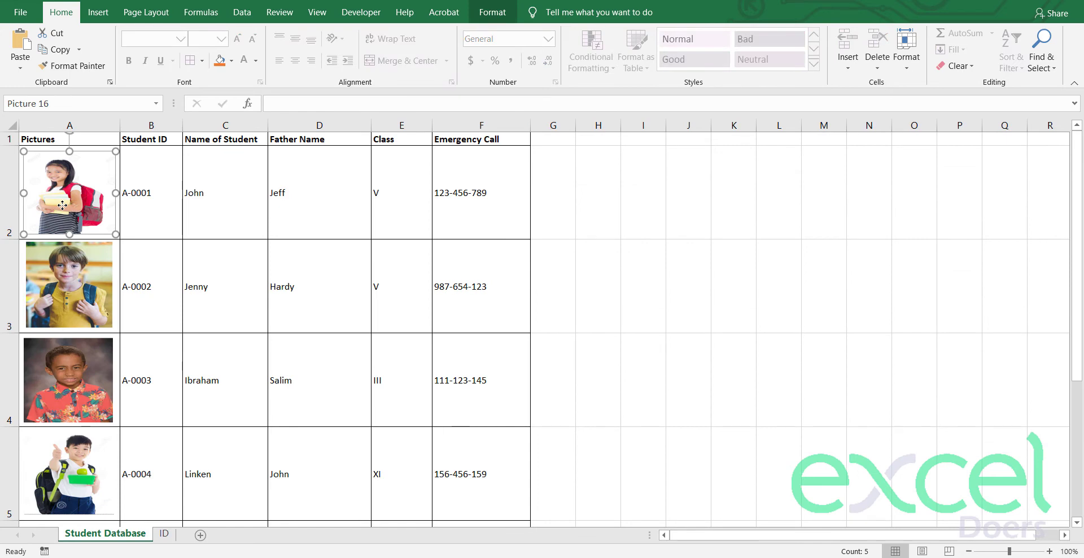
click(77, 301)
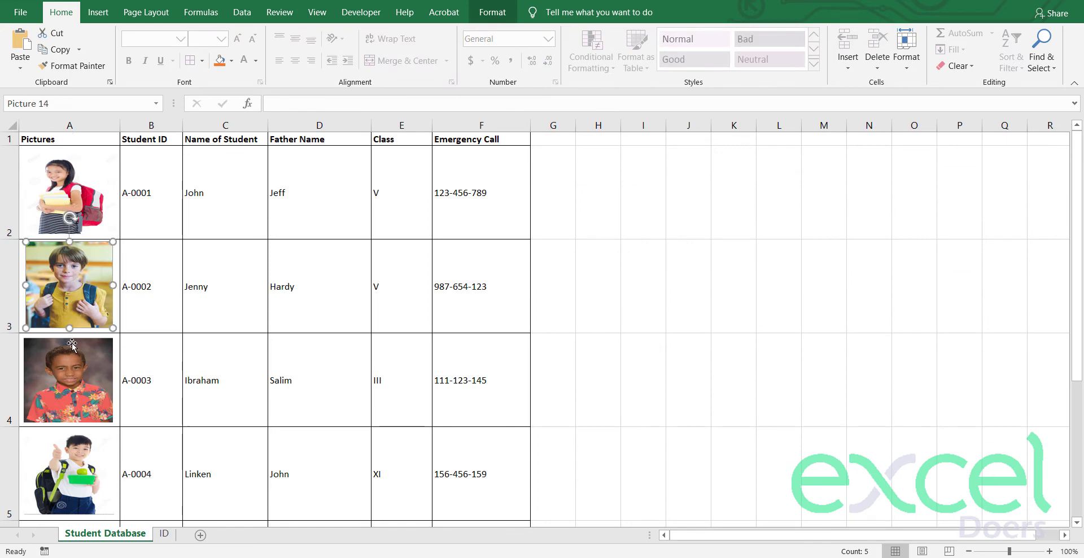
click(164, 534)
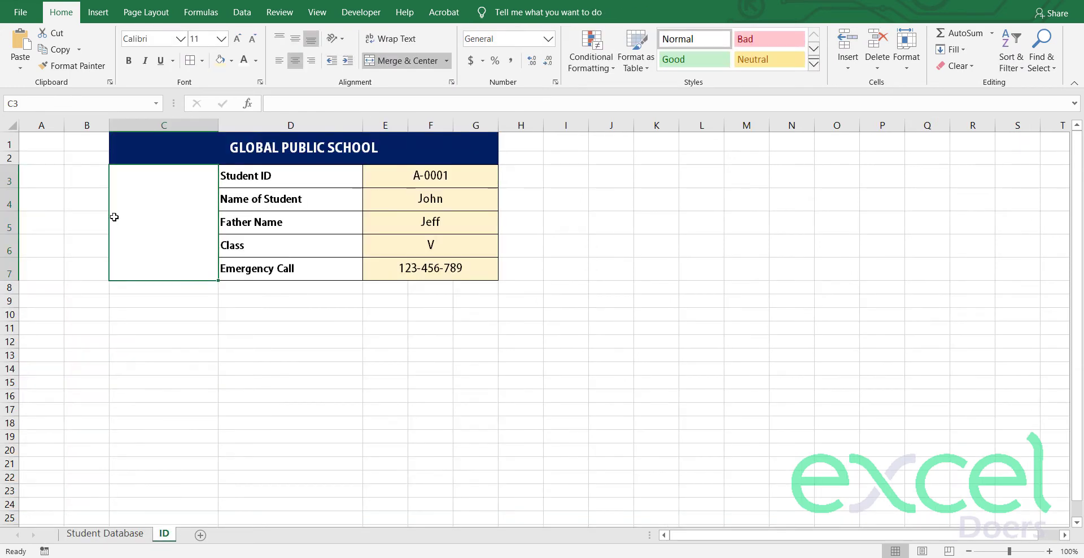
key(ctrl+v)
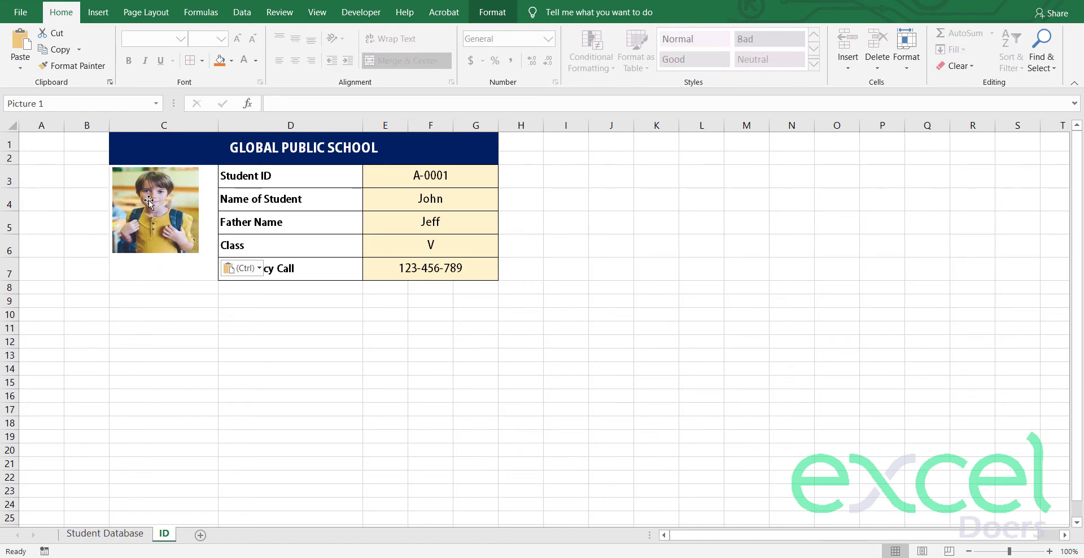
drag(199, 253, 164, 278)
click(155, 370)
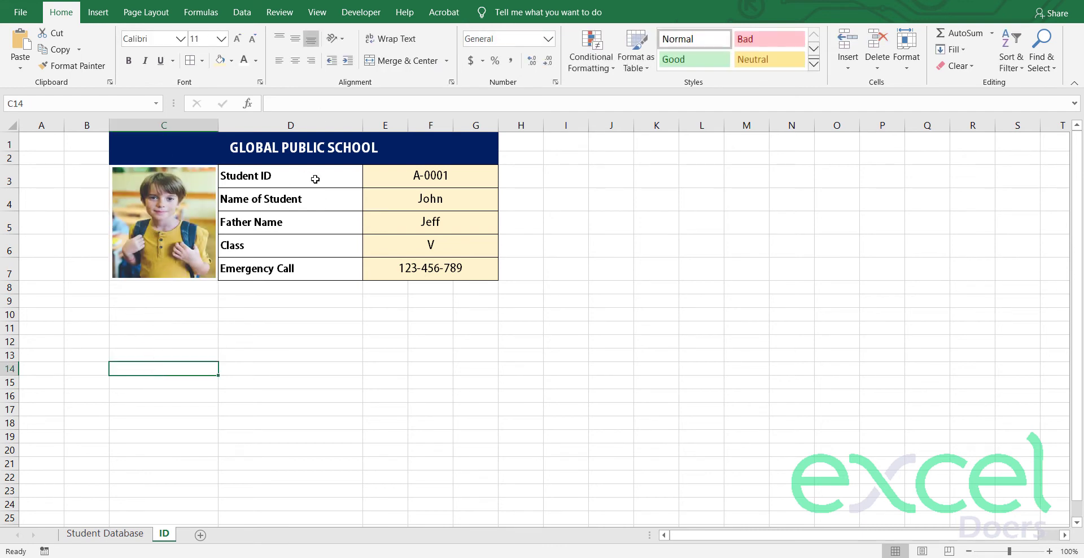
click(342, 312)
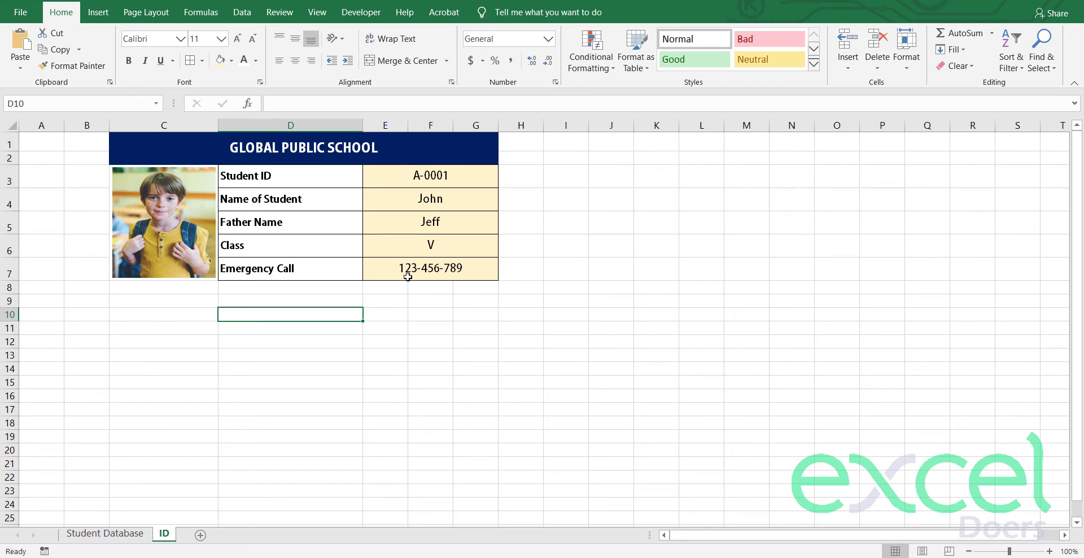
key(Right)
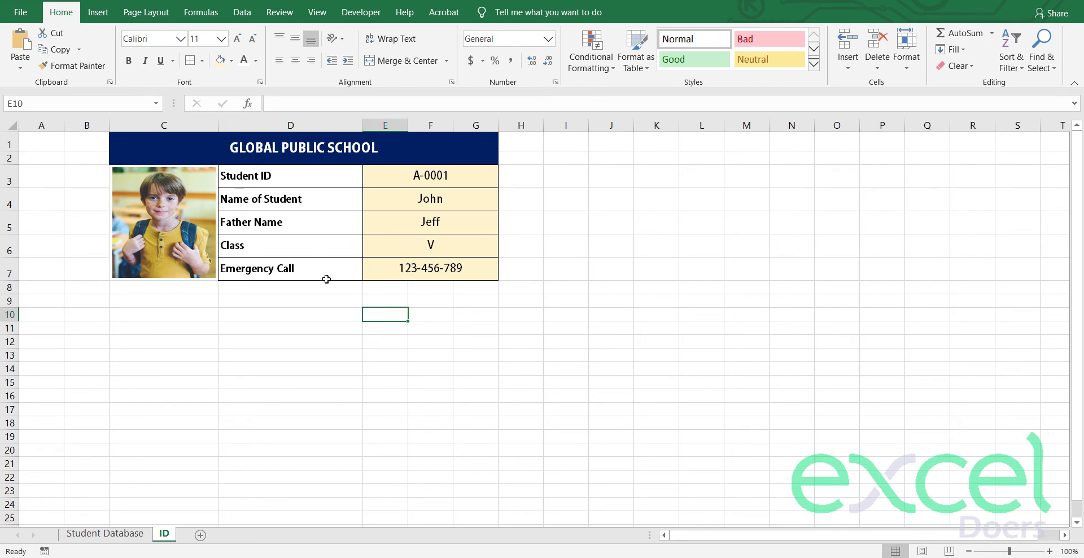
key(Up)
key(Down)
Step: Make row 8 taller and draw a top-border signature line across E9:G9
drag(12, 293, 12, 322)
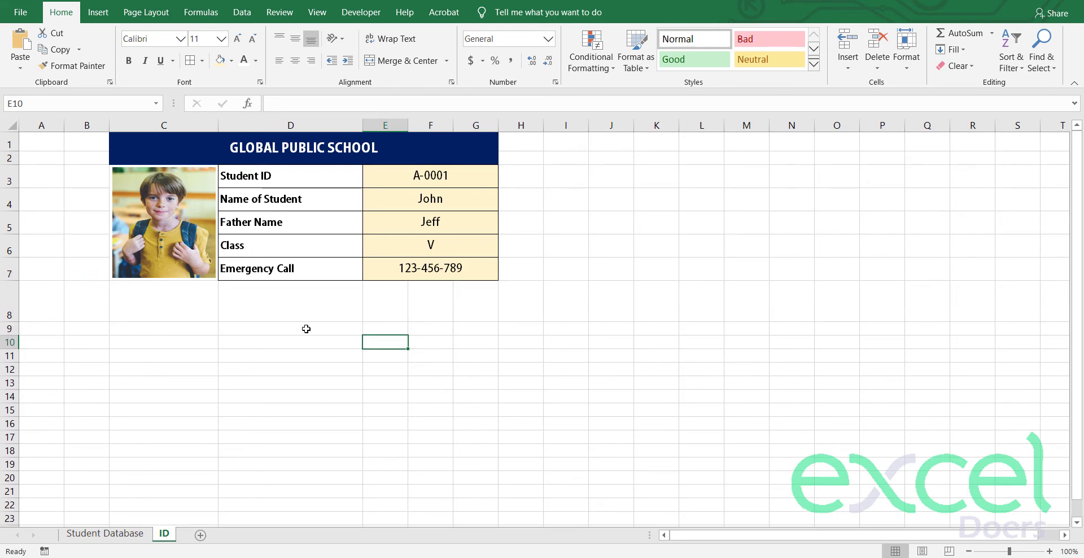
click(377, 329)
key(shift+Right)
key(shift+Right)
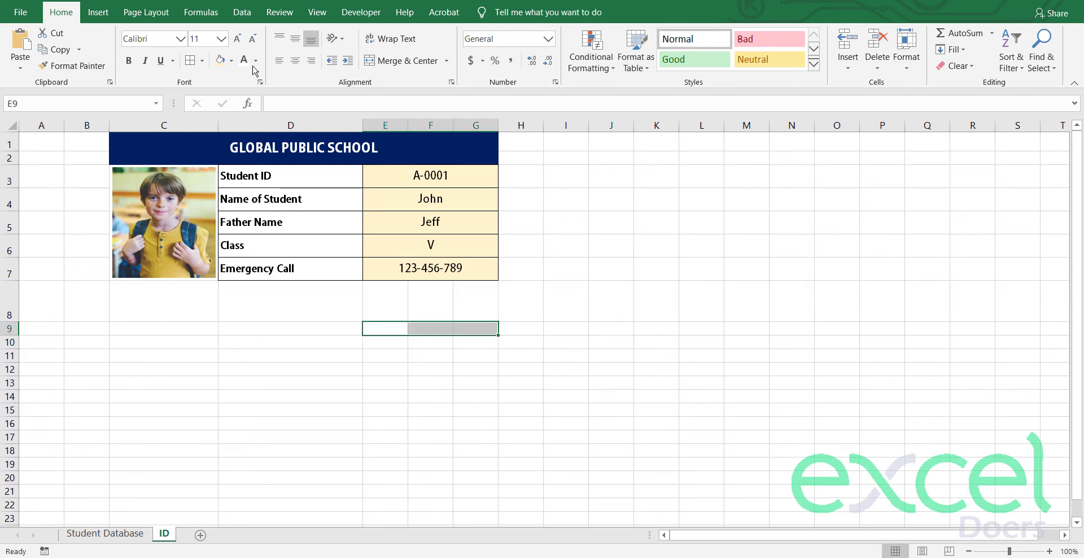
click(202, 60)
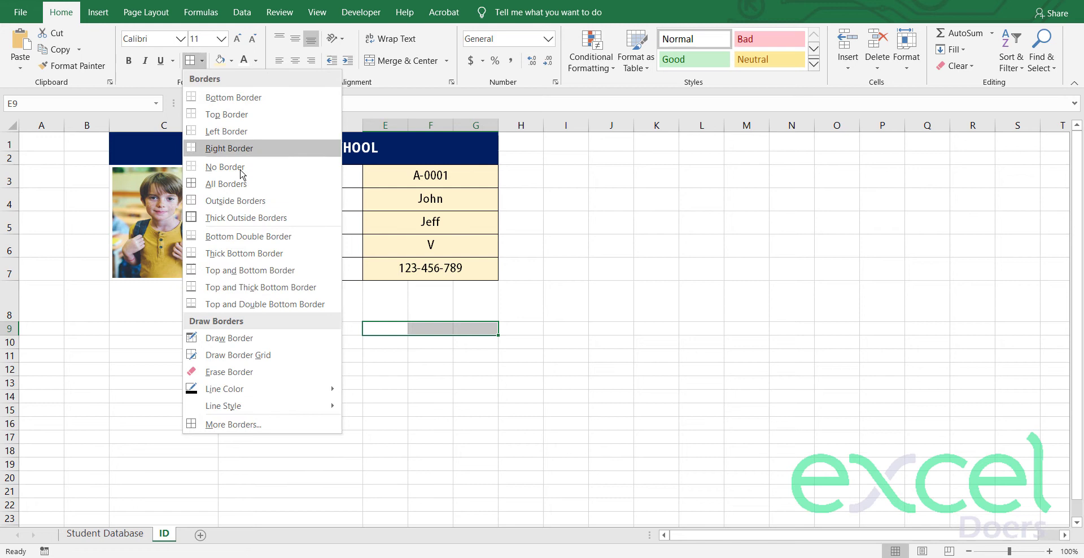
click(225, 115)
key(Down)
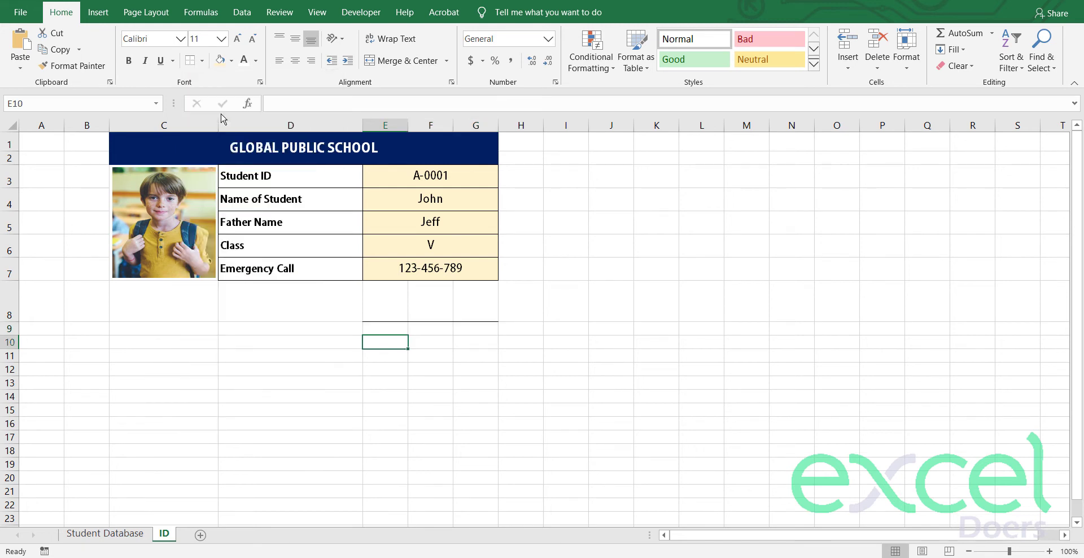
key(Up)
key(shift+Right)
key(shift+Right)
Step: Merge E9:G9 and enter a bold 'Signature' caption
click(417, 62)
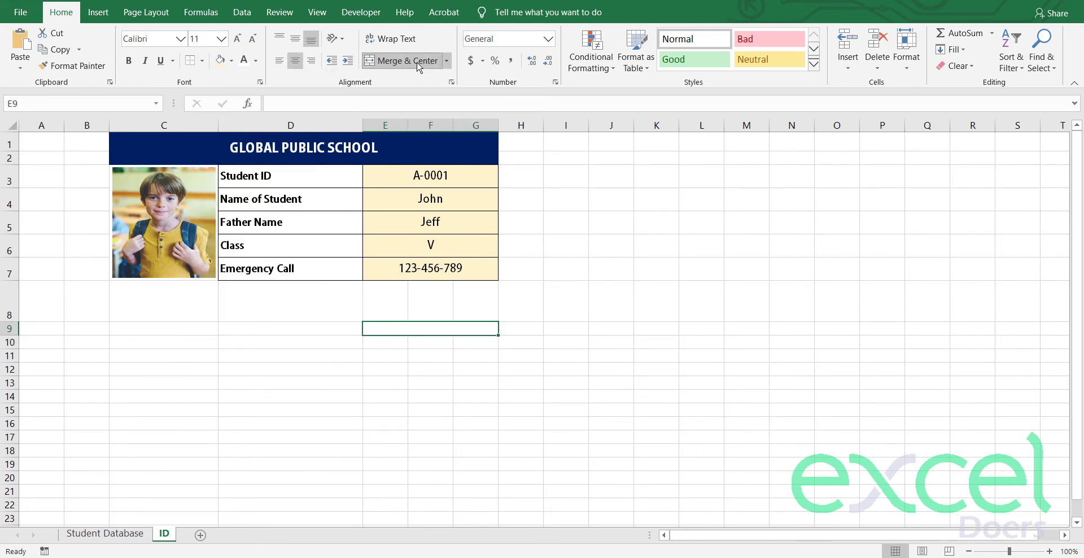
text(Signature)
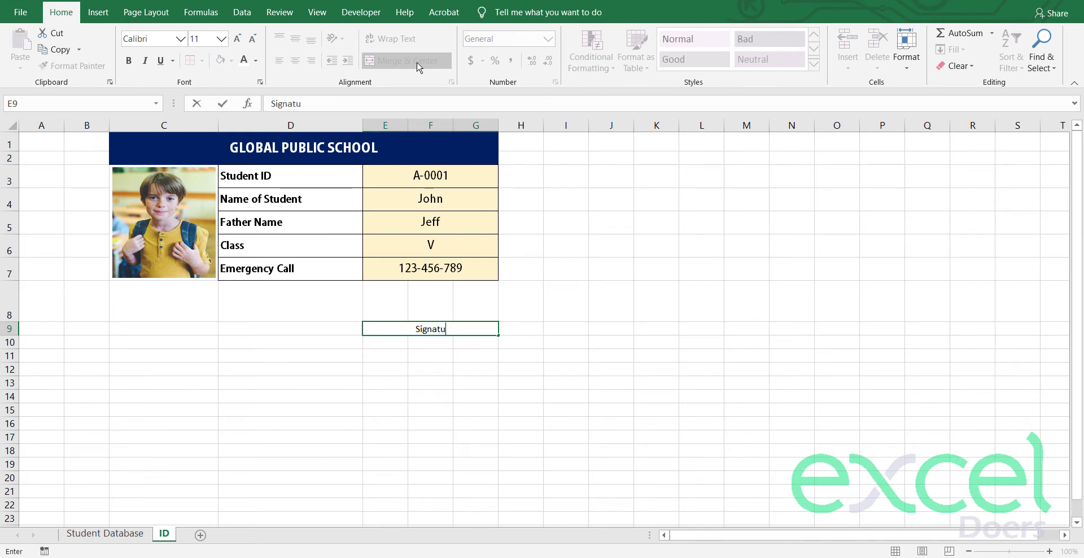
key(Return)
key(Up)
click(129, 60)
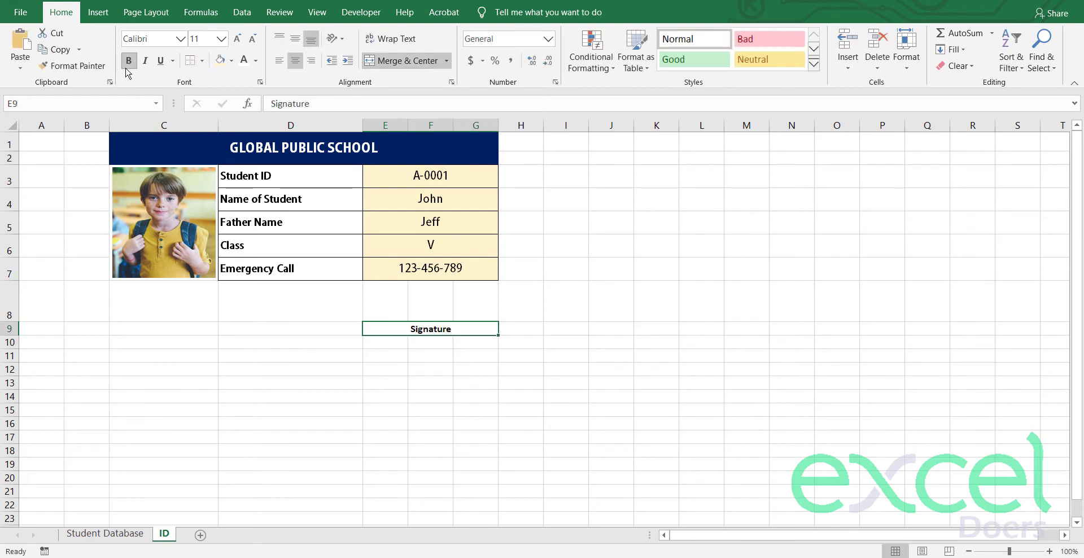
key(Up)
key(Down)
key(Up)
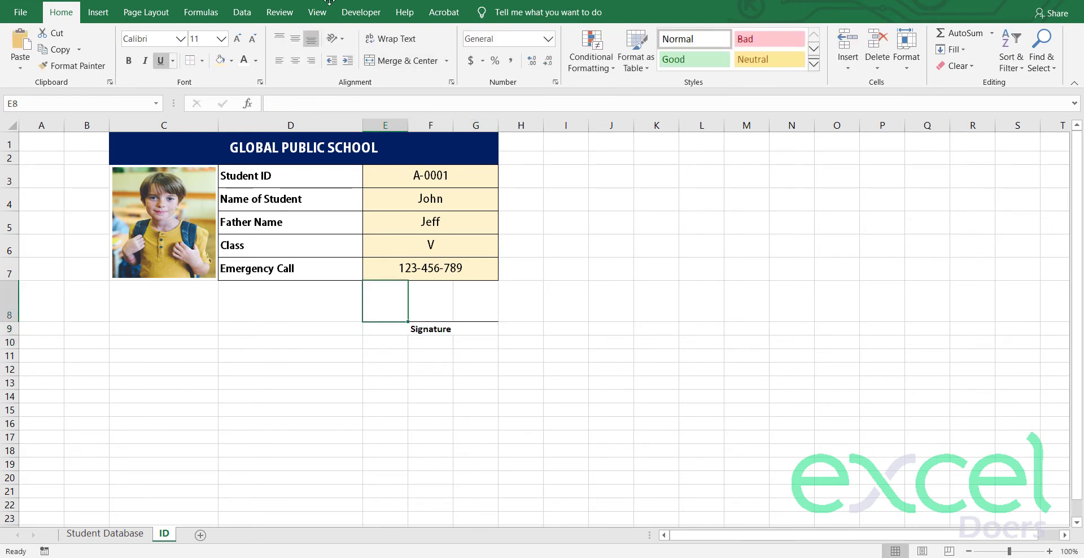
Step: Hide the sheet's gridlines
click(317, 13)
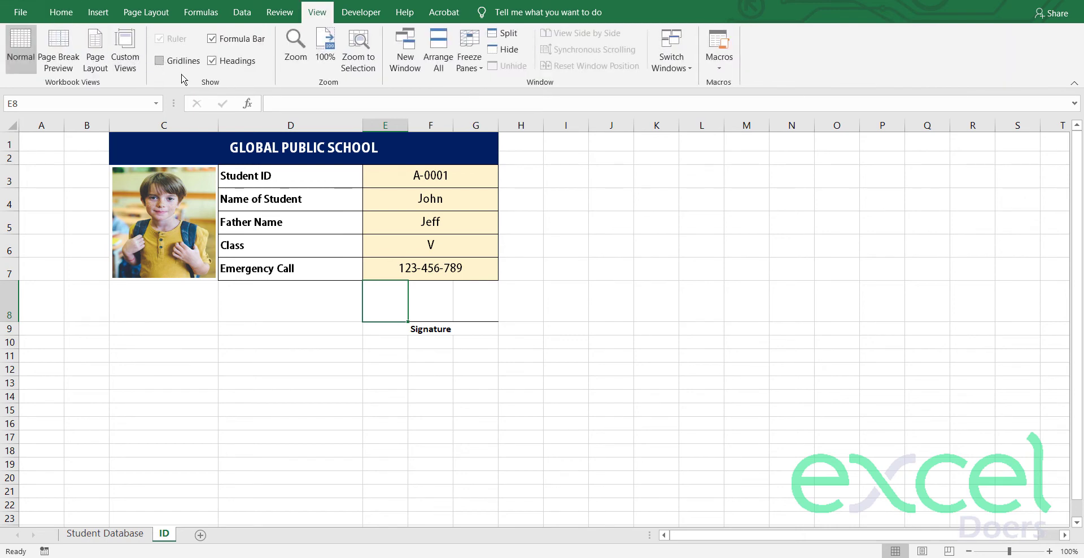
click(159, 60)
click(320, 305)
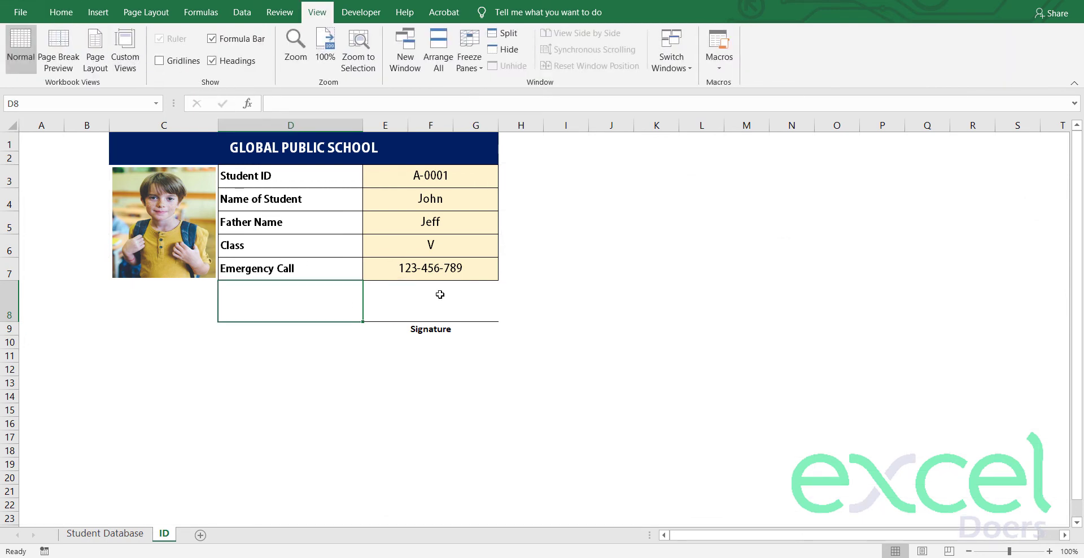
click(440, 295)
Step: Insert the Signature image onto the line above the caption, about 0.48 by 1.78 inches
click(113, 14)
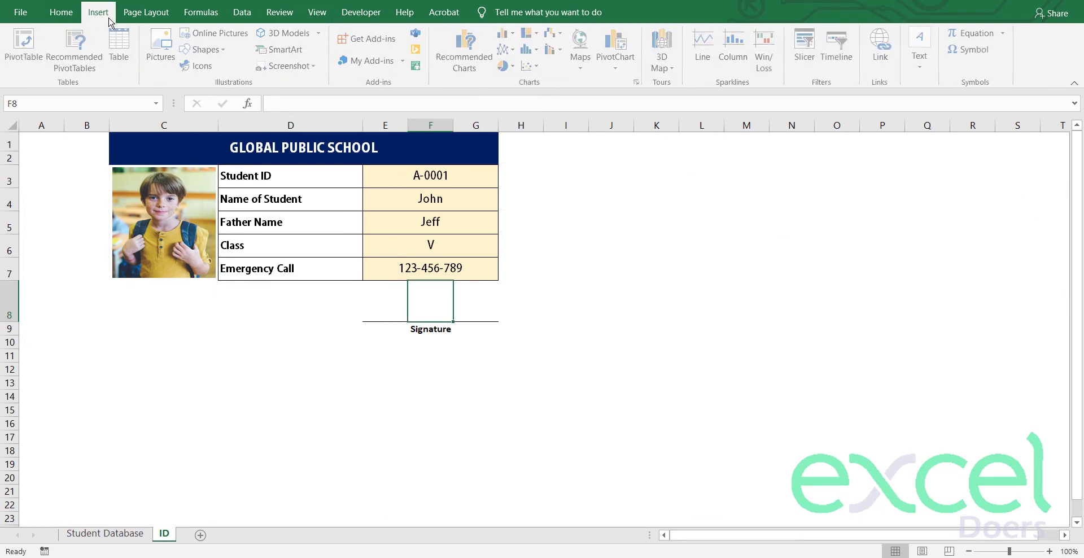
click(169, 46)
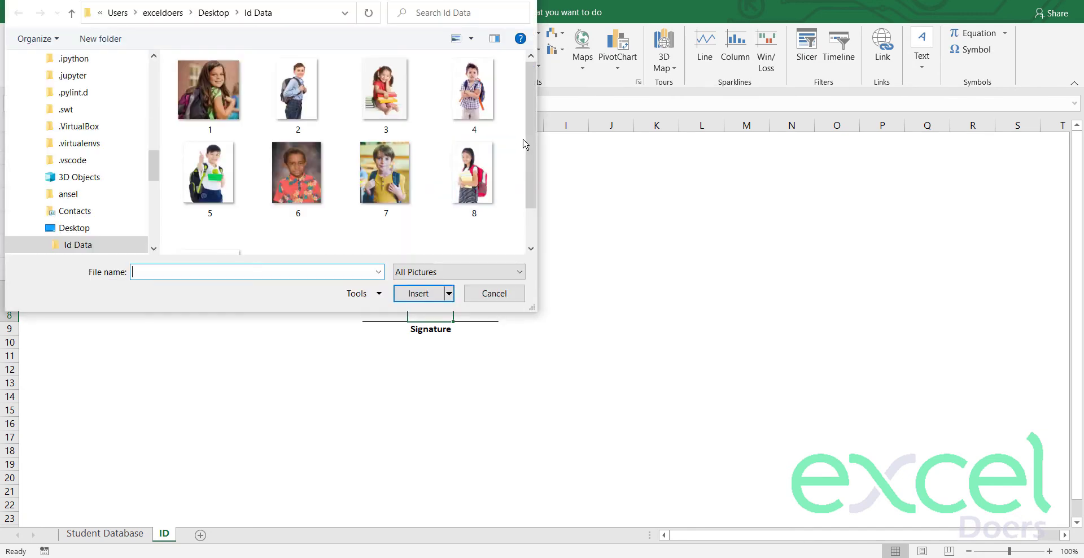
scroll(525, 141, down, 1)
double_click(228, 230)
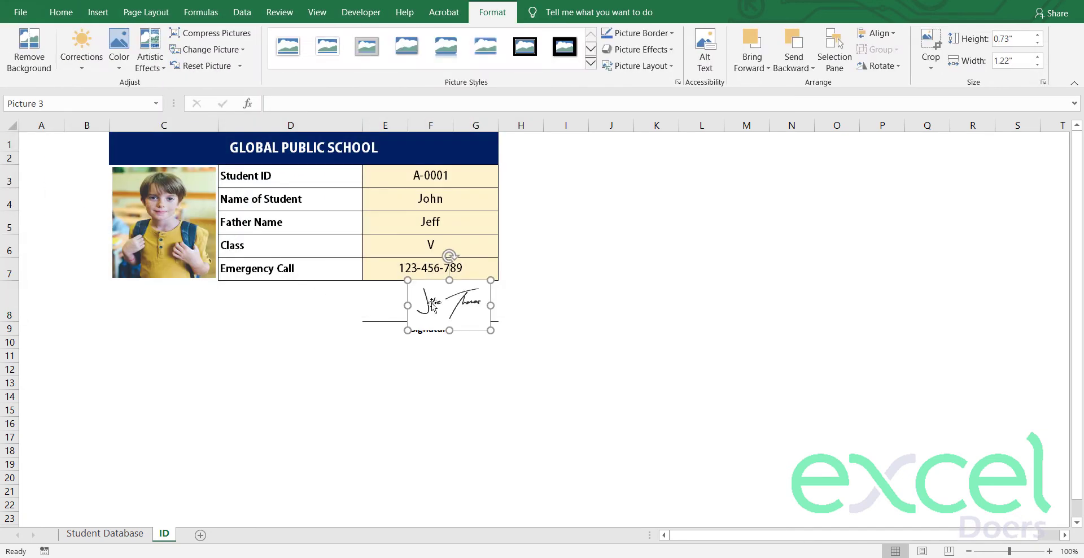
mouse_move(474, 306)
mouse_down()
mouse_move(420, 314)
mouse_move(489, 303)
mouse_up()
drag(432, 286, 431, 284)
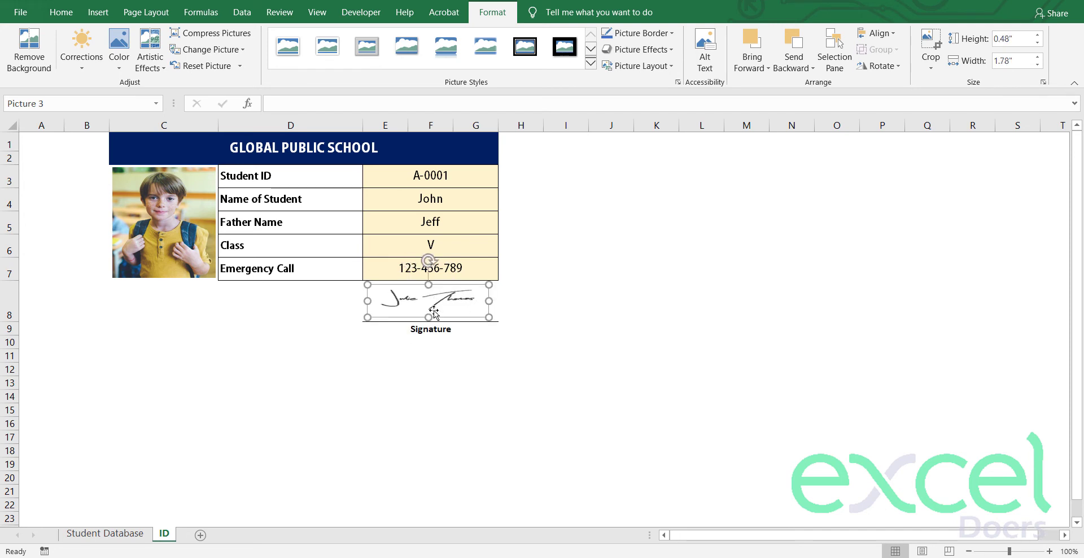
click(430, 396)
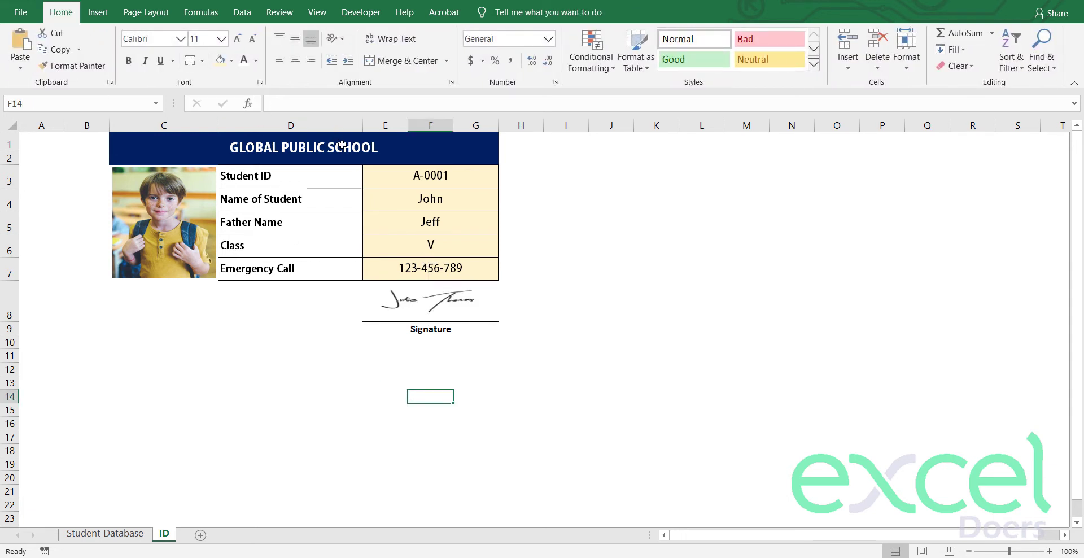
Step: Put an outline border around the whole card
drag(342, 145, 375, 331)
click(202, 61)
click(221, 221)
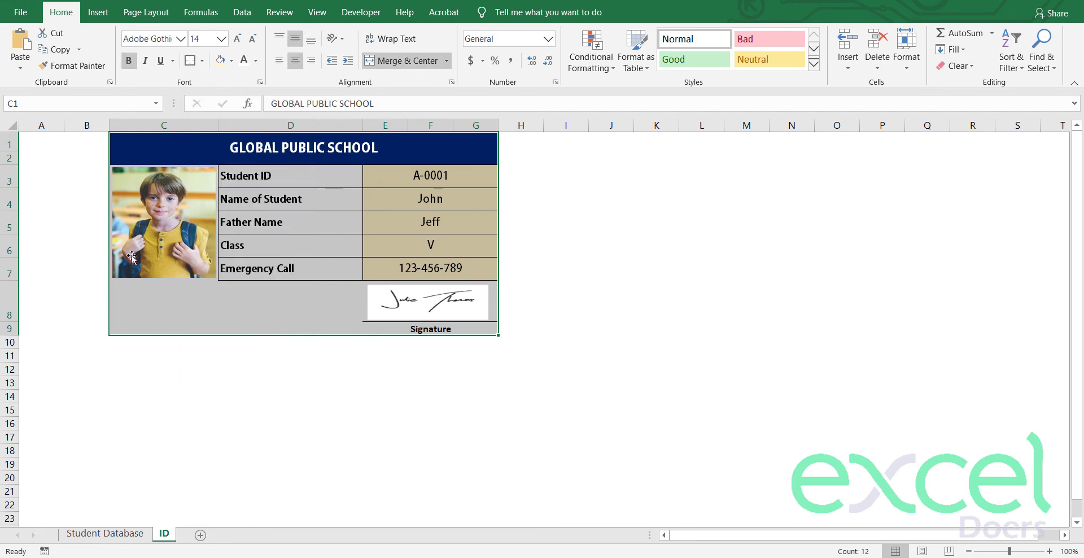
click(93, 301)
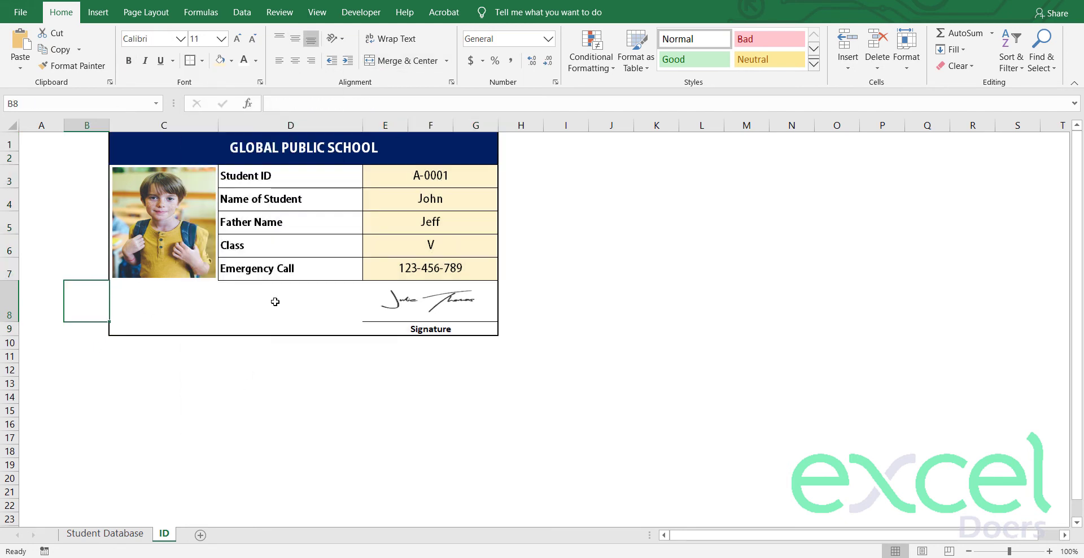
Step: Merge C8:D9 and enter the two-line Global Public School ownership note with a contact phone number
drag(275, 302, 182, 329)
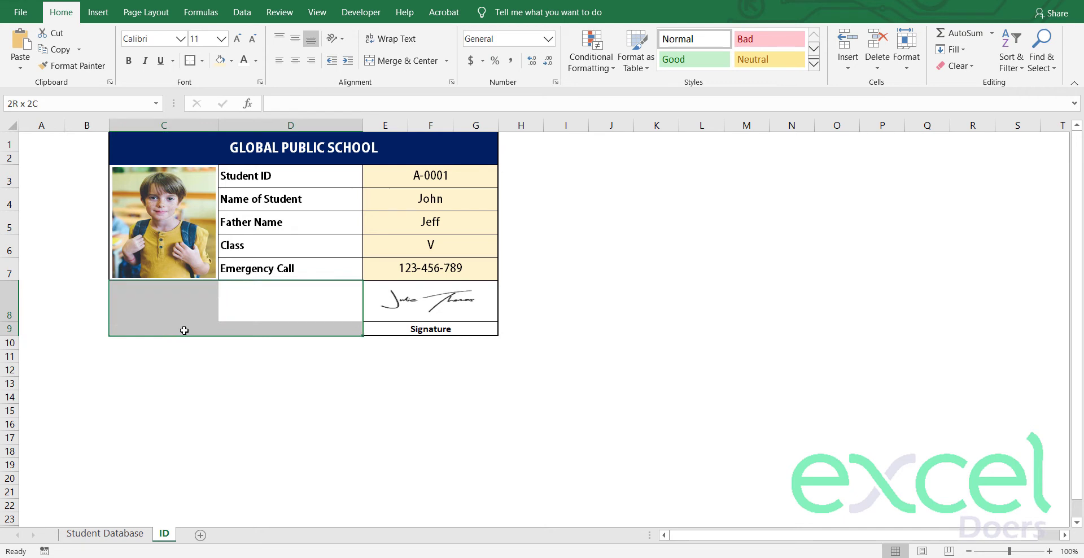
click(420, 66)
double_click(203, 322)
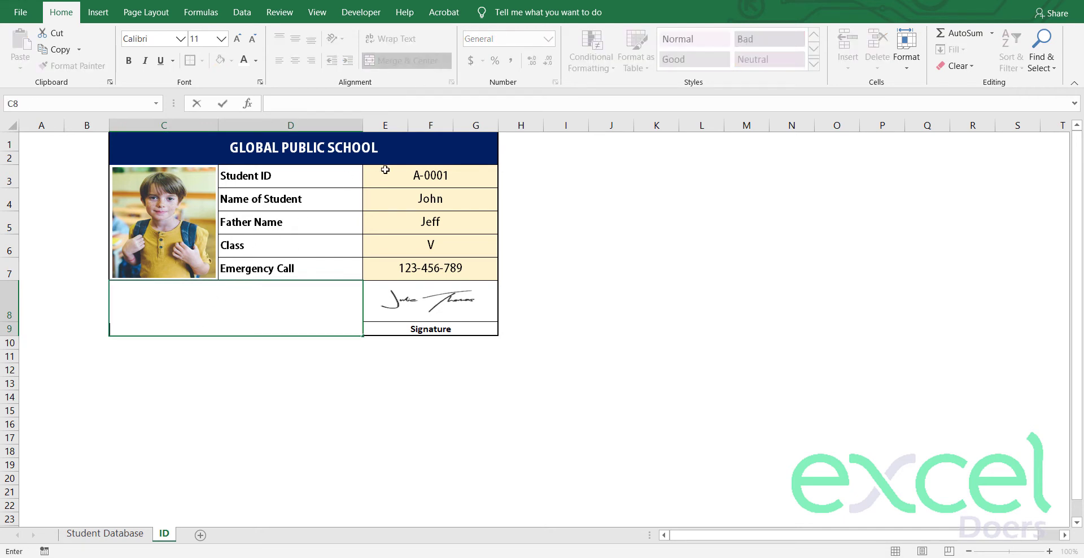
key(Escape)
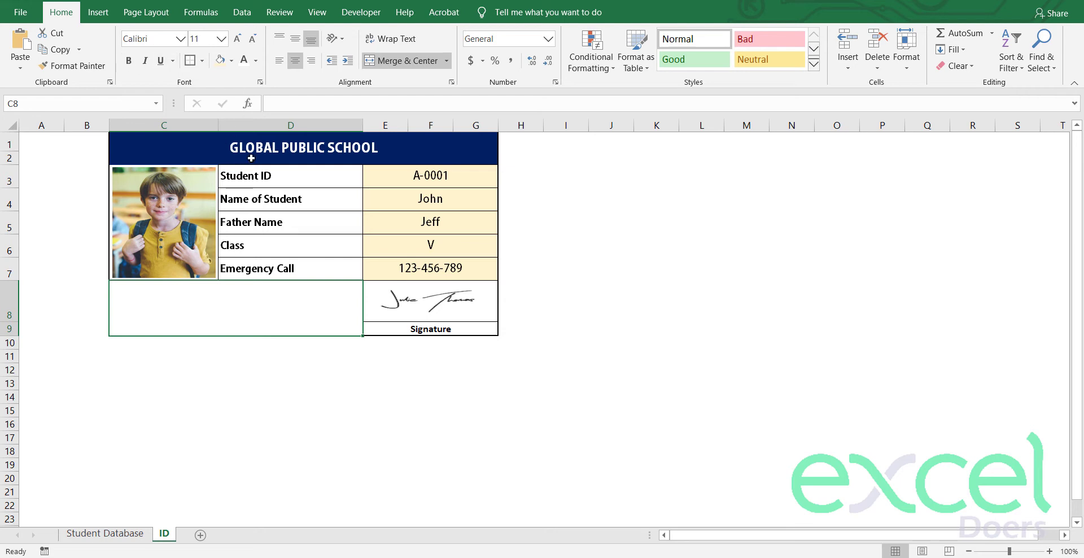
text(*)
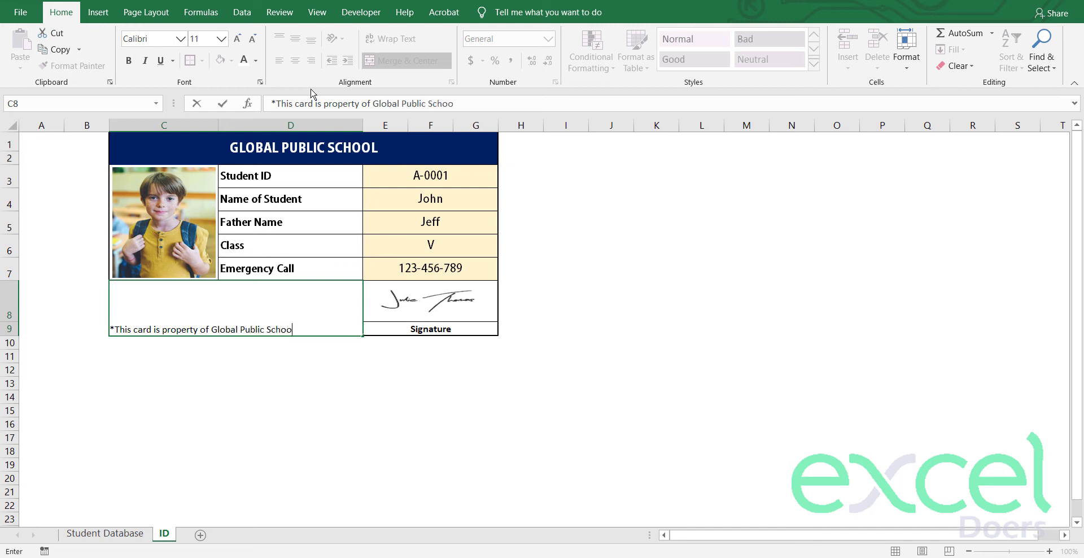
key(alt+Return)
text(I)
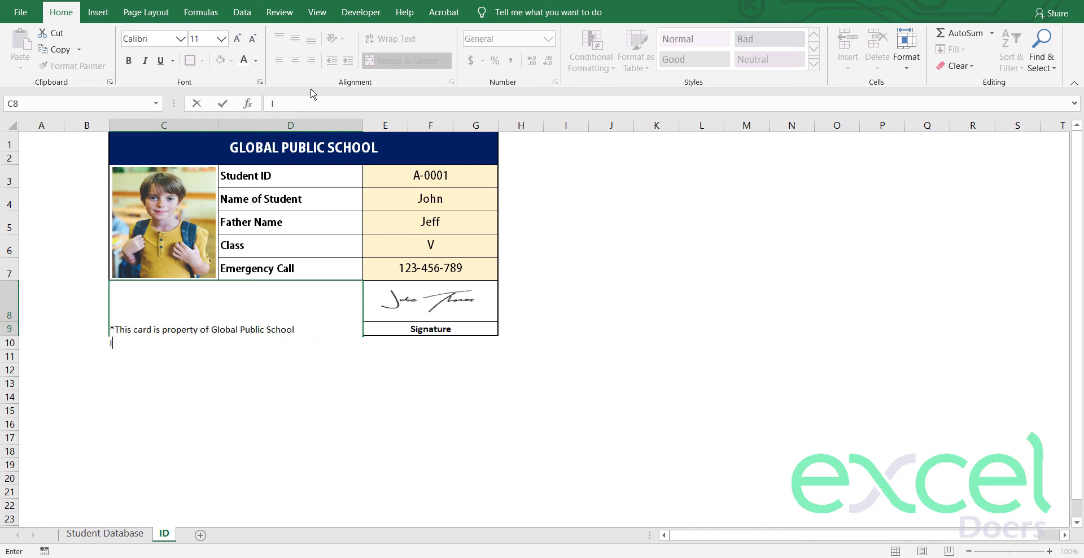
text(f you found it. Please)
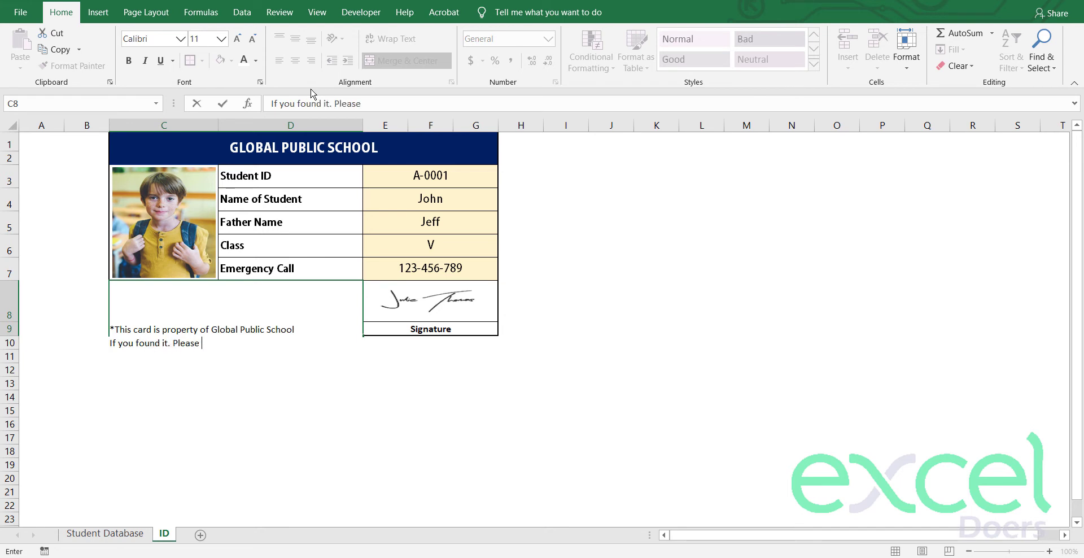
text( sen)
key(BackSpace)
key(BackSpace)
text(re)
text(call)
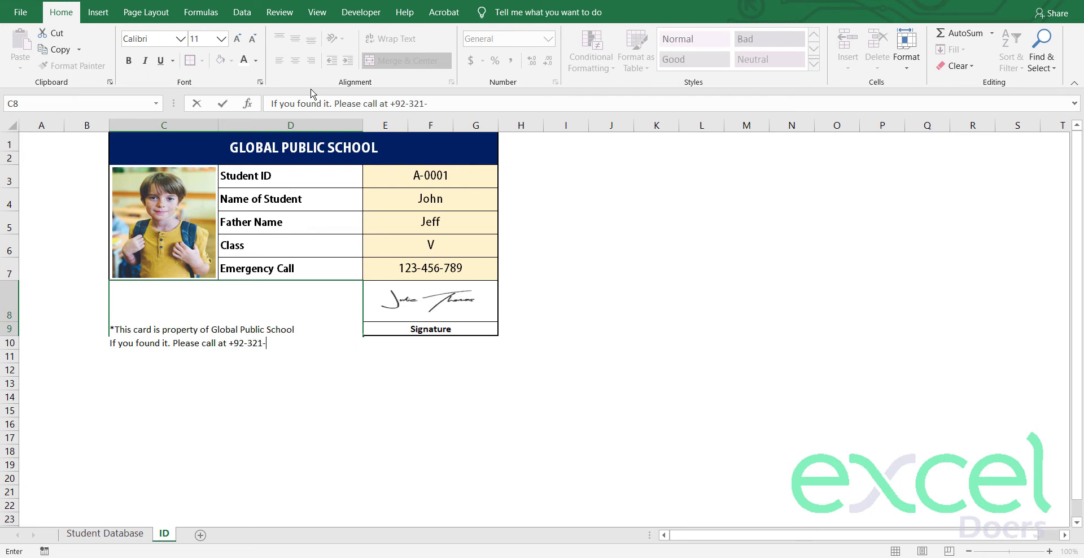
key(Return)
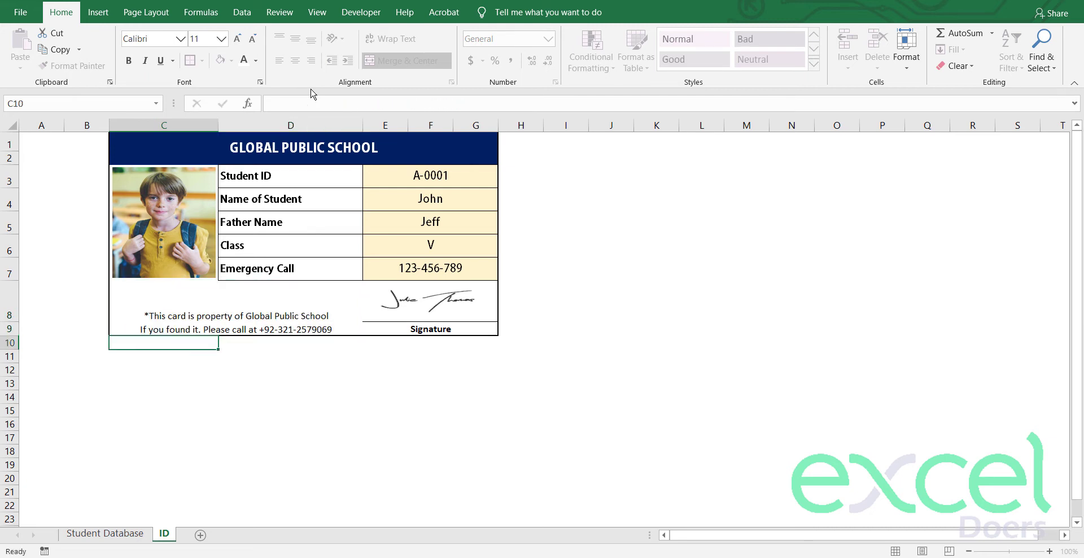
key(Up)
Step: Make the footer note bold italic, middle-aligned and left-aligned
click(295, 39)
click(279, 61)
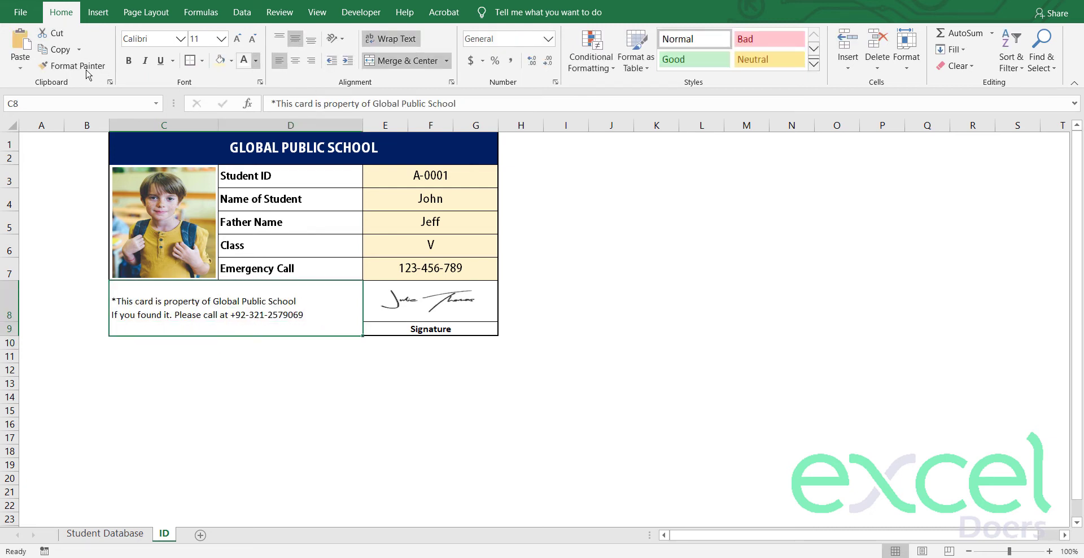
click(139, 62)
click(135, 61)
click(164, 356)
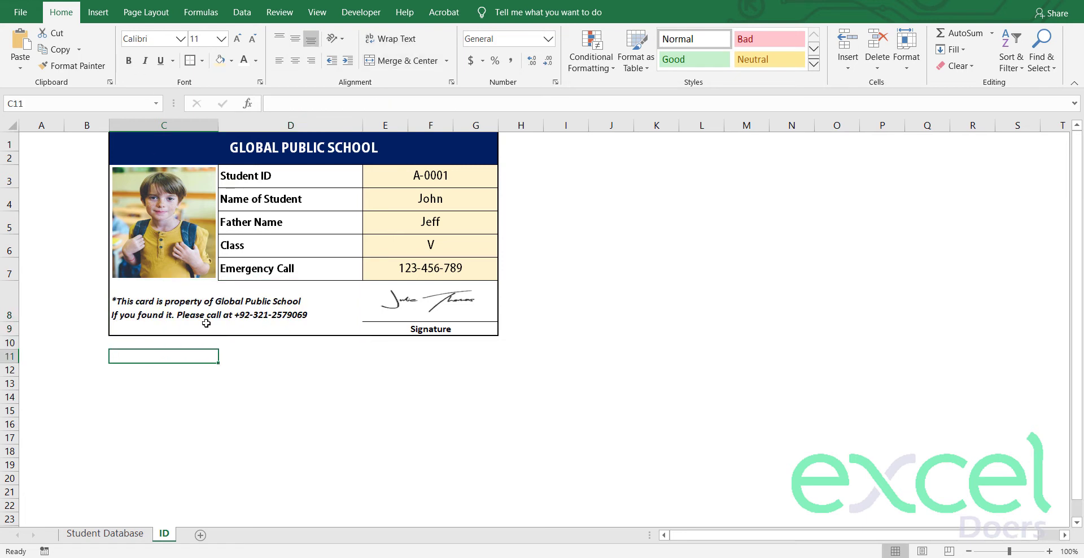
click(220, 326)
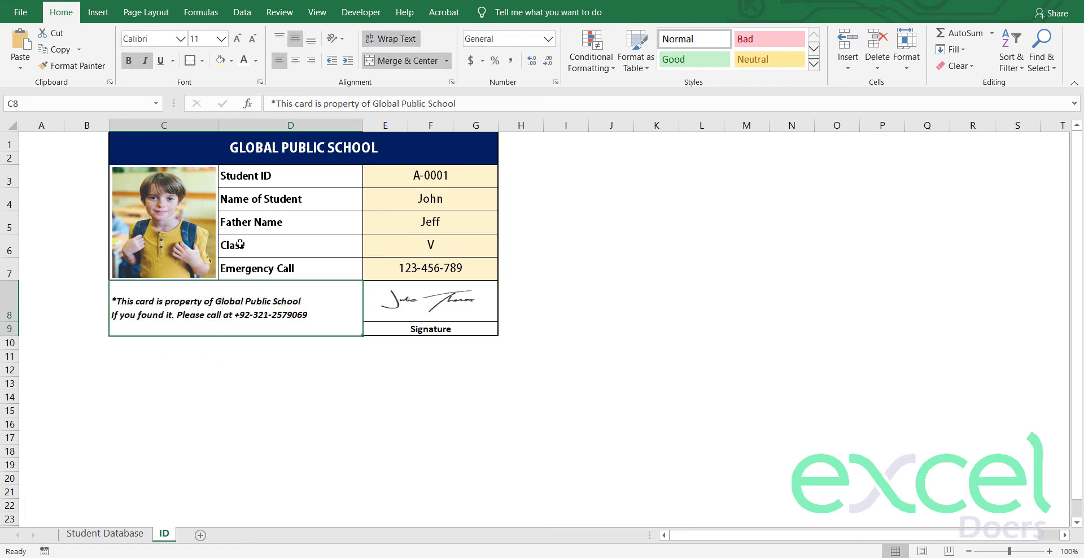
click(94, 395)
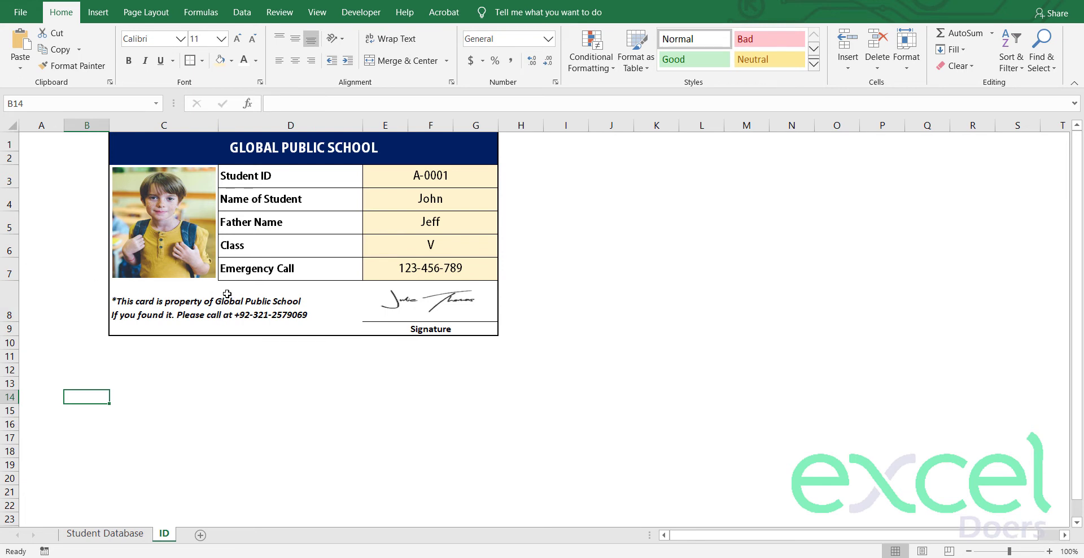
click(161, 305)
click(82, 355)
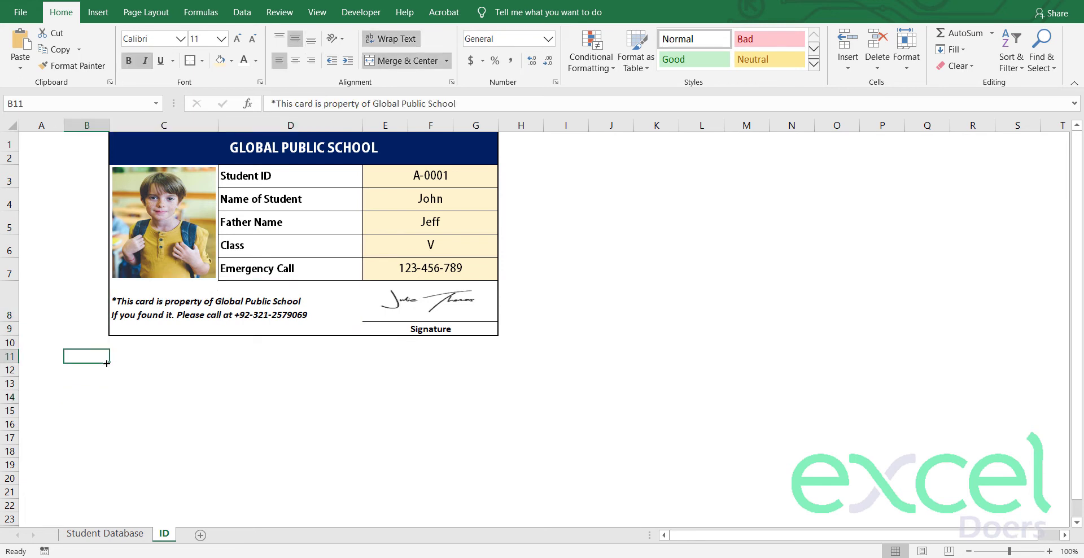
click(203, 316)
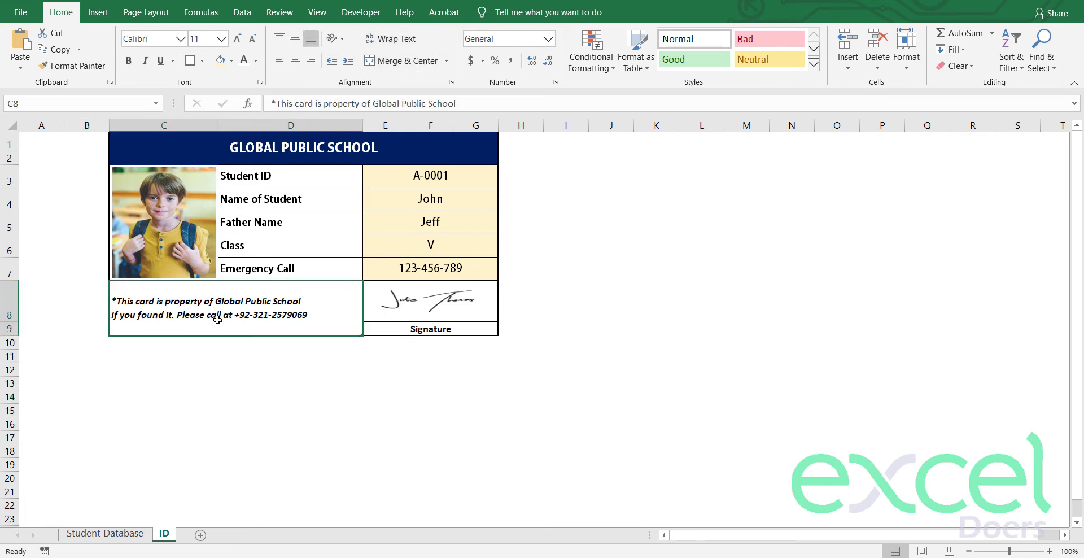
Step: Give the footer cell All Borders and the whole card a Thick Outside Border
click(202, 61)
click(226, 183)
drag(224, 148, 224, 300)
click(201, 61)
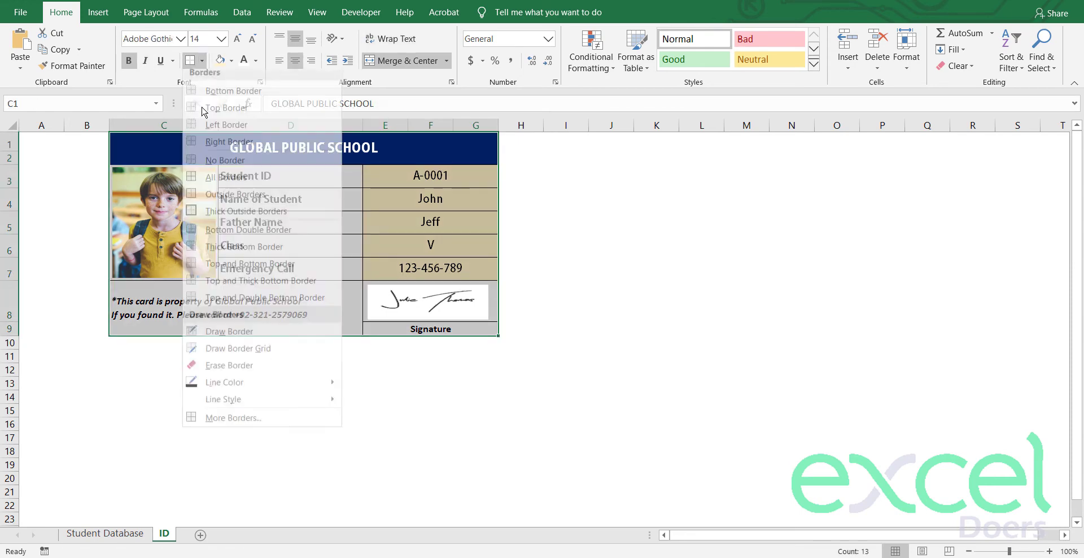
click(204, 217)
click(113, 353)
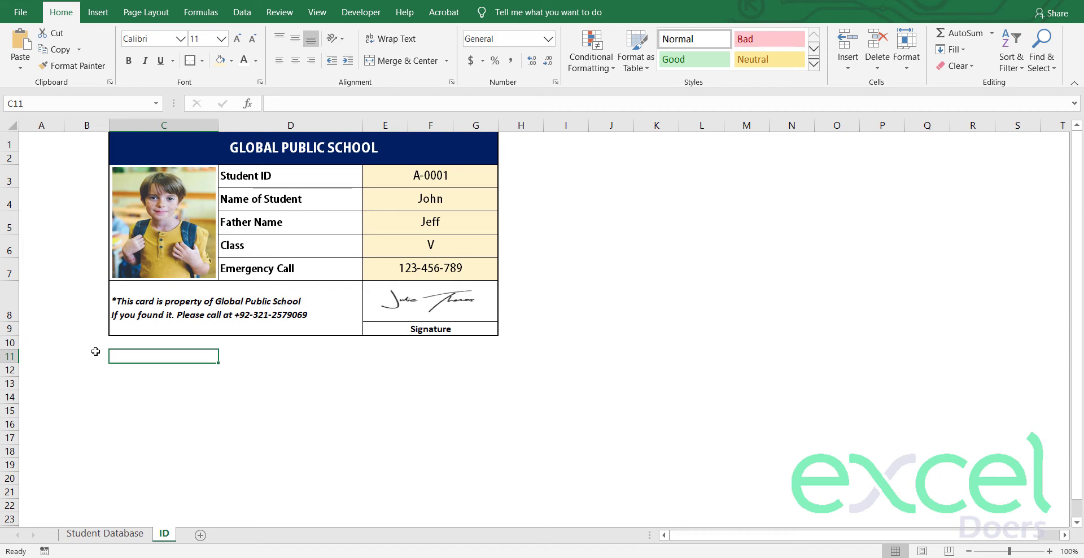
Step: Check the Student Database records down to the last student ID, then return to the ID sheet
click(429, 175)
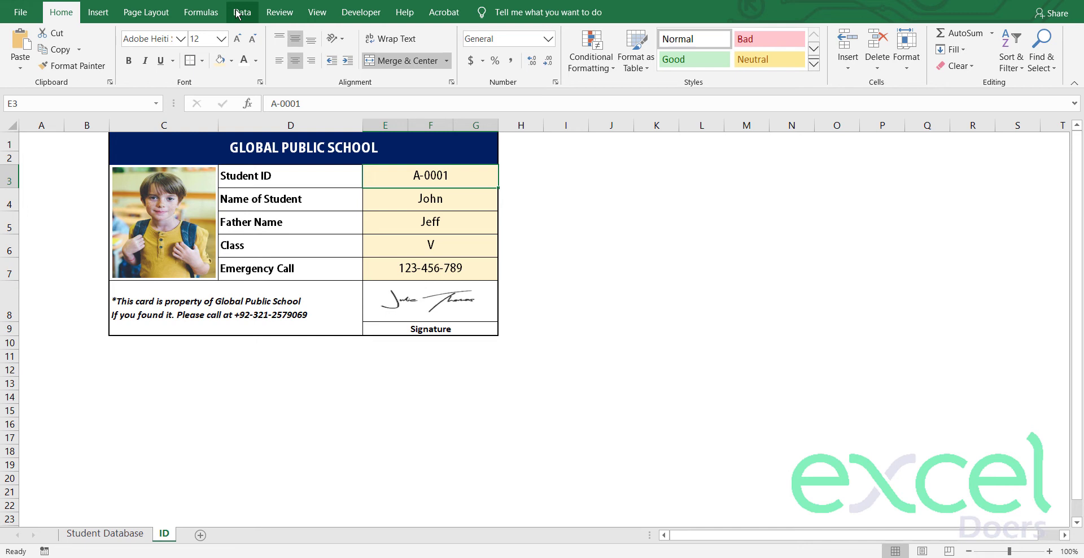
click(93, 181)
click(699, 143)
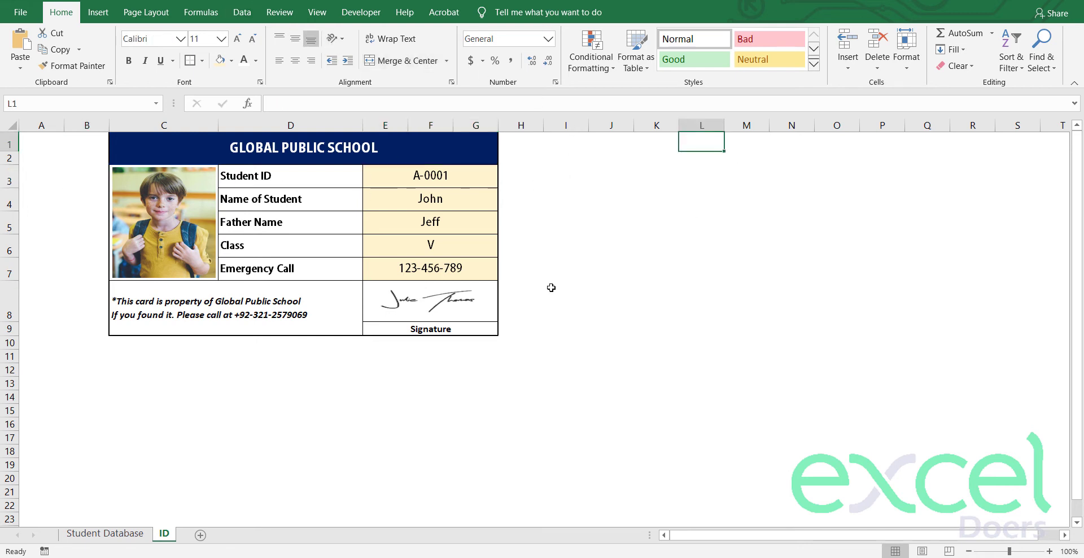
click(105, 534)
click(151, 205)
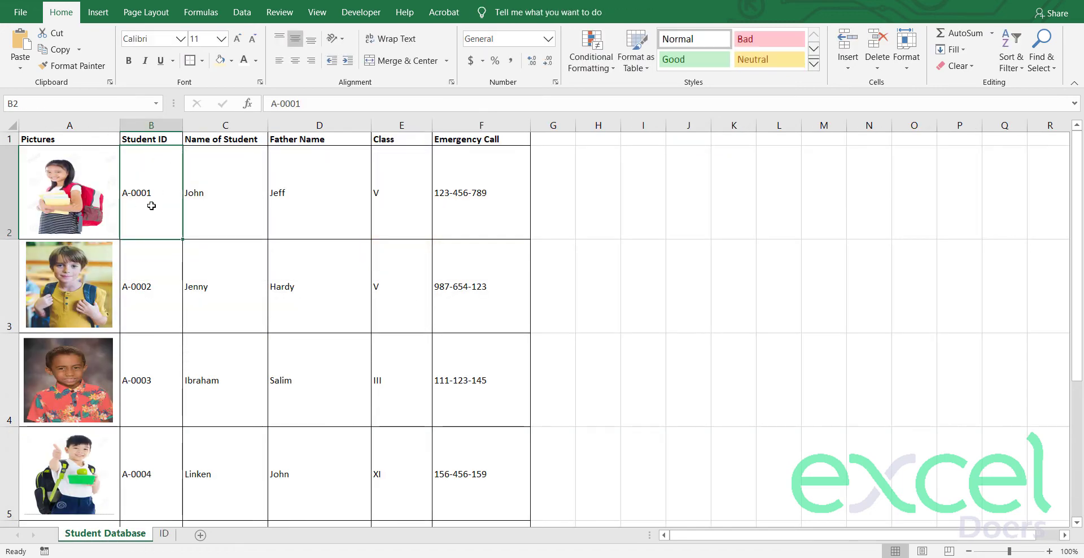
key(ctrl+Down)
scroll(155, 302, up, 2)
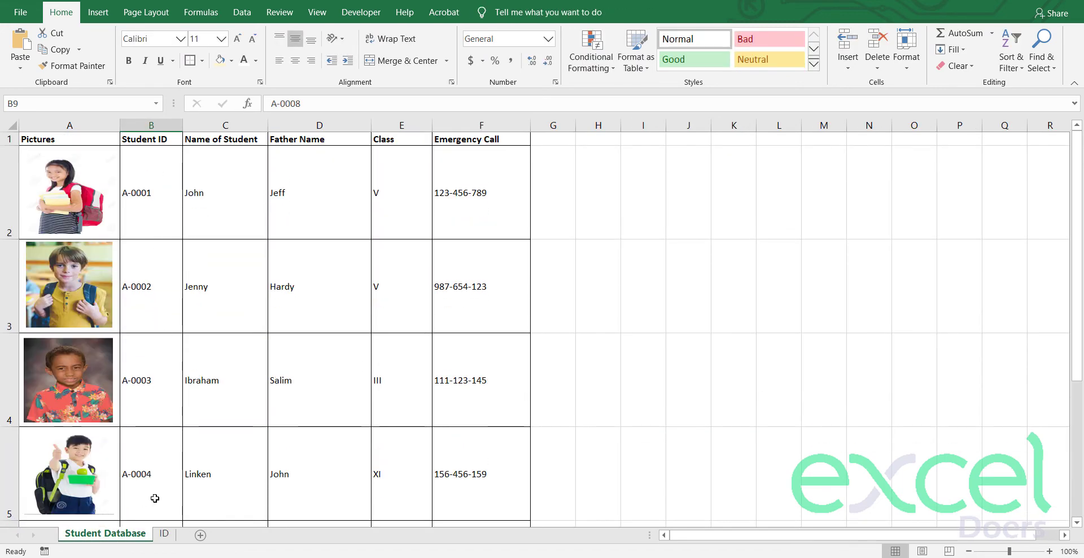
click(164, 534)
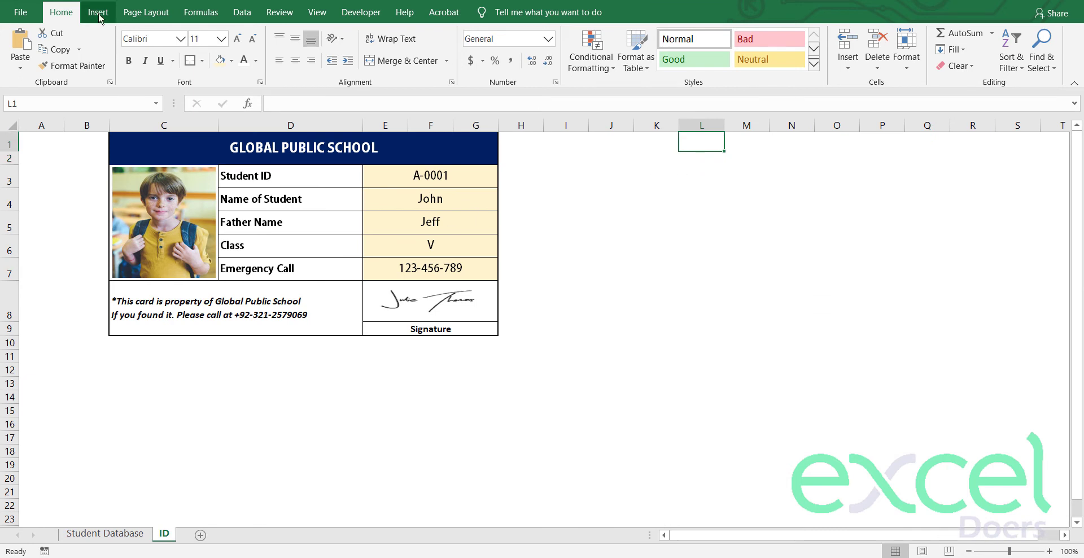
Step: Enable the Developer tab in the Customize Ribbon options
click(357, 14)
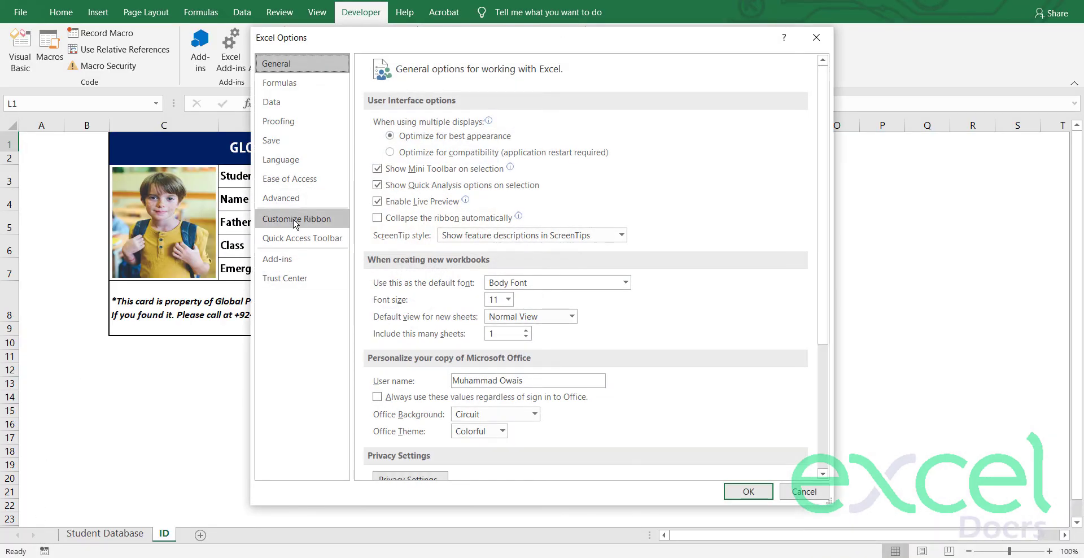
click(294, 222)
click(637, 281)
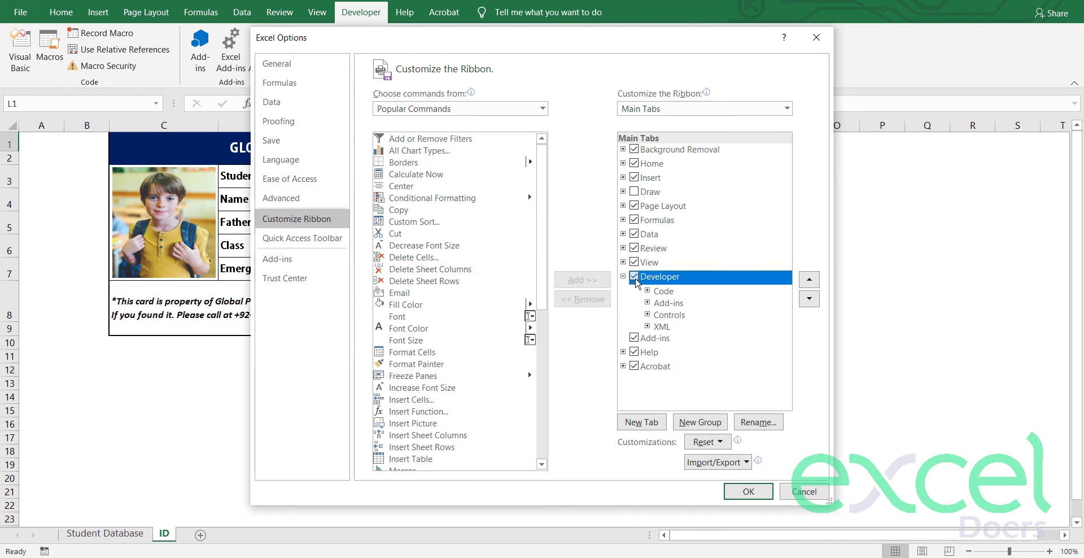
click(634, 277)
click(748, 491)
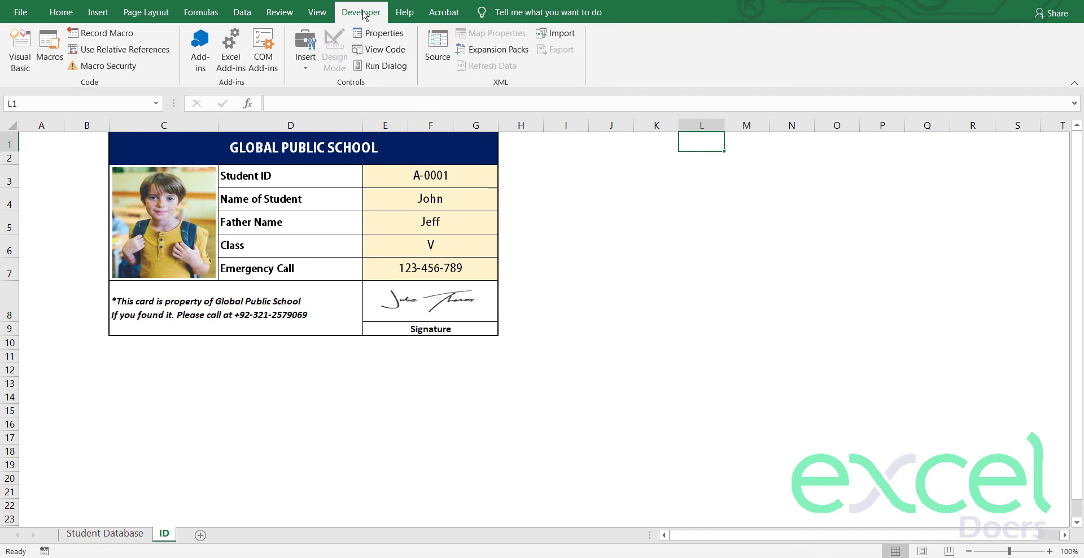
Step: Draw an ActiveX spin button beside the card's Student ID row
click(304, 71)
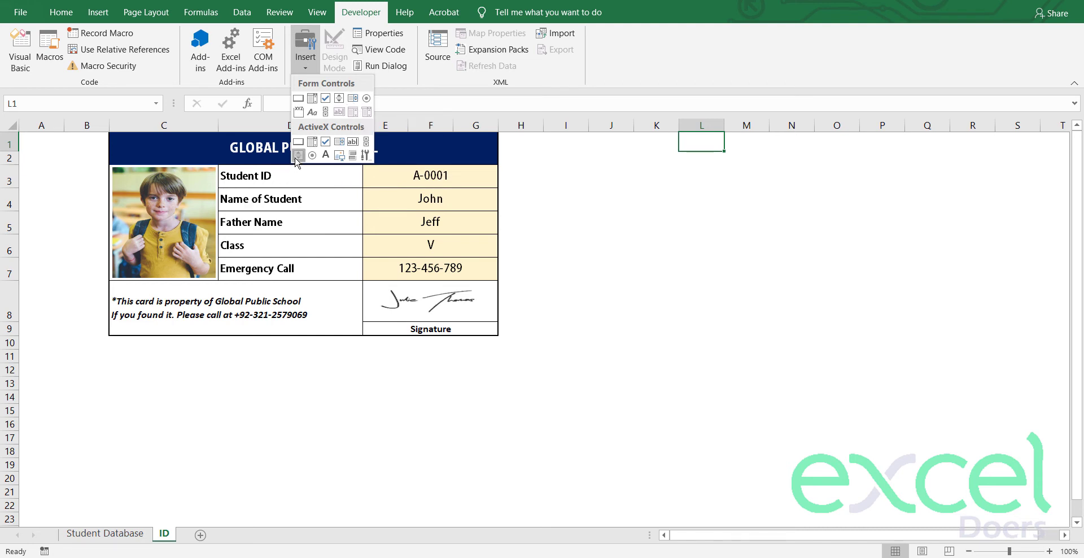
click(298, 155)
drag(505, 165, 534, 191)
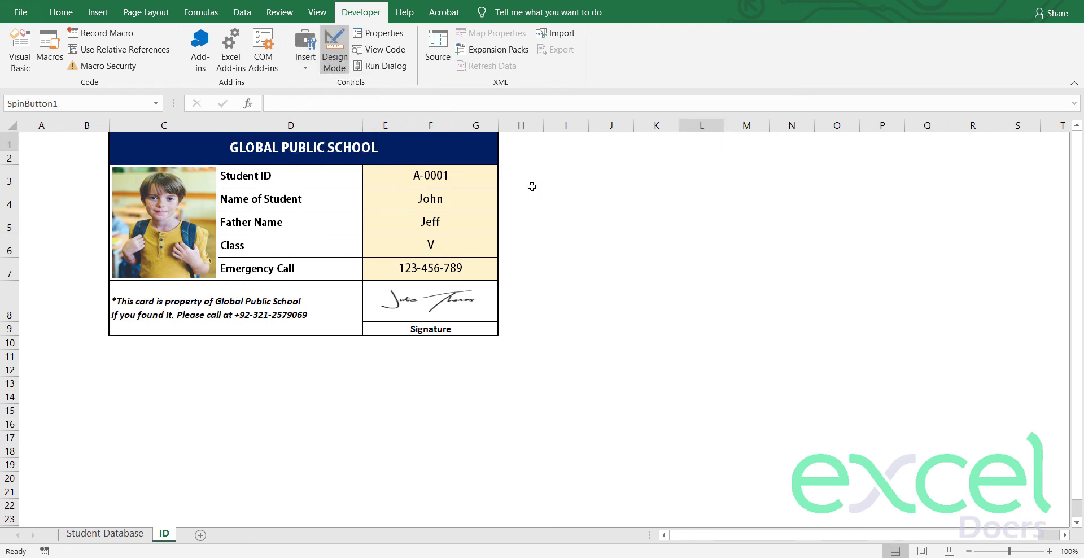
Step: Replace the spin button with a vertical form scroll bar beside the card
key(Delete)
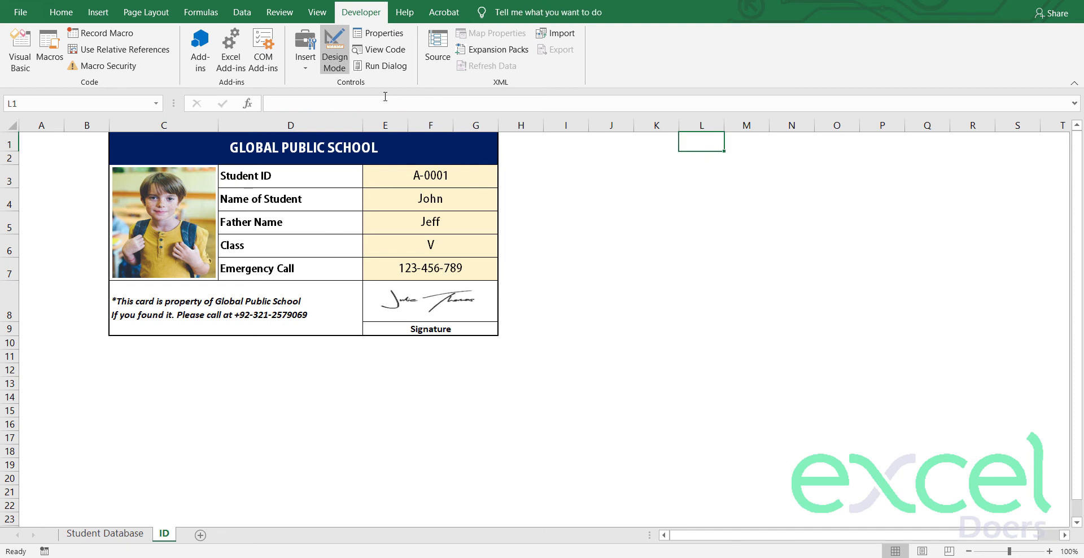
click(305, 71)
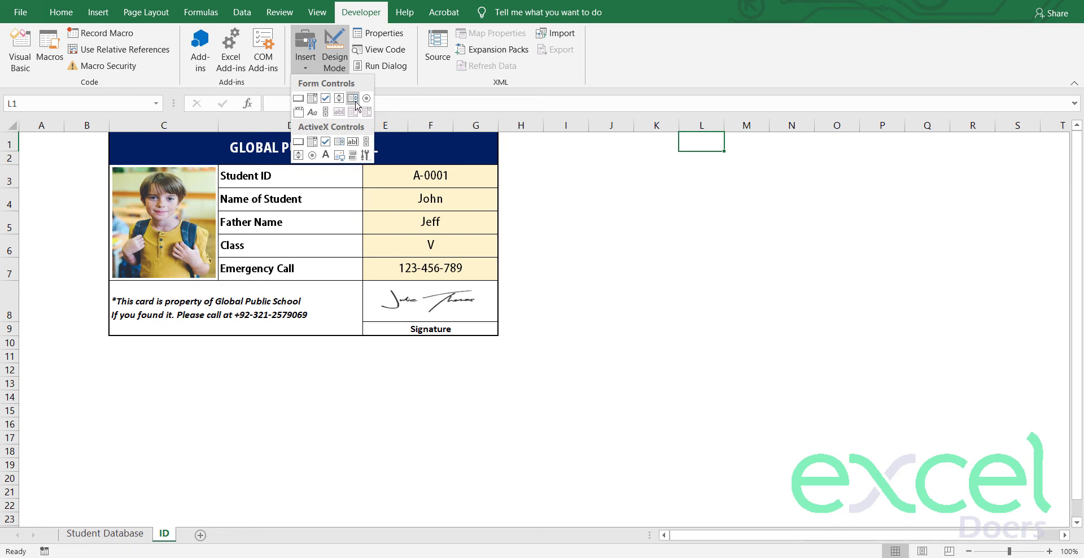
click(325, 111)
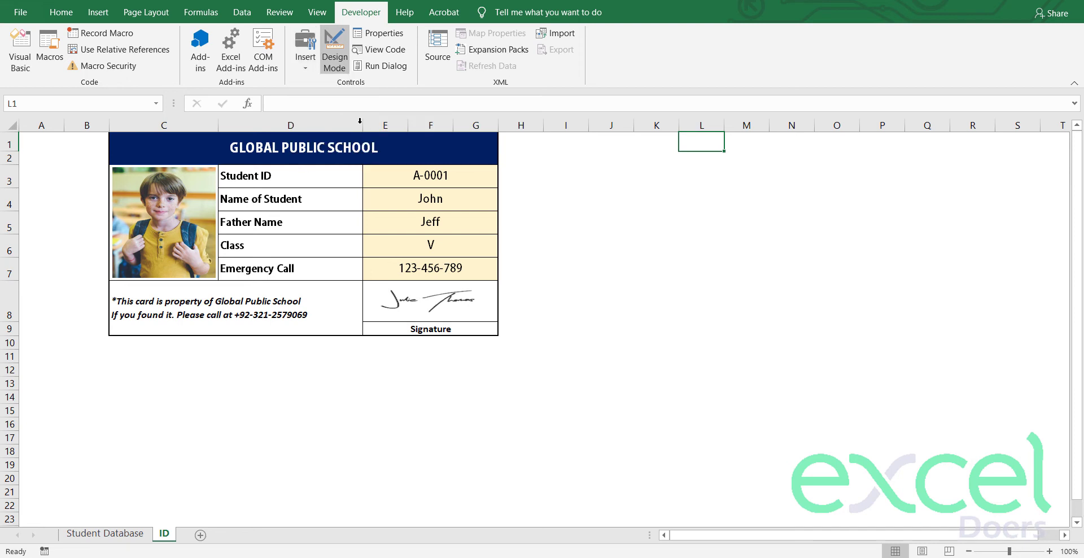
mouse_move(511, 180)
mouse_down()
mouse_move(525, 184)
mouse_move(517, 337)
mouse_up()
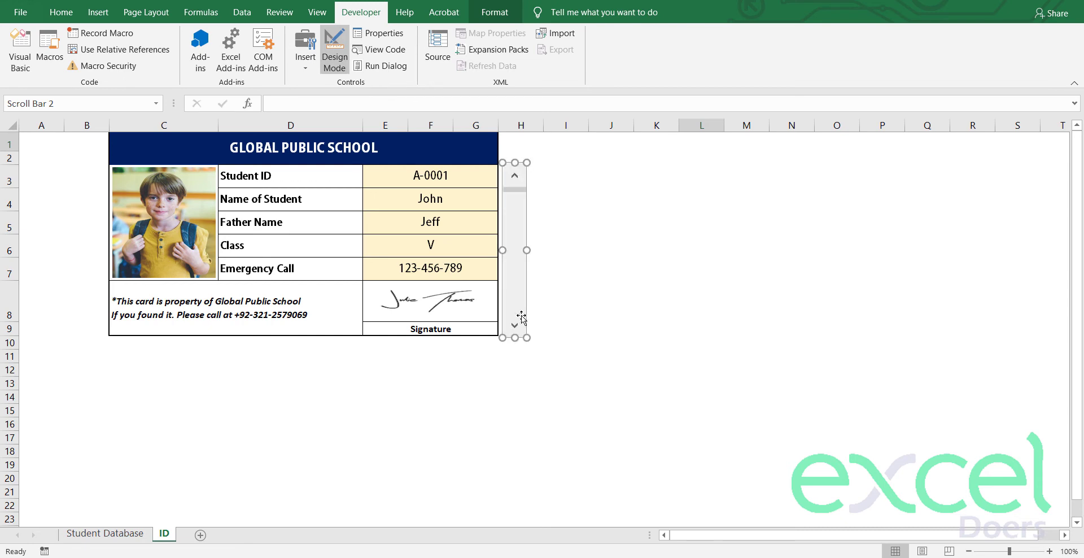
click(562, 241)
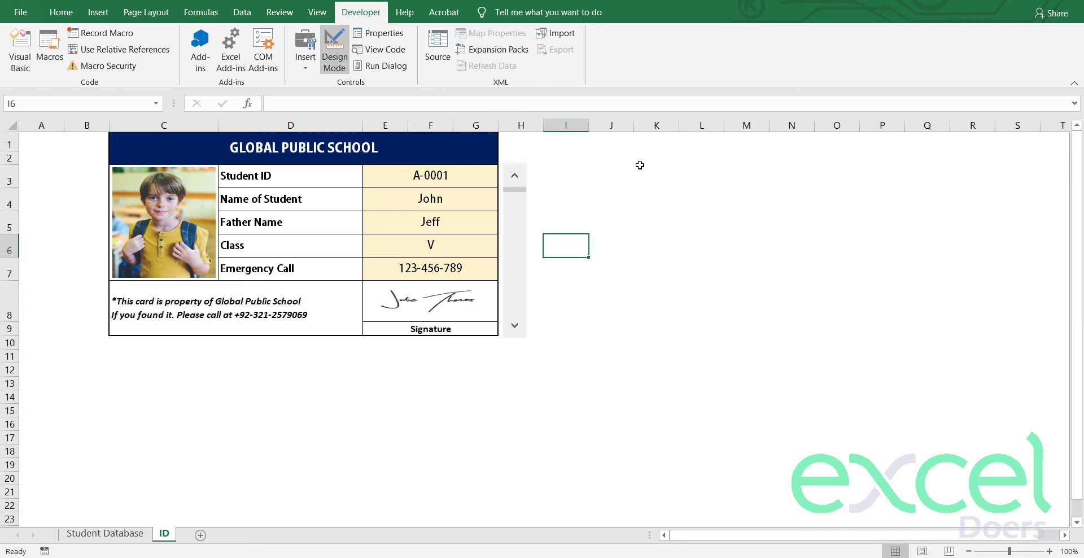
Step: Give the scroll bar a range of 1 to 8 and link it to cell L1
right_click(514, 209)
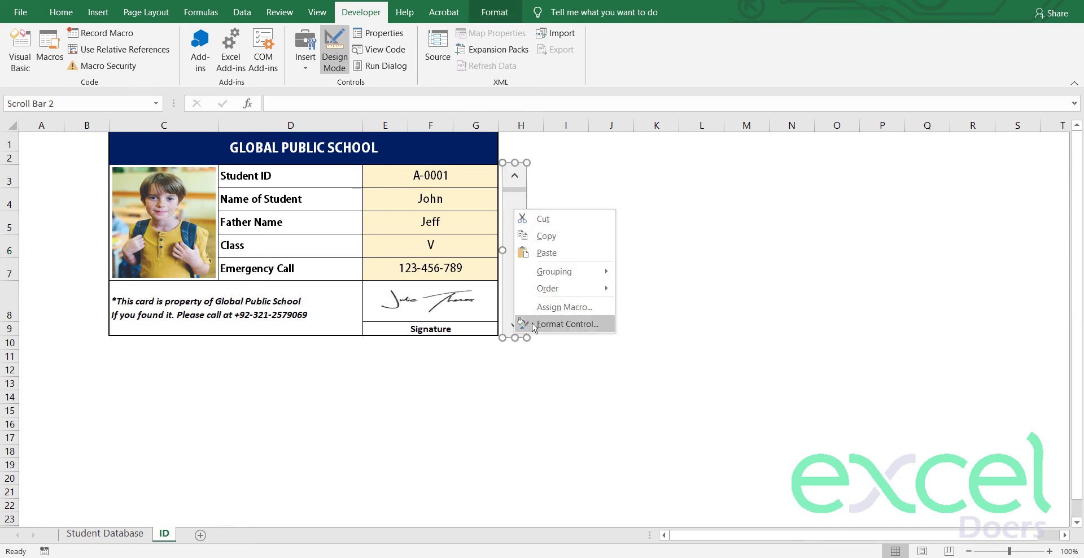
click(534, 325)
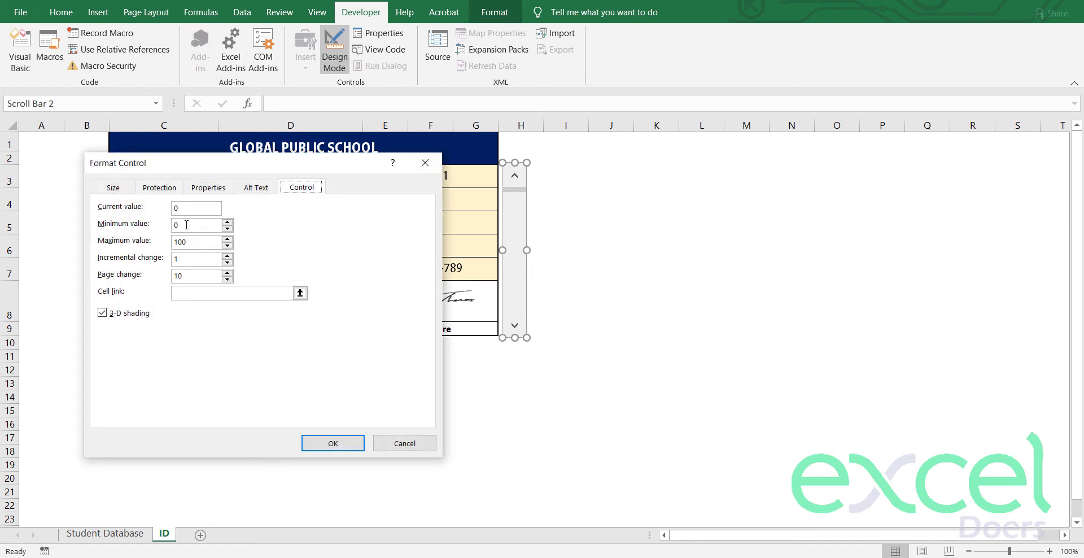
click(187, 224)
drag(190, 241, 156, 250)
text(8)
double_click(186, 225)
text(1)
click(203, 293)
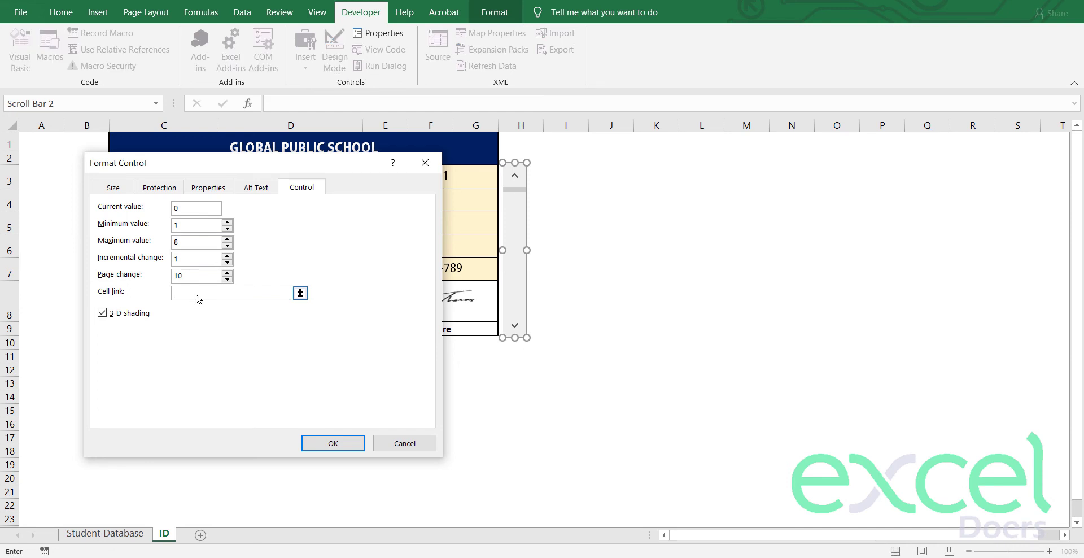
click(698, 144)
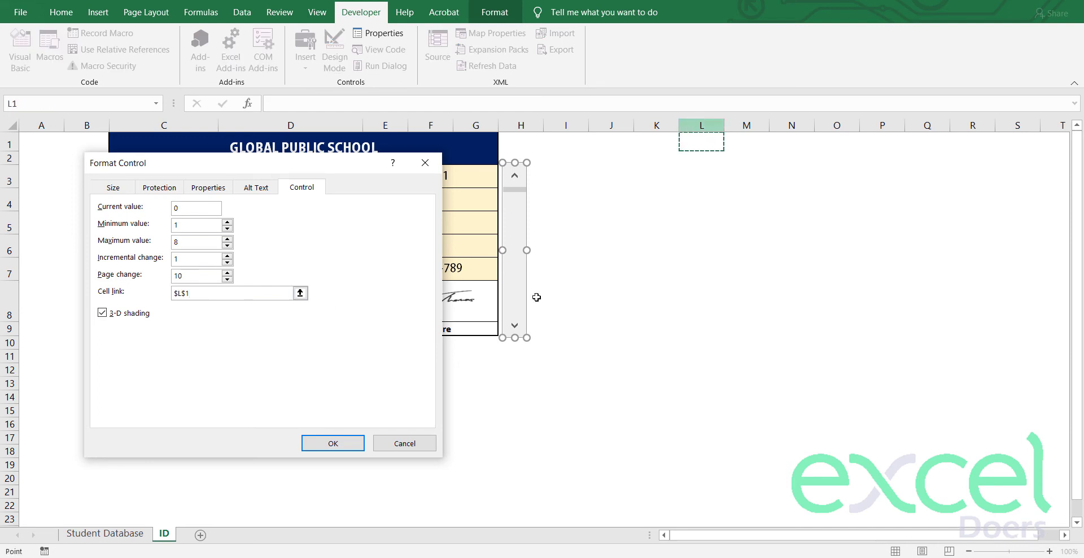
click(333, 443)
Step: Test the scroll bar, leave the student number at 2, and begin an INDEX formula in E3
click(567, 301)
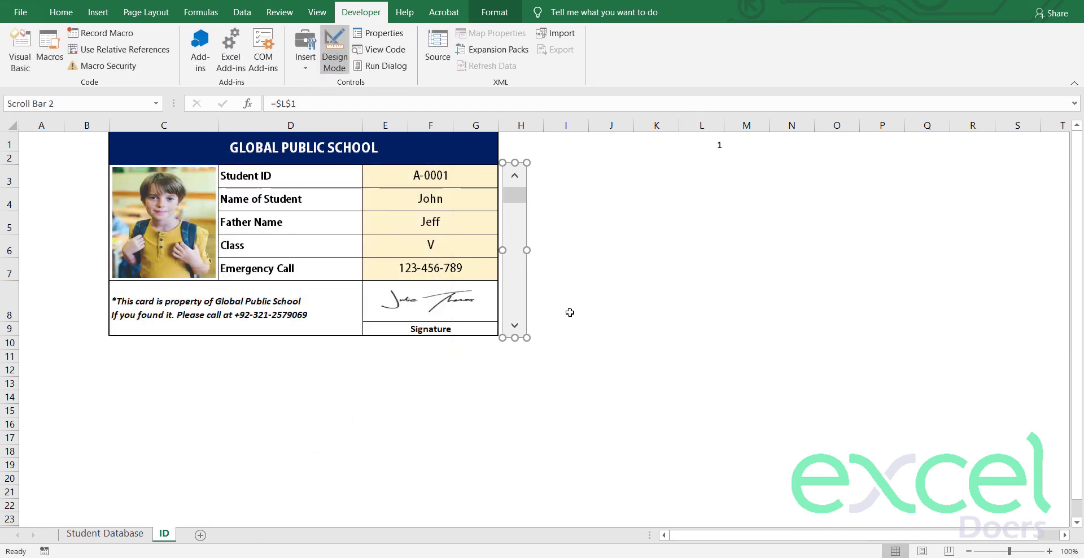
click(514, 327)
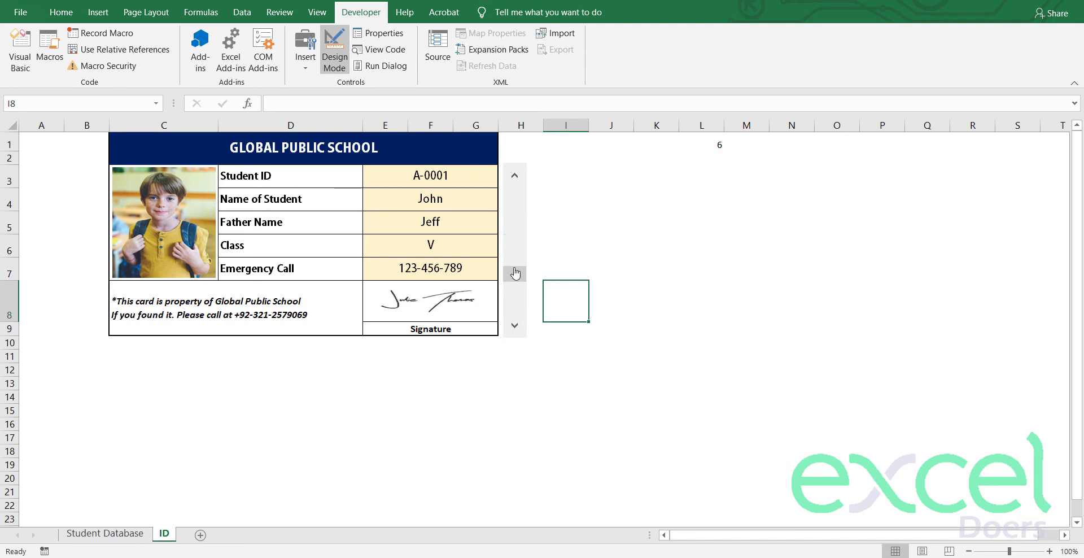
drag(514, 274, 515, 177)
click(710, 147)
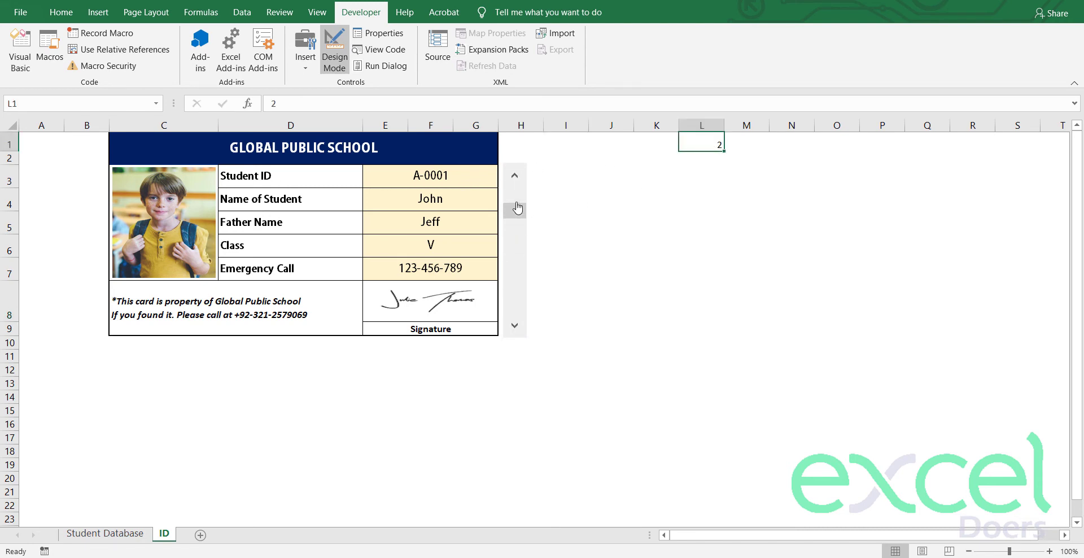
click(514, 328)
click(418, 178)
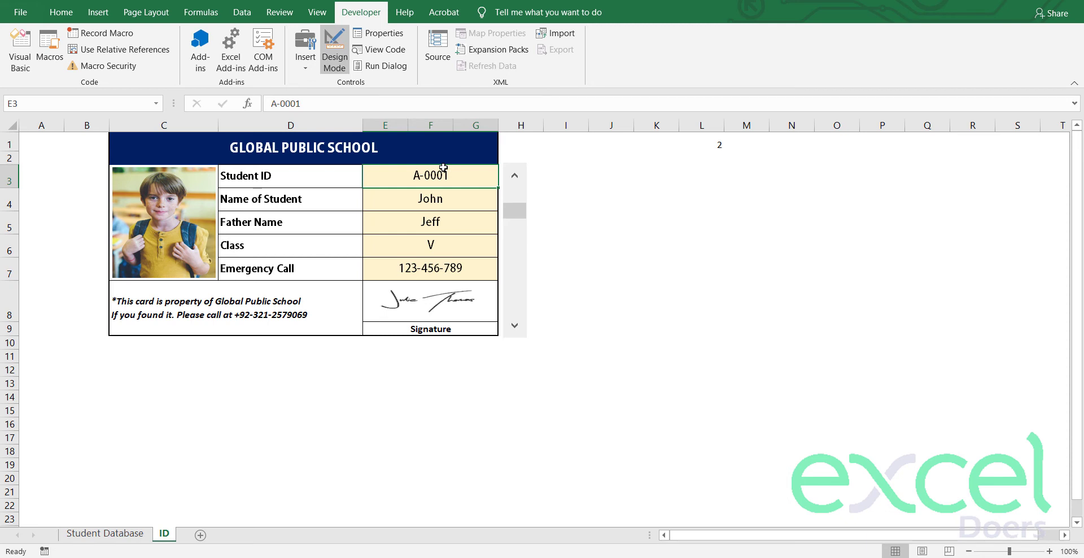
text(=inde)
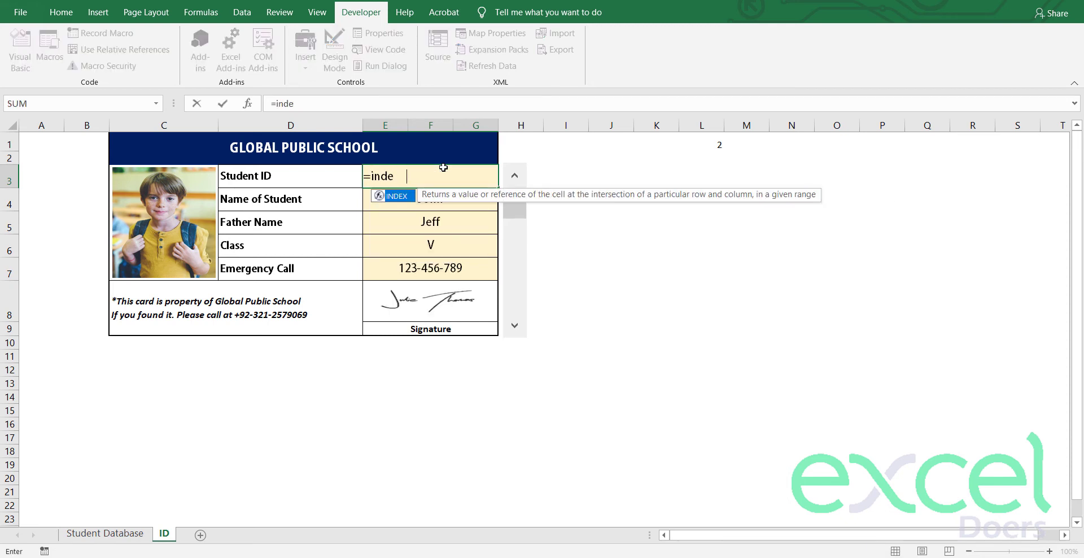
Step: Try =INDEX('Student Database'!$B:$B in E3, dismiss the too-few-arguments error and select the reference
key(Tab)
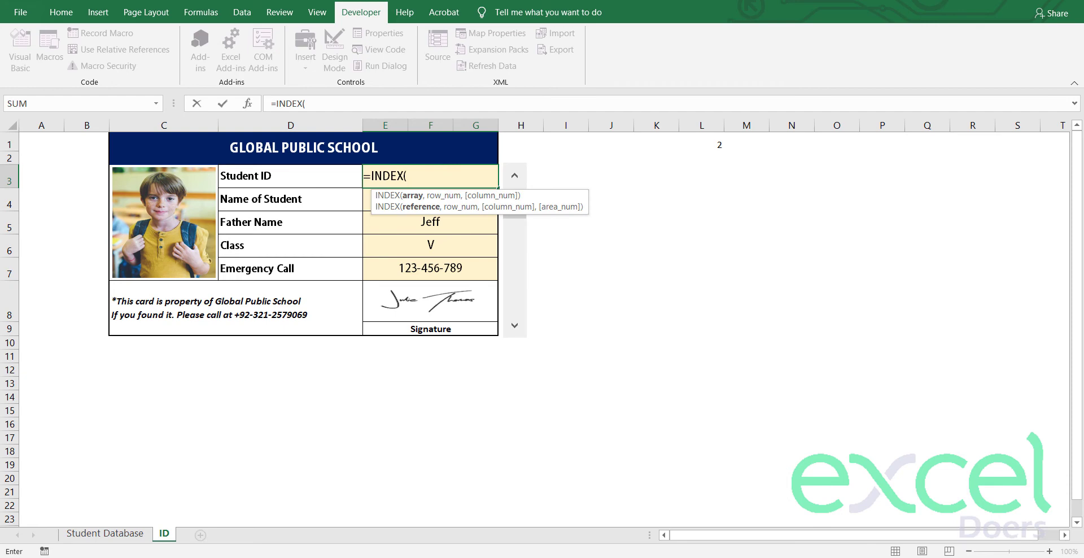
click(90, 535)
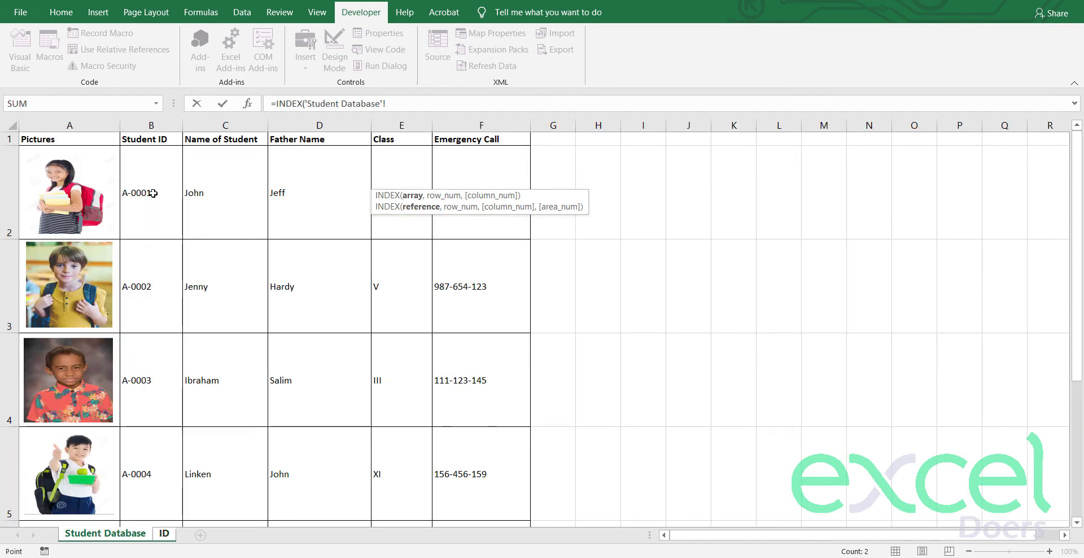
click(158, 128)
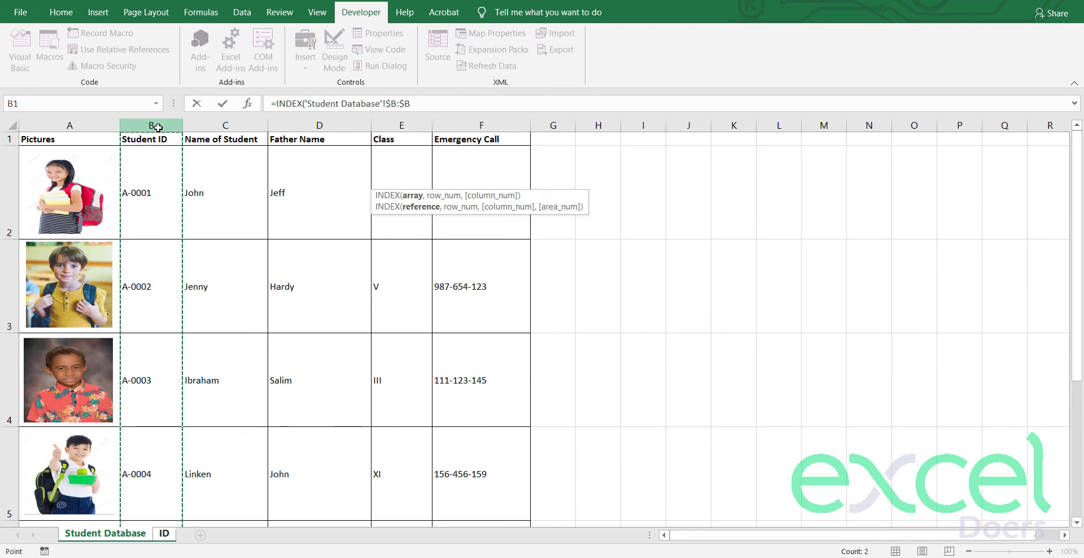
key(F4)
click(436, 104)
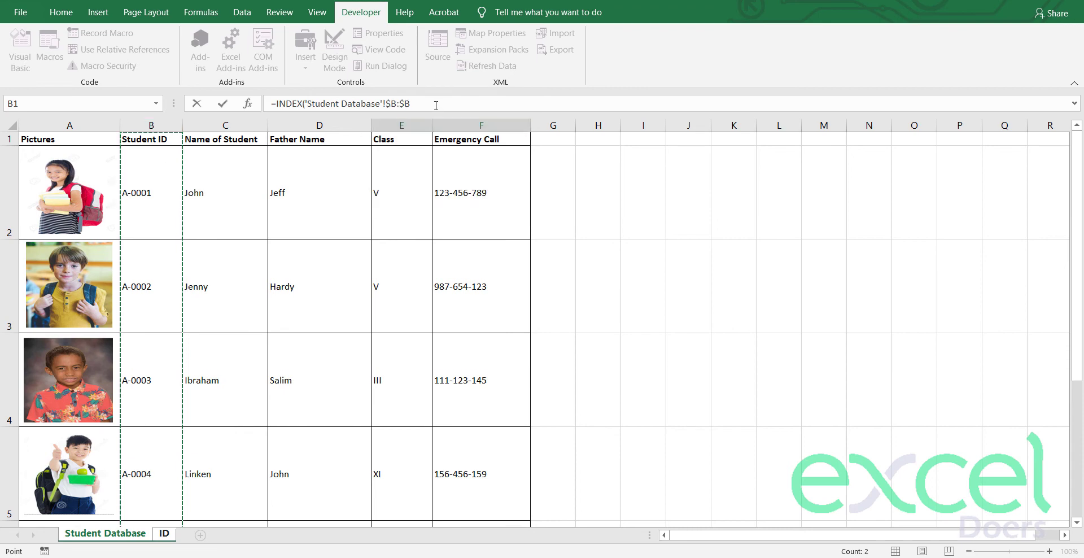
key(Return)
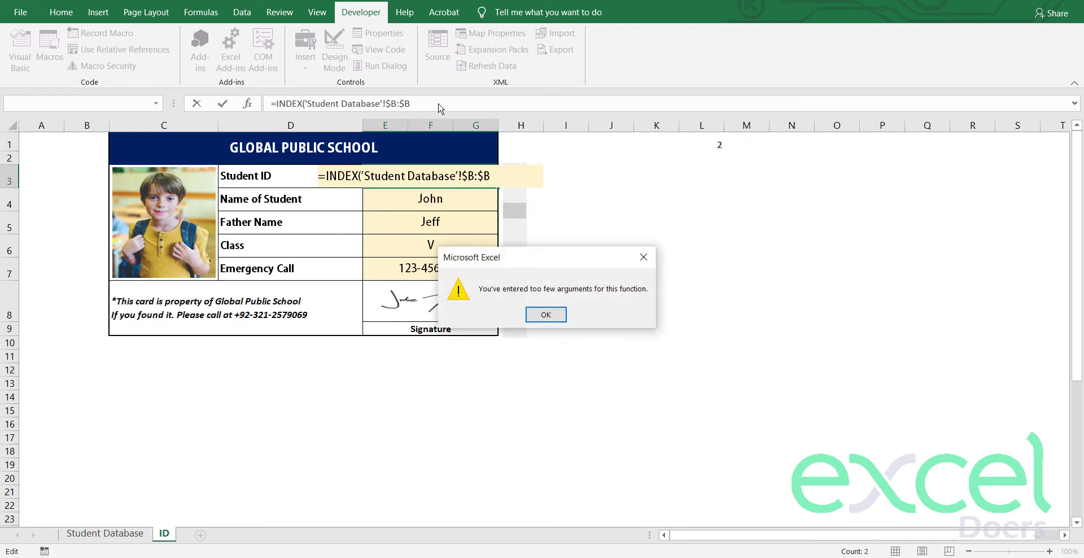
click(552, 317)
drag(423, 103, 310, 103)
Step: Use the absolute range 'Student Database'!$B$2:$B$9 as the INDEX array
key(BackSpace)
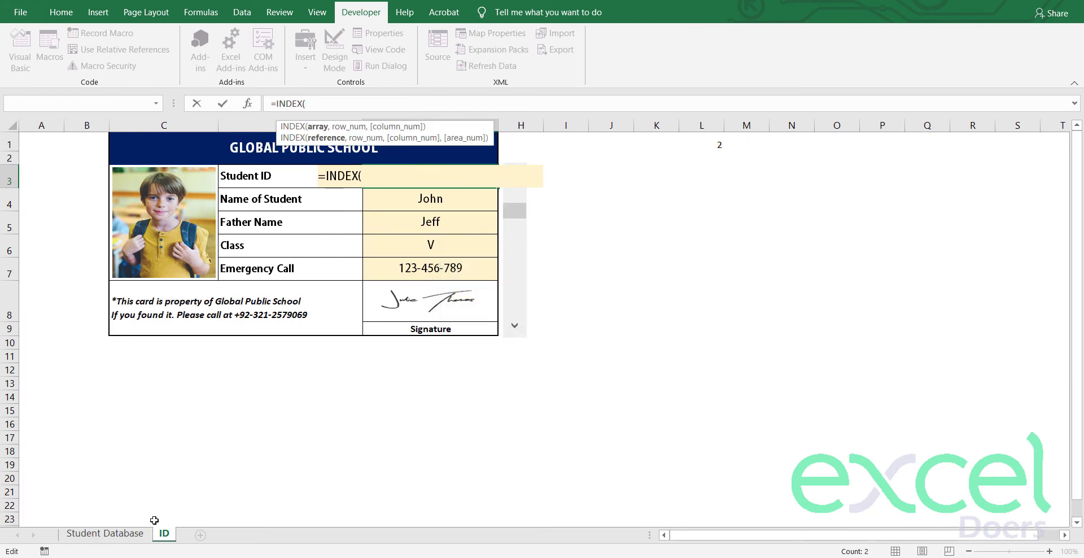
click(141, 537)
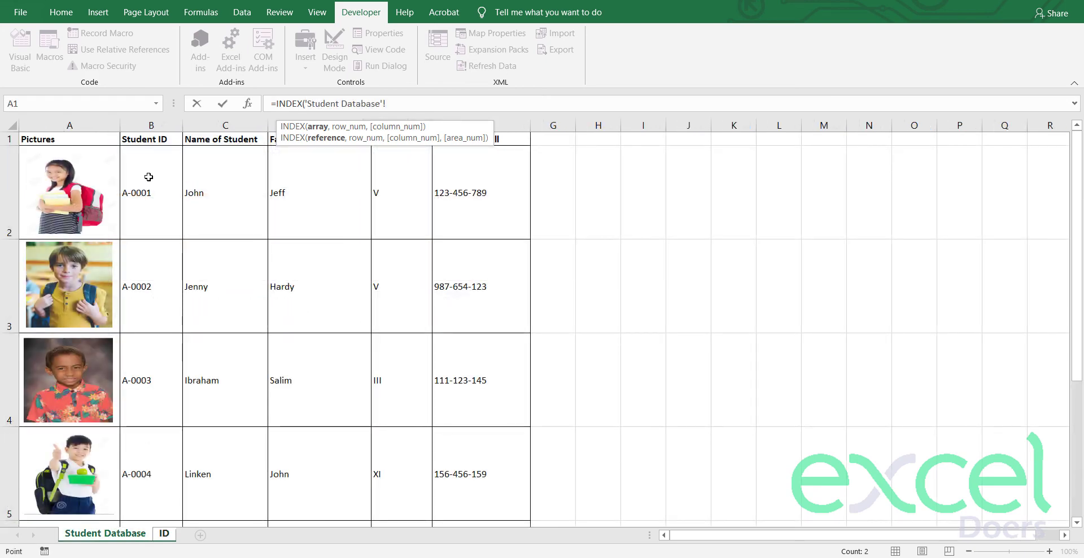
click(148, 176)
key(ctrl+shift+Down)
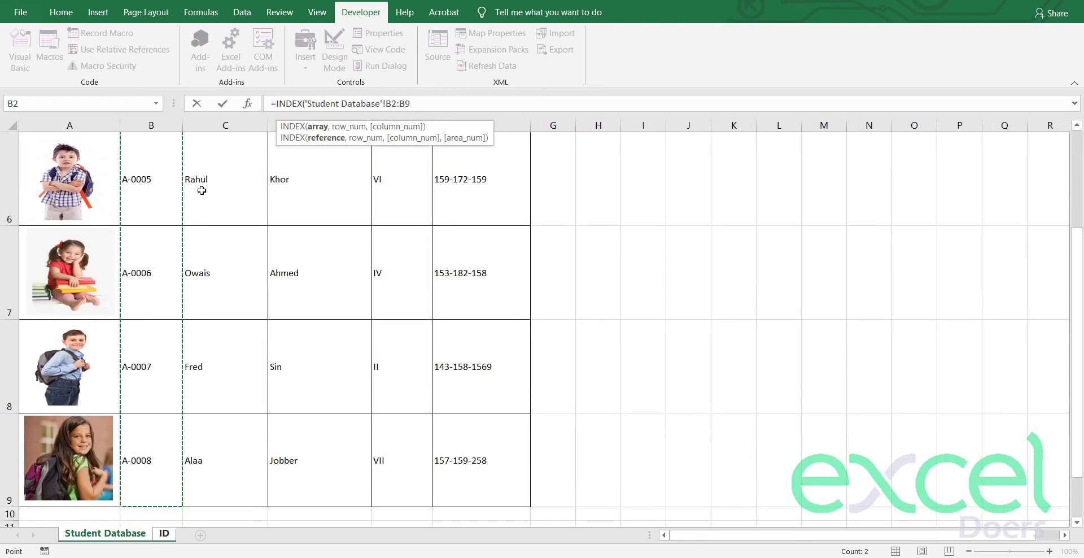
key(F4)
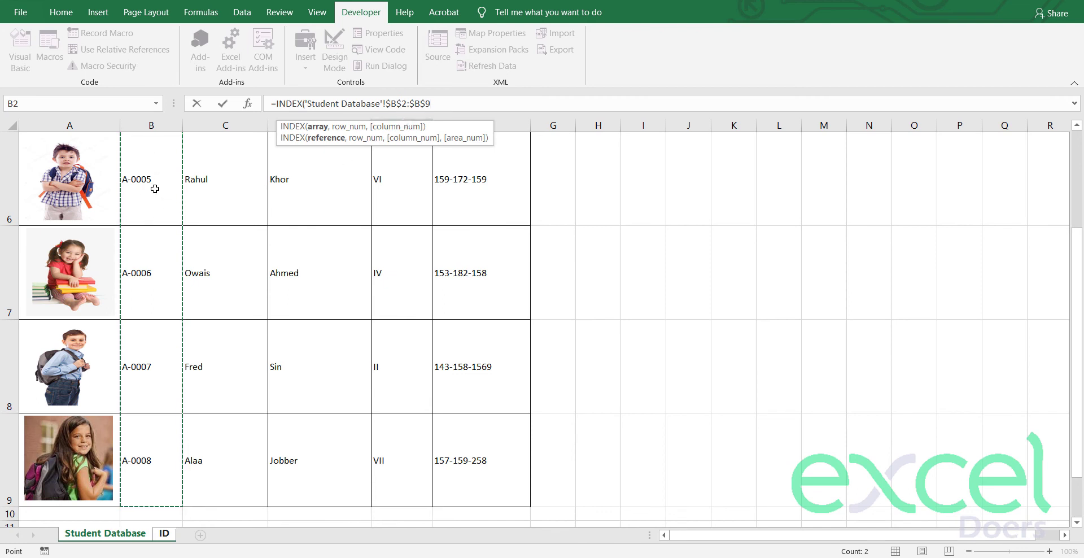
text(,)
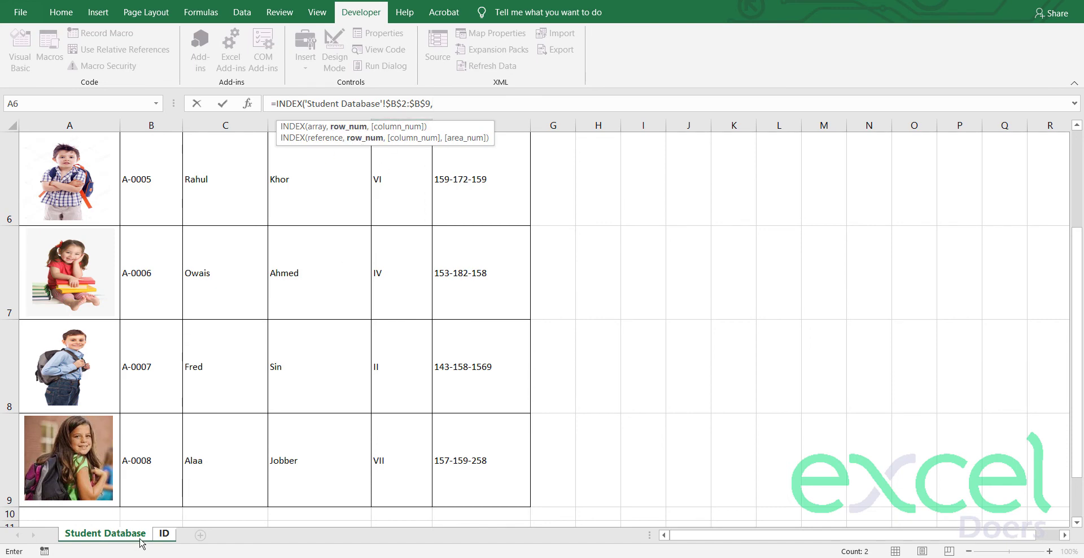
Step: Add $L$1 as the row number and 1 as the column, completing the E3 formula
click(129, 536)
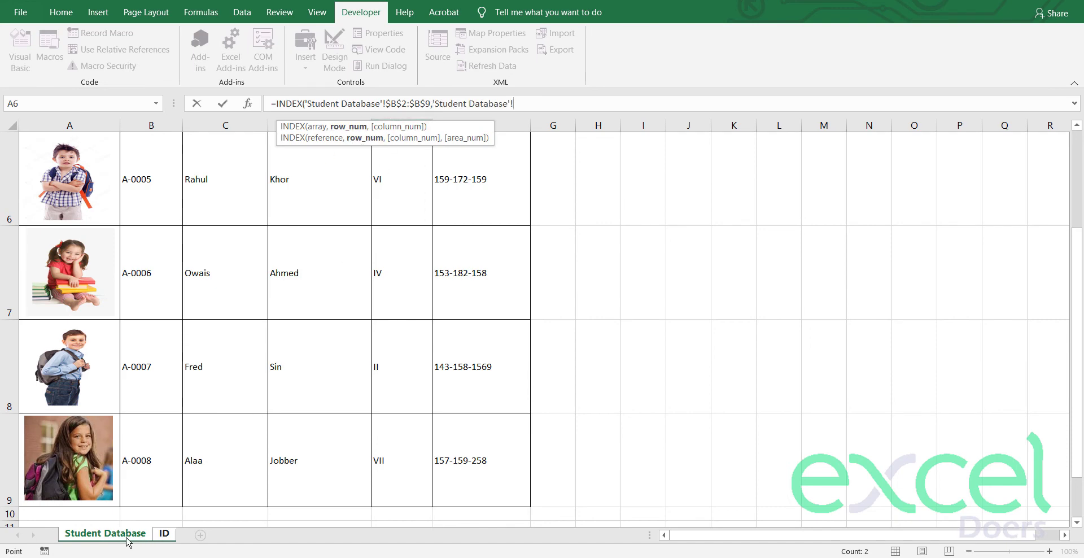
click(163, 534)
click(706, 137)
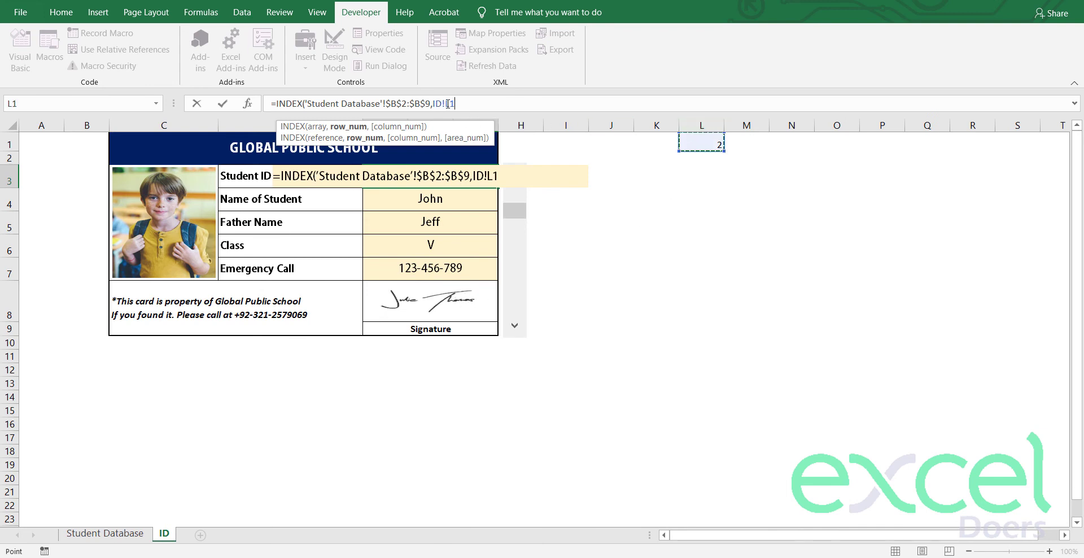
drag(435, 104, 445, 105)
key(BackSpace)
key(BackSpace)
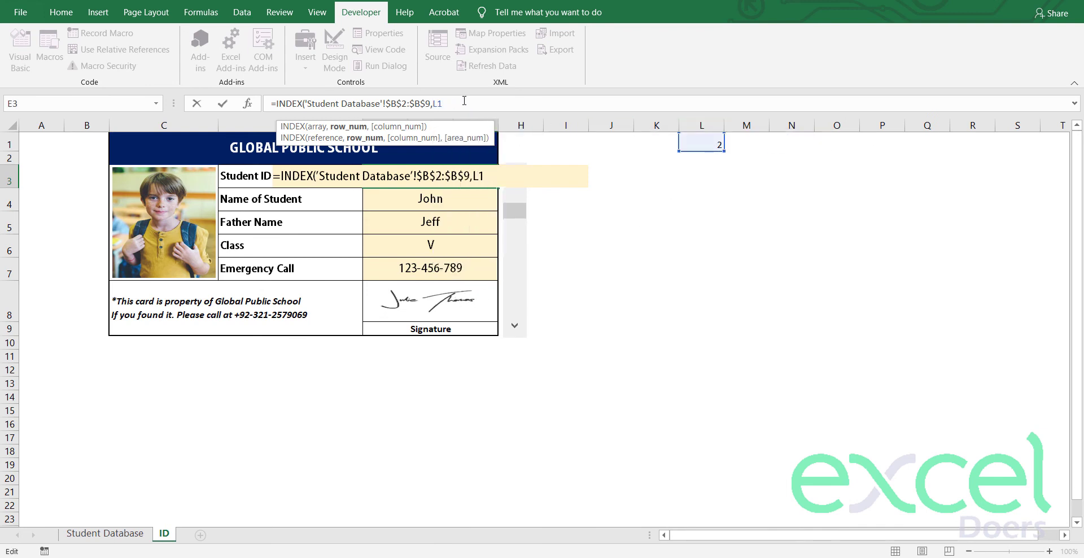
key(F4)
text(,)
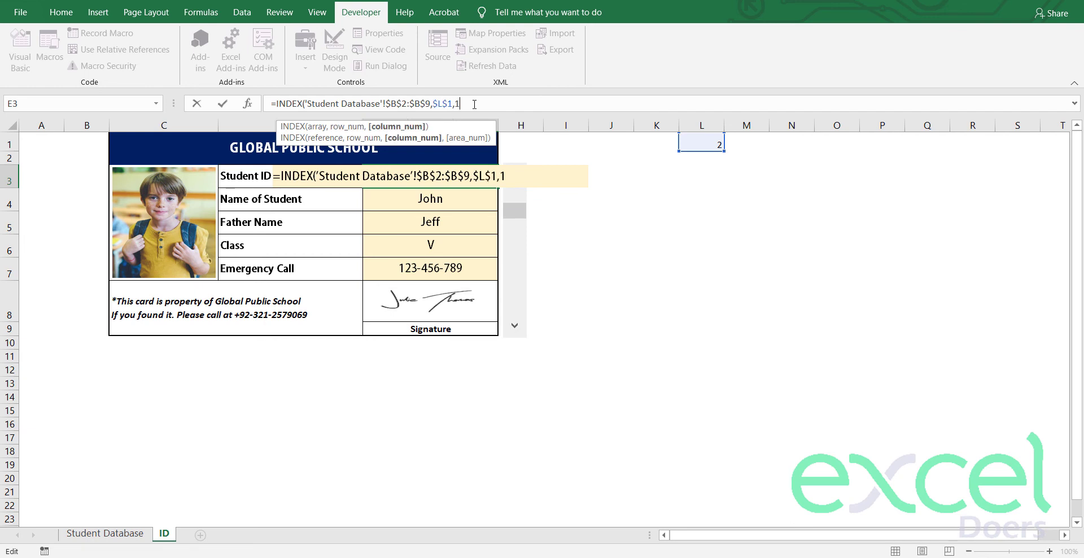
text(1))
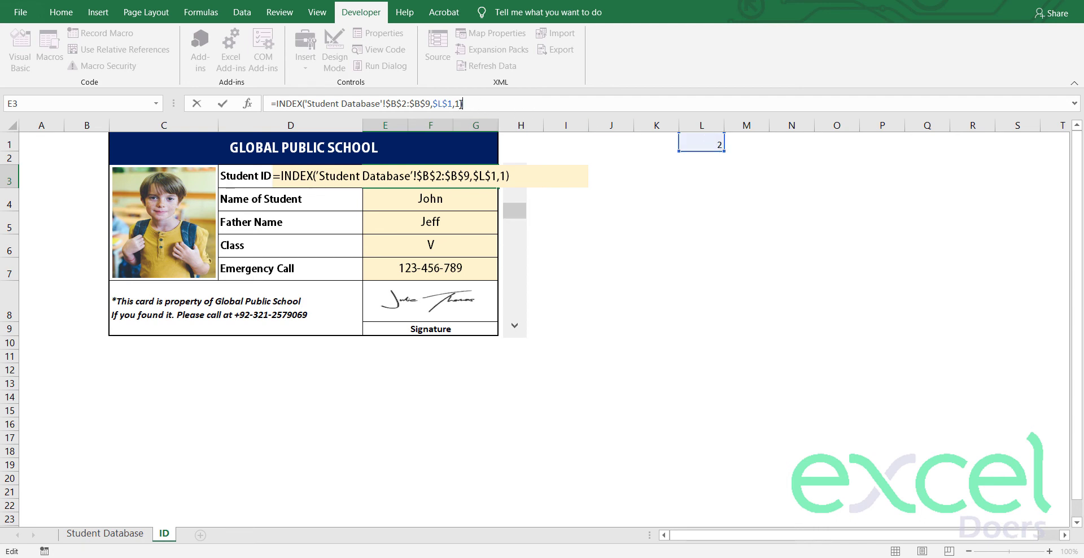
key(Return)
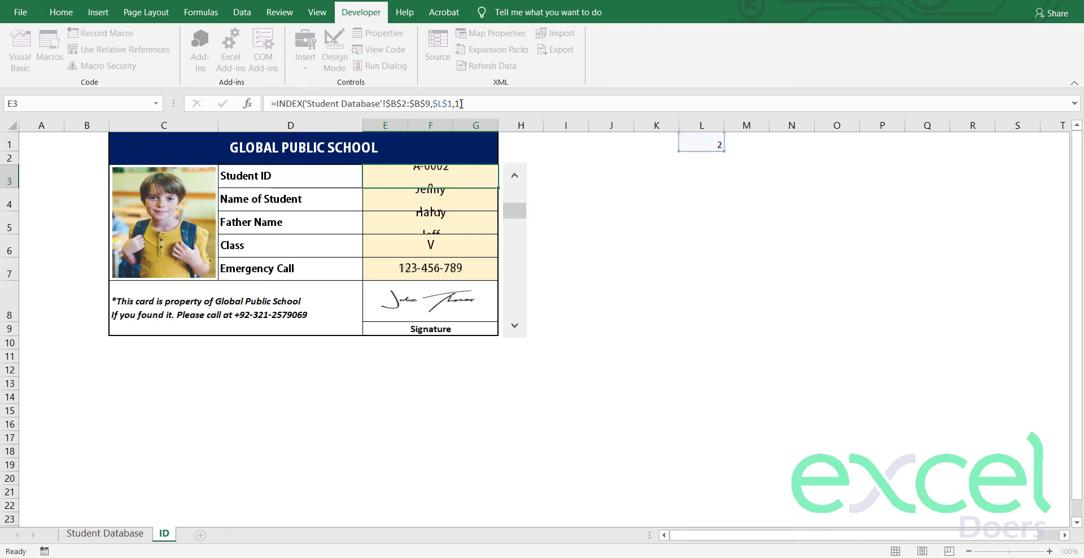
Step: Step the scroll bar forward to student A-0008, then back to A-0001
click(514, 326)
click(515, 326)
click(514, 326)
click(515, 326)
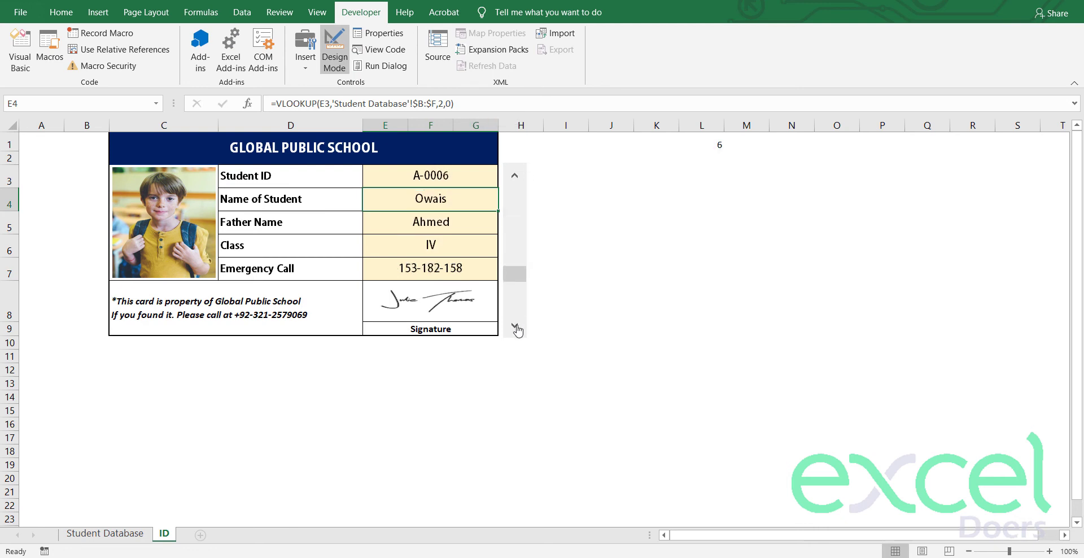
click(514, 326)
click(514, 325)
click(513, 179)
click(513, 179)
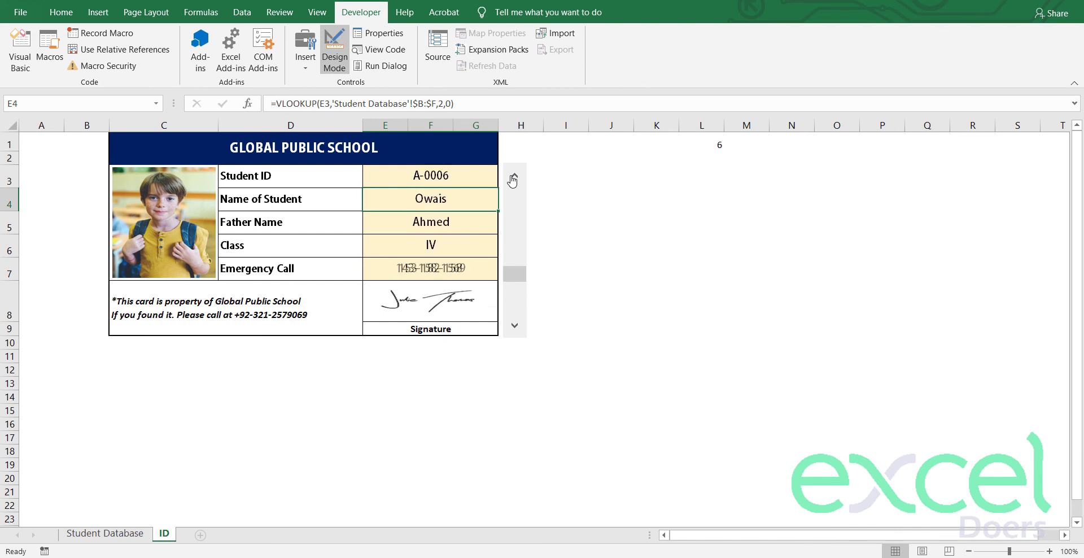
click(513, 179)
click(513, 180)
click(514, 179)
click(513, 180)
click(513, 179)
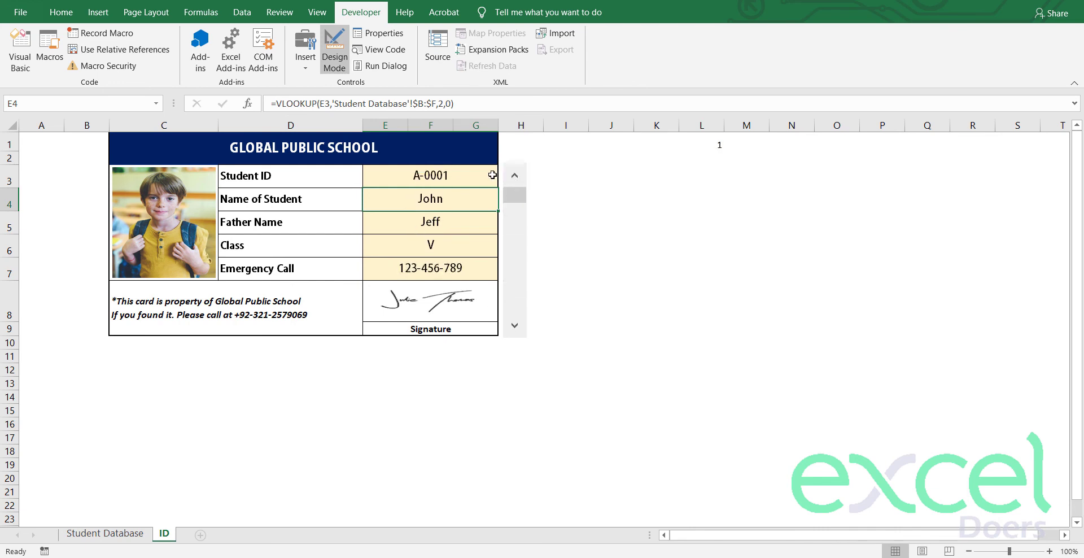
Step: Check L1, then the first student's row and photo on the Student Database sheet
click(752, 146)
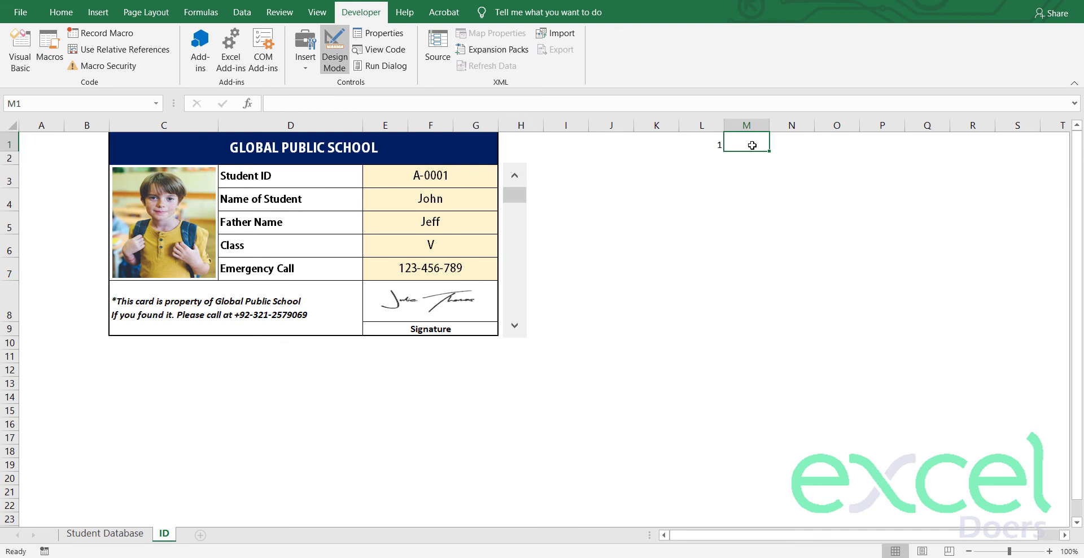
click(690, 146)
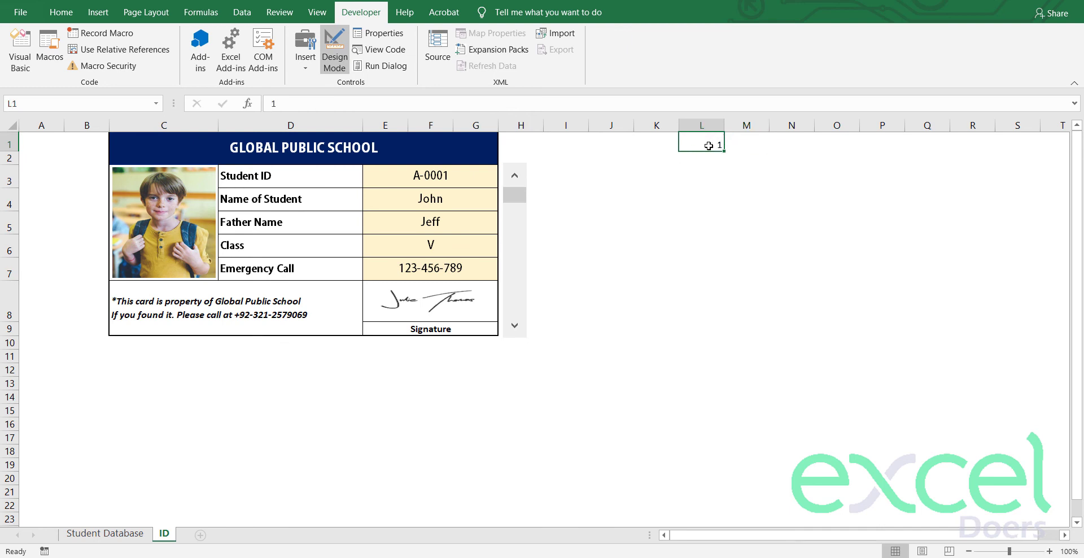
click(105, 533)
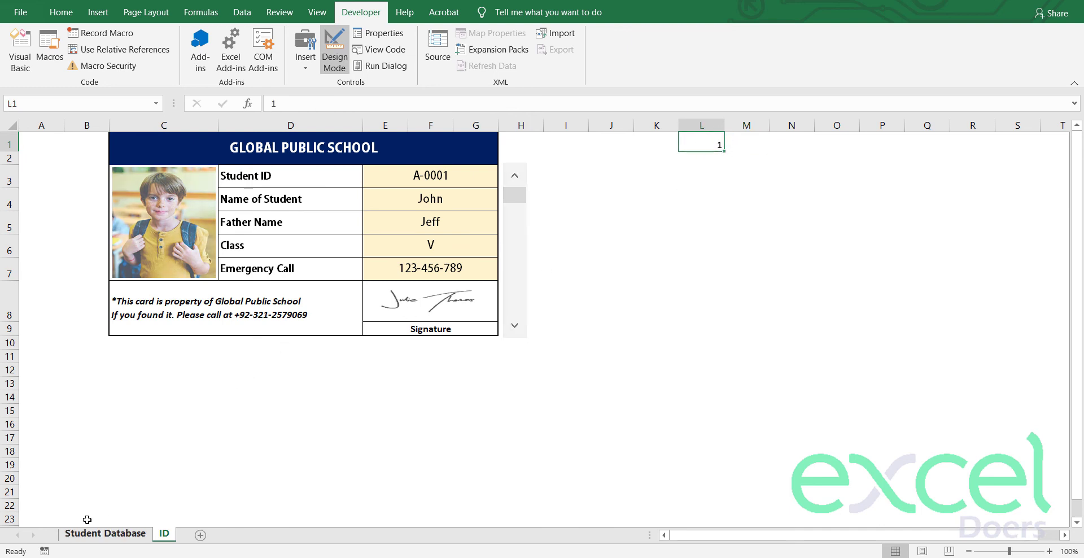
scroll(30, 182, up, 2)
click(12, 203)
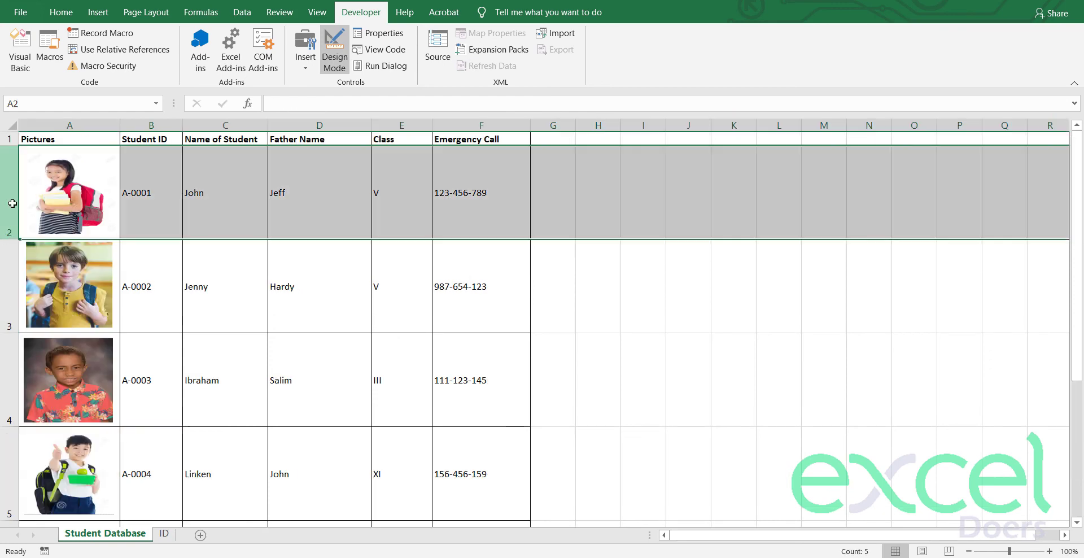
click(69, 219)
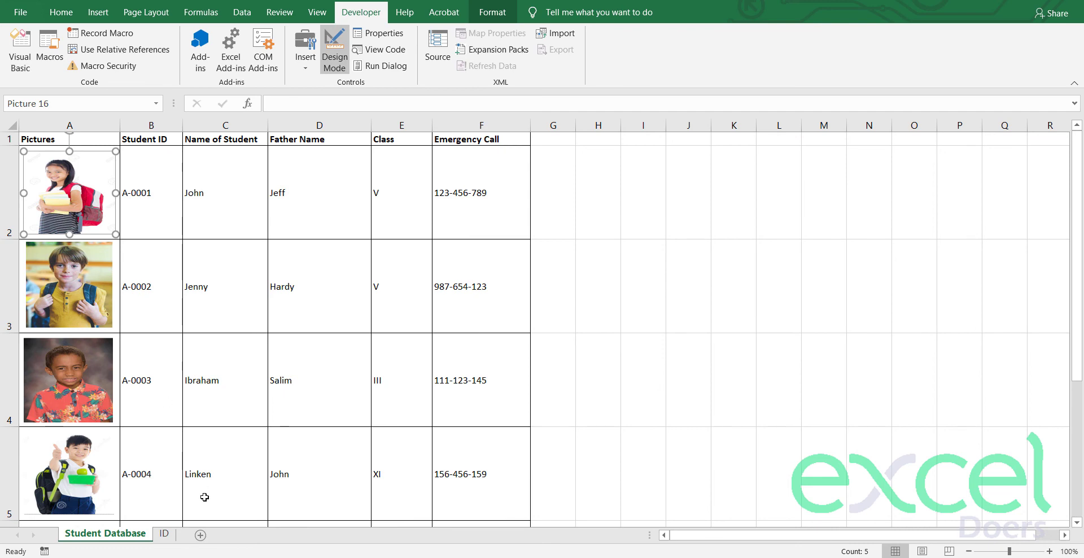
click(164, 534)
Step: Reference Student Database B2 in M1, then rewrite it as the text ="'Student Database'!$A$"
click(746, 142)
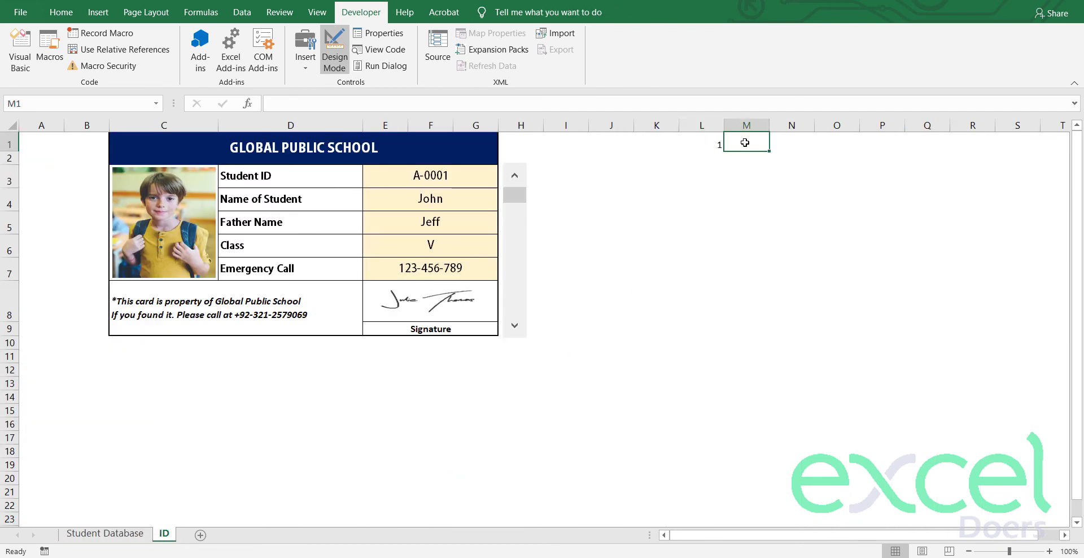
text(=)
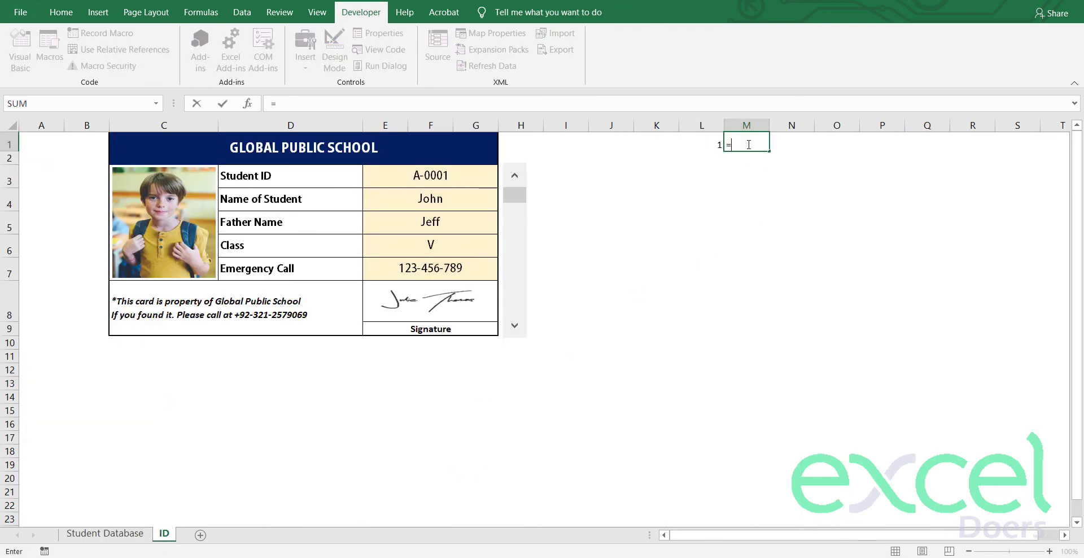
click(105, 534)
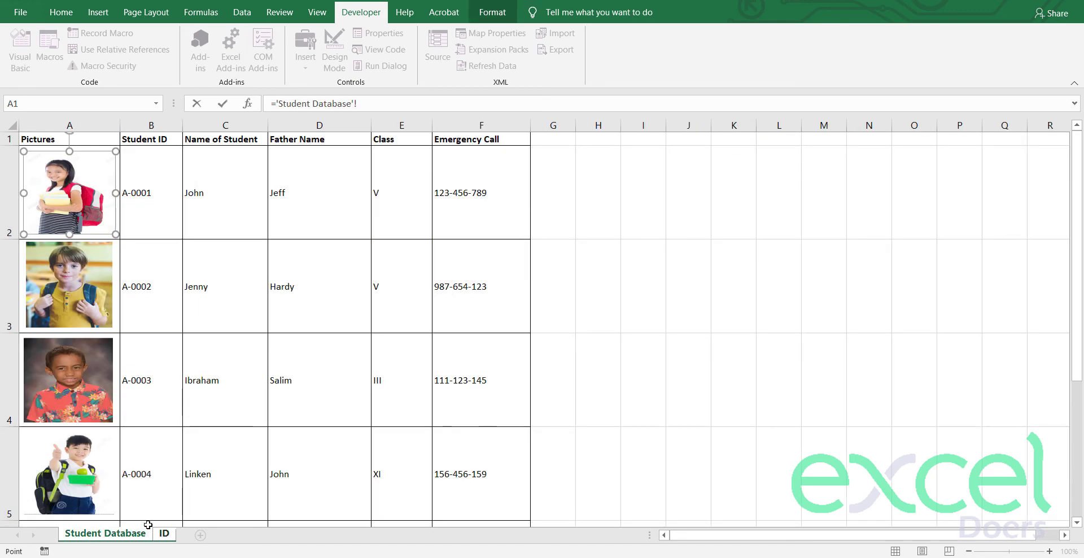
click(150, 217)
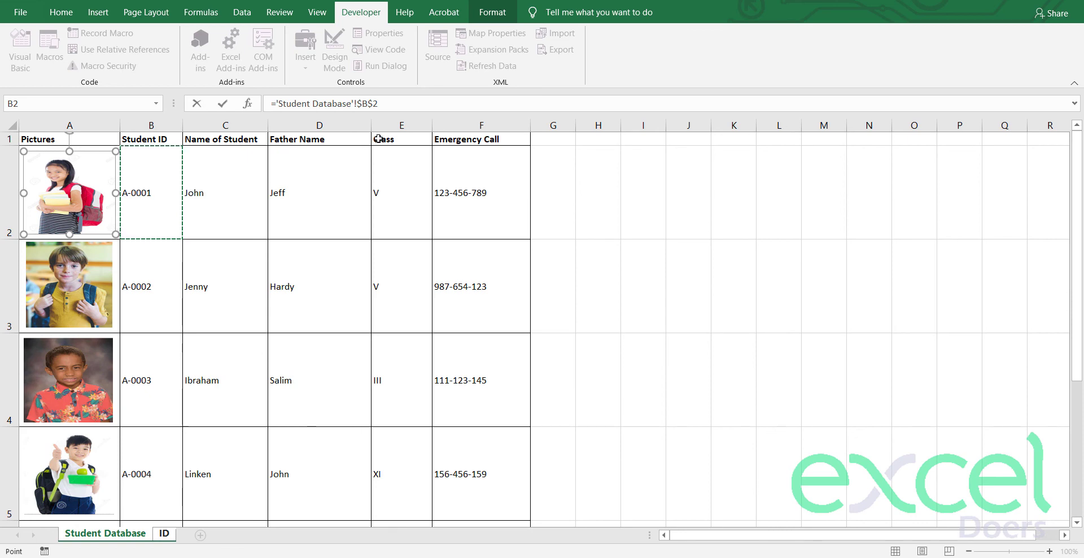
click(385, 104)
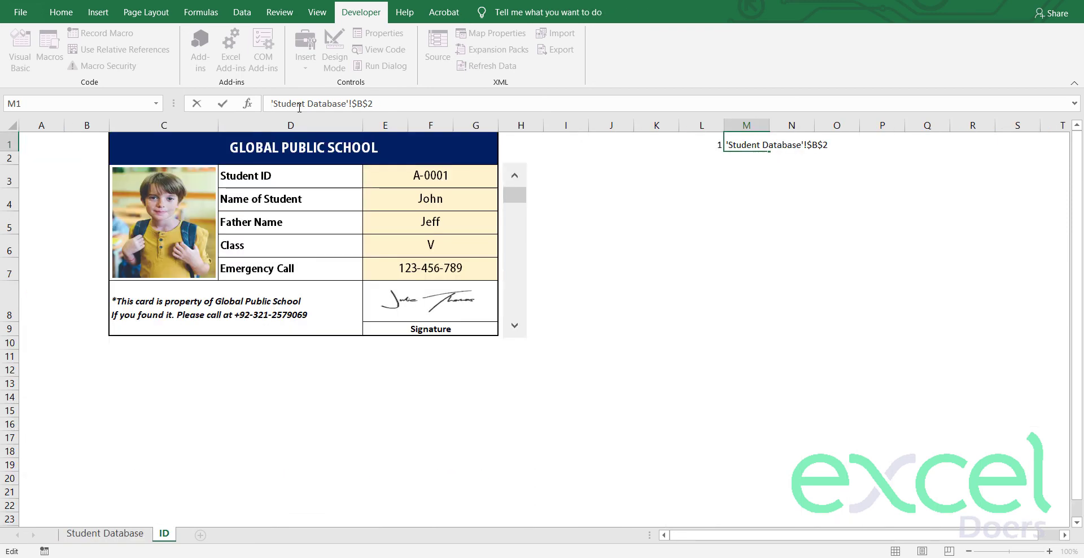
key(Return)
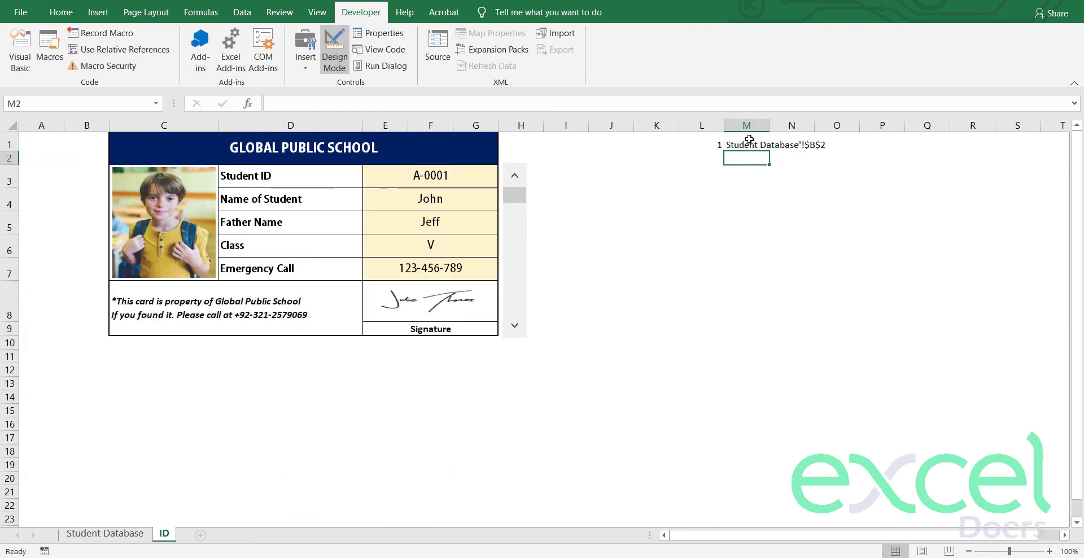
click(750, 141)
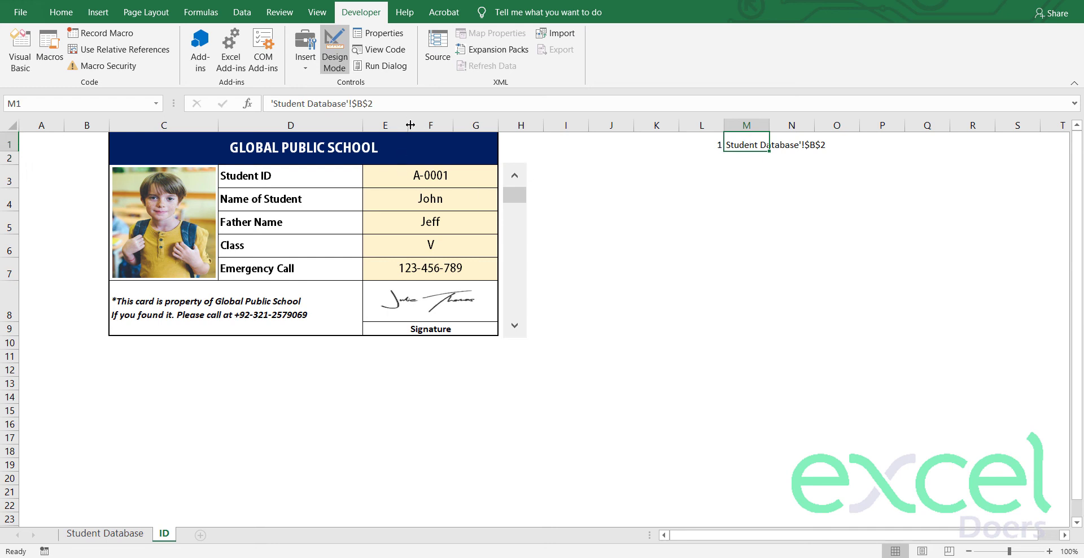
click(270, 104)
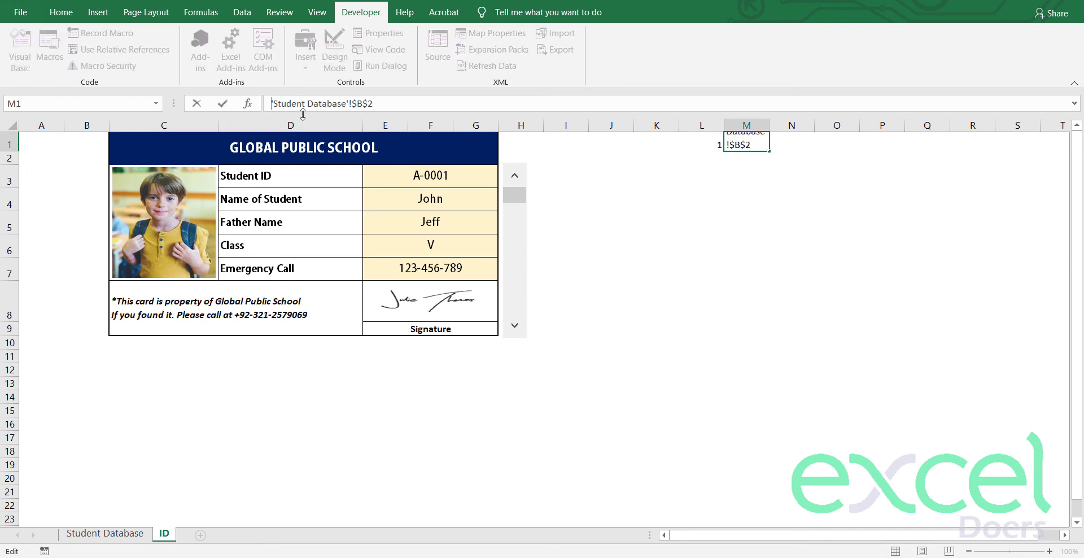
text(=)
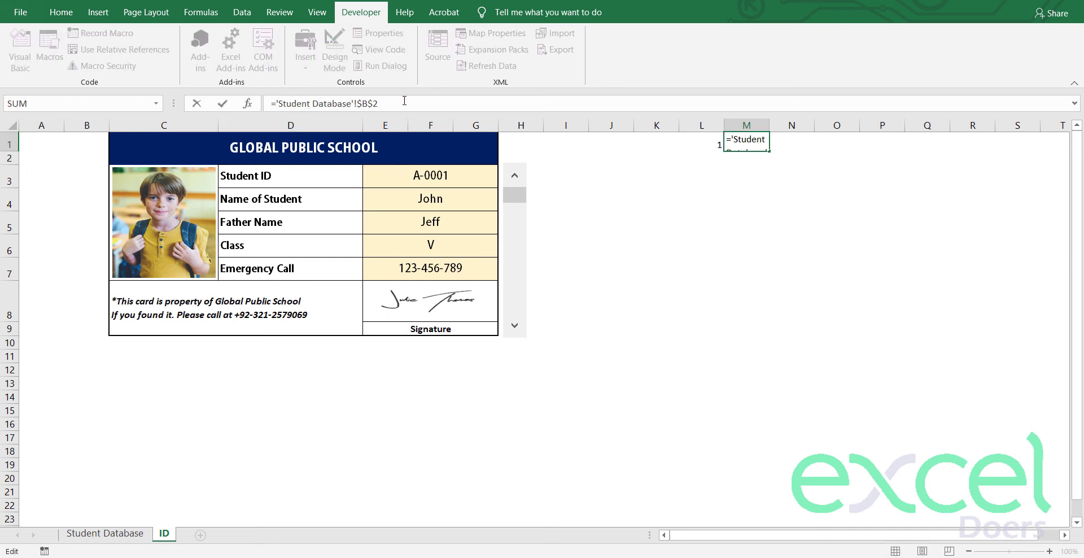
text(")
key(BackSpace)
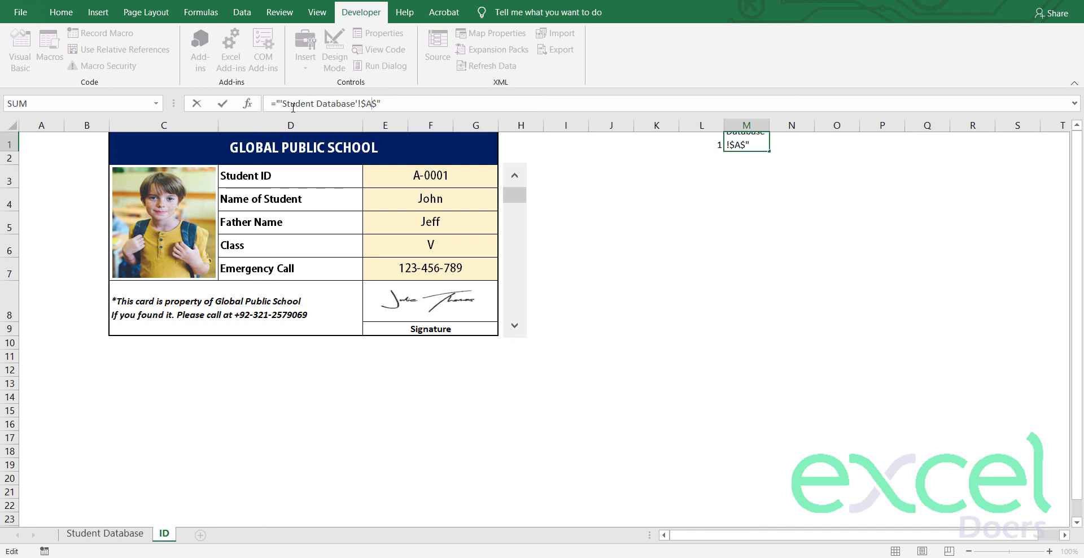
Step: Complete M1 as ="'Student Database'!A"&L1+1 so it shows 'Student Database'!A2
click(367, 104)
key(BackSpace)
text(&)
click(706, 146)
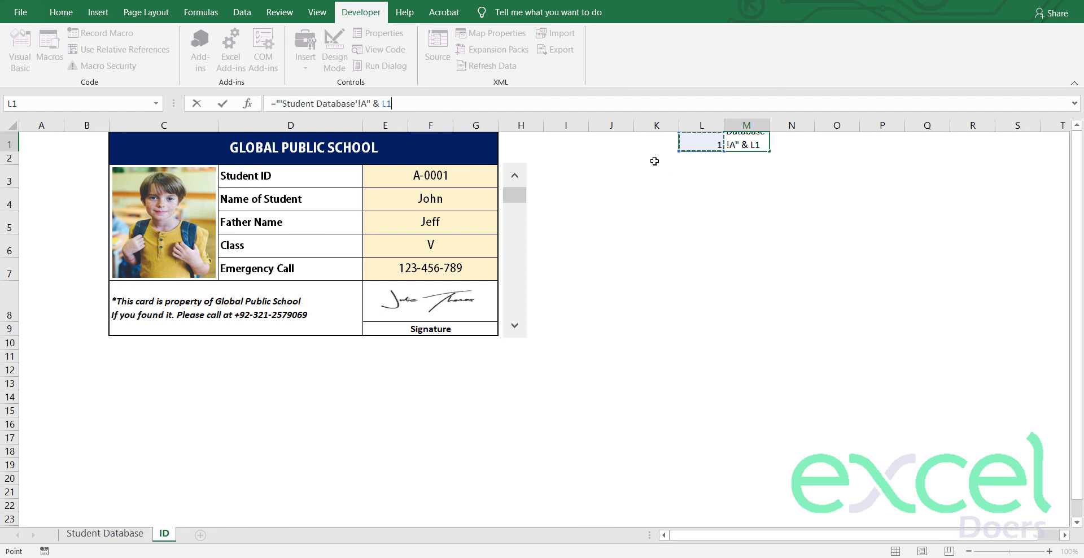
text(+1)
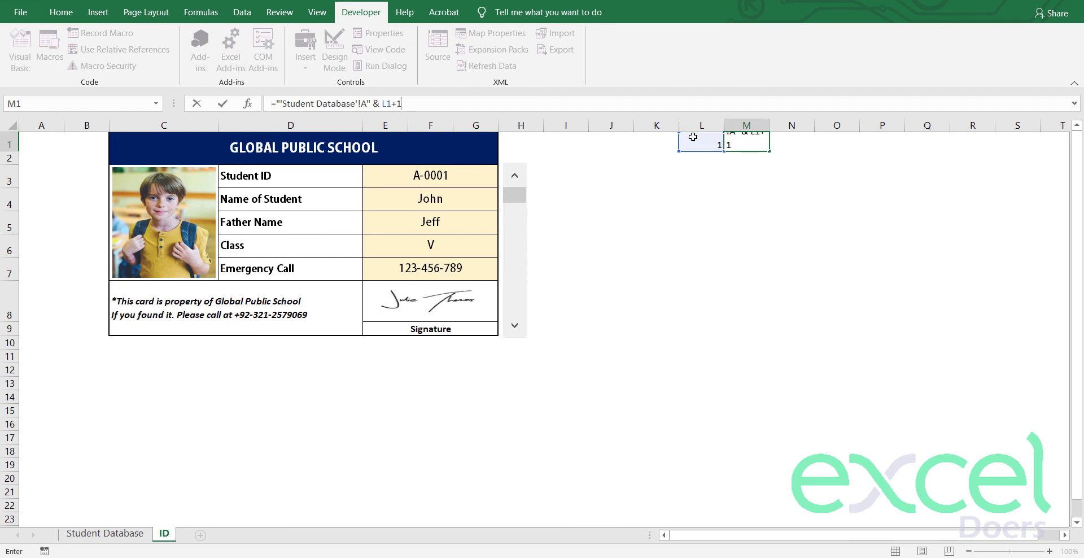
key(ctrl+Return)
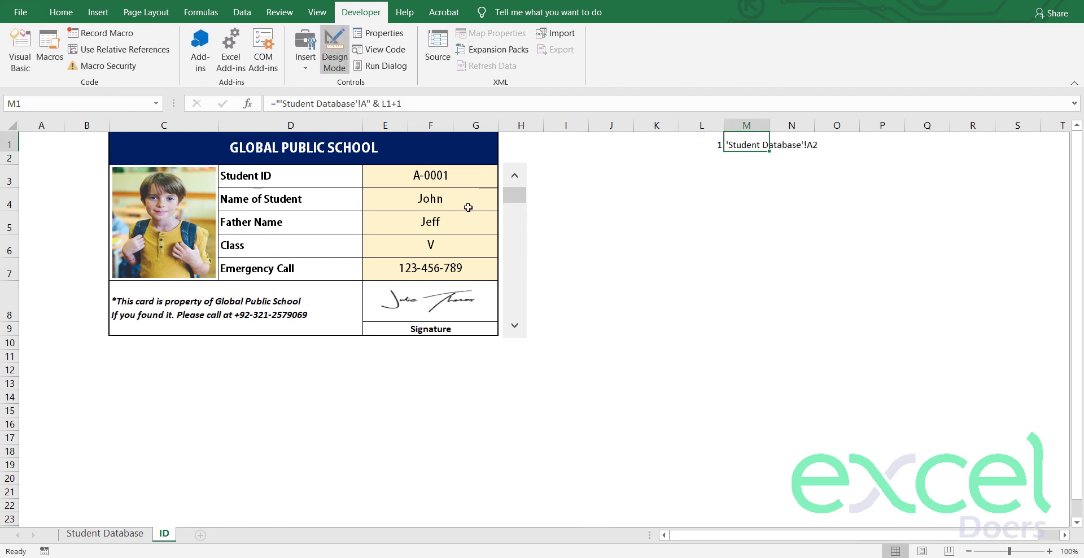
Step: Check E3's formula and the first student's ID and picture, then reselect M1
click(443, 176)
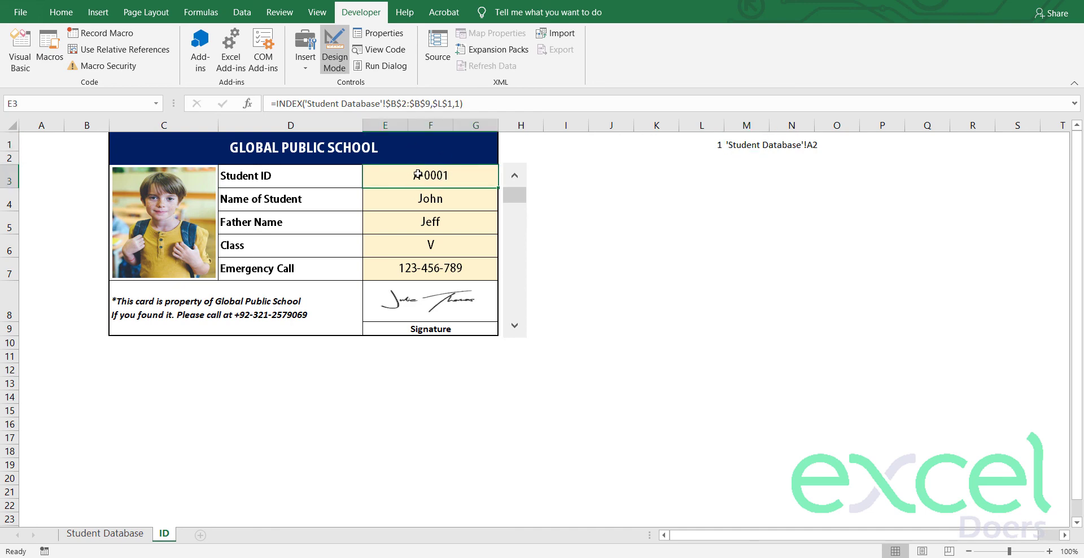
click(91, 533)
click(148, 207)
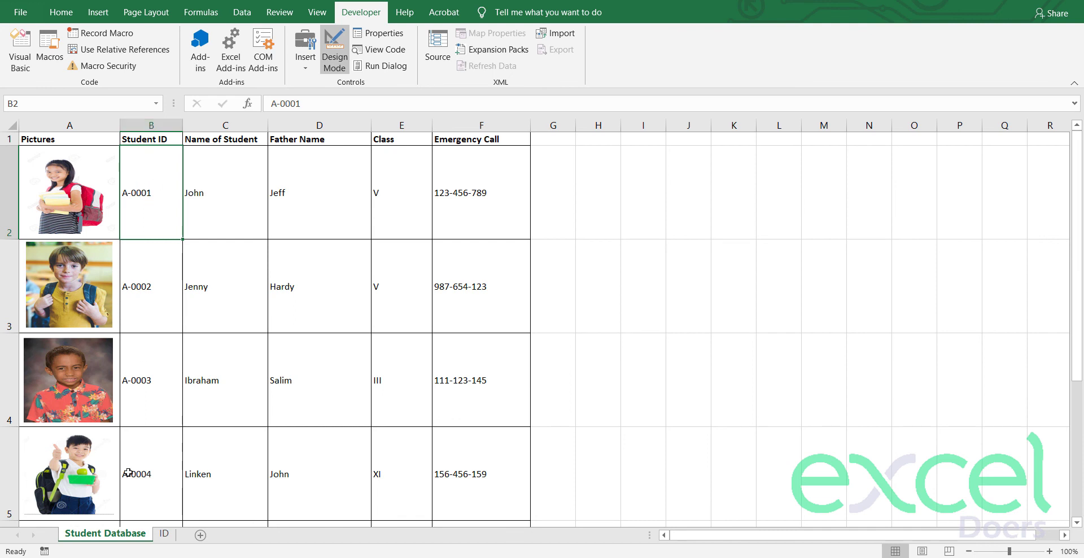
click(98, 211)
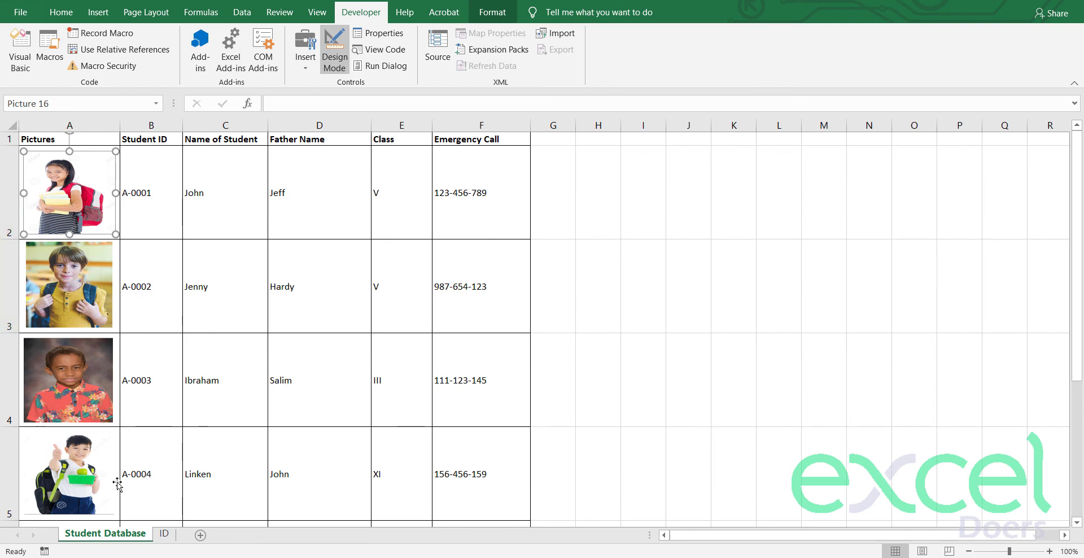
click(164, 533)
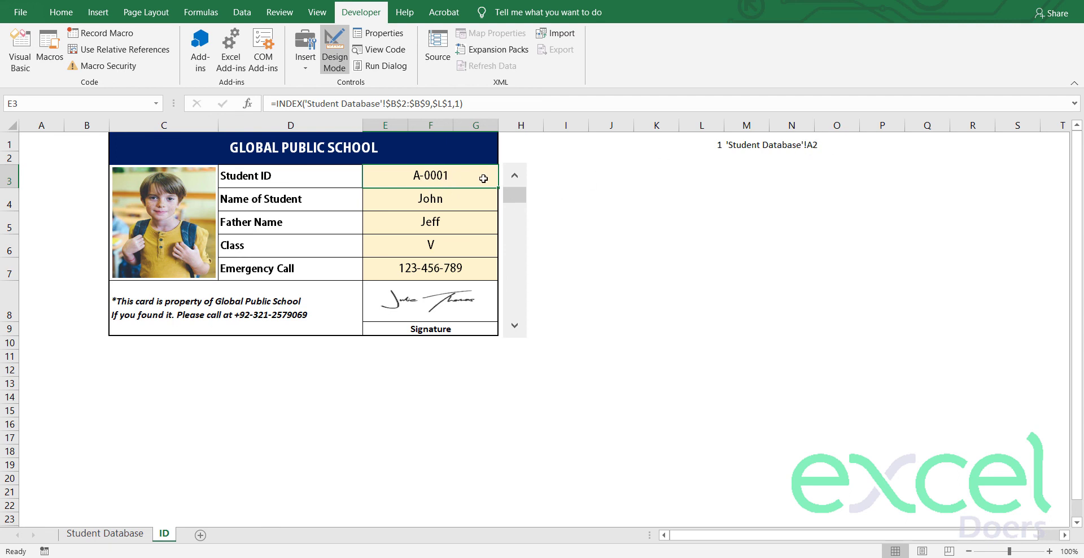
click(763, 147)
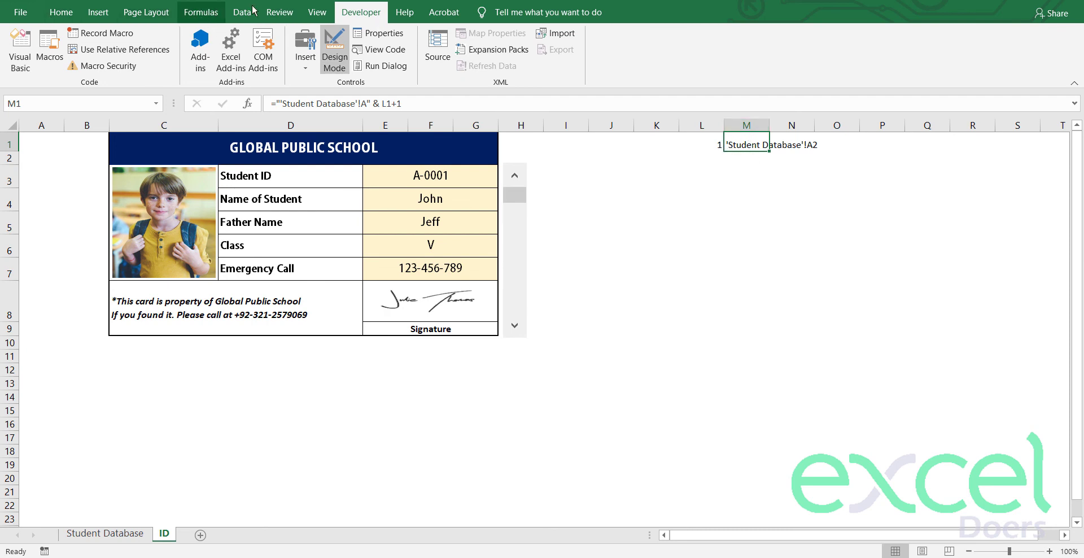
Step: Define the workbook name StudentPic referring to =INDIRECT(ID!$M$1)
click(200, 13)
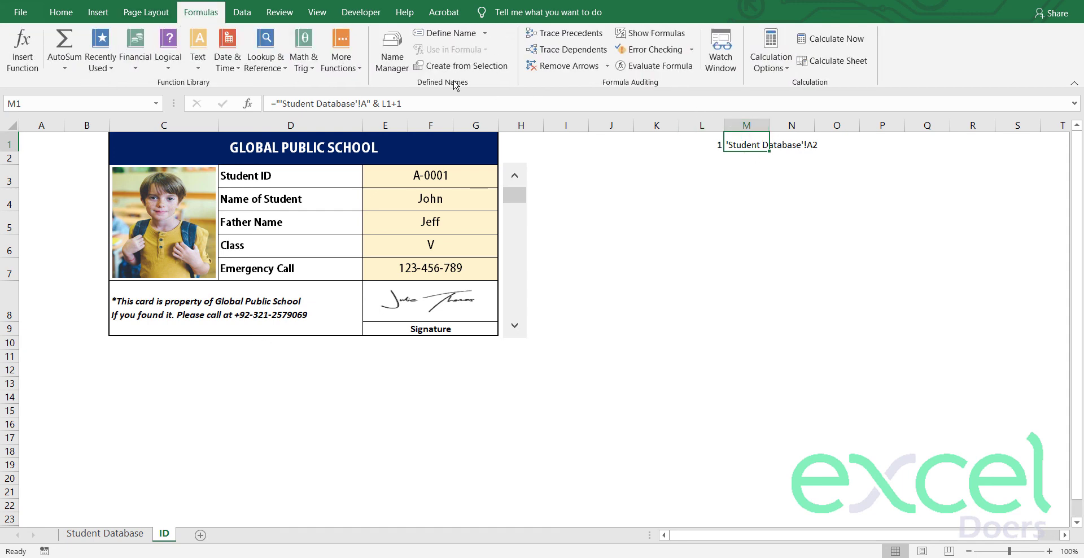
click(428, 35)
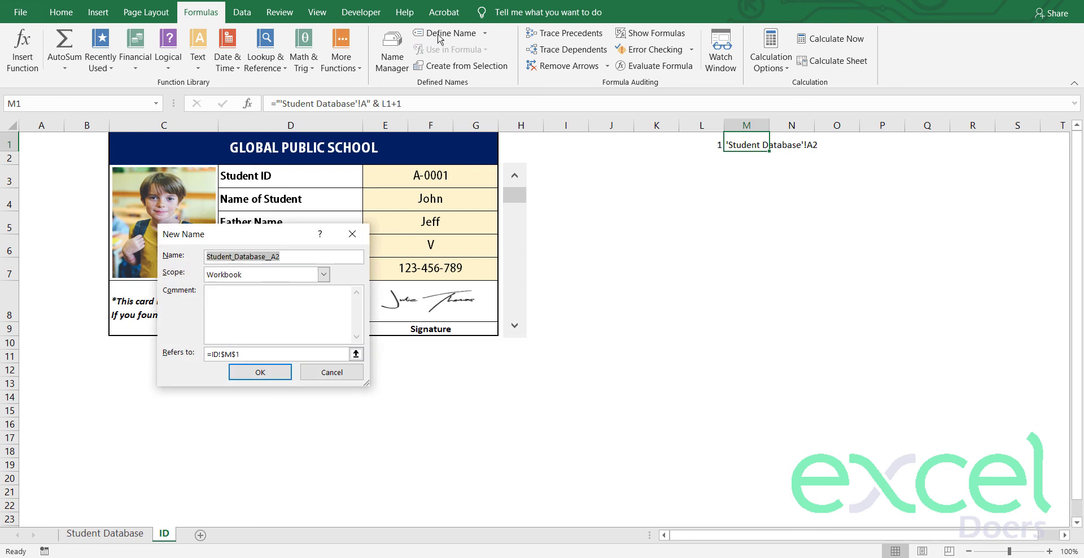
text(StudentPic)
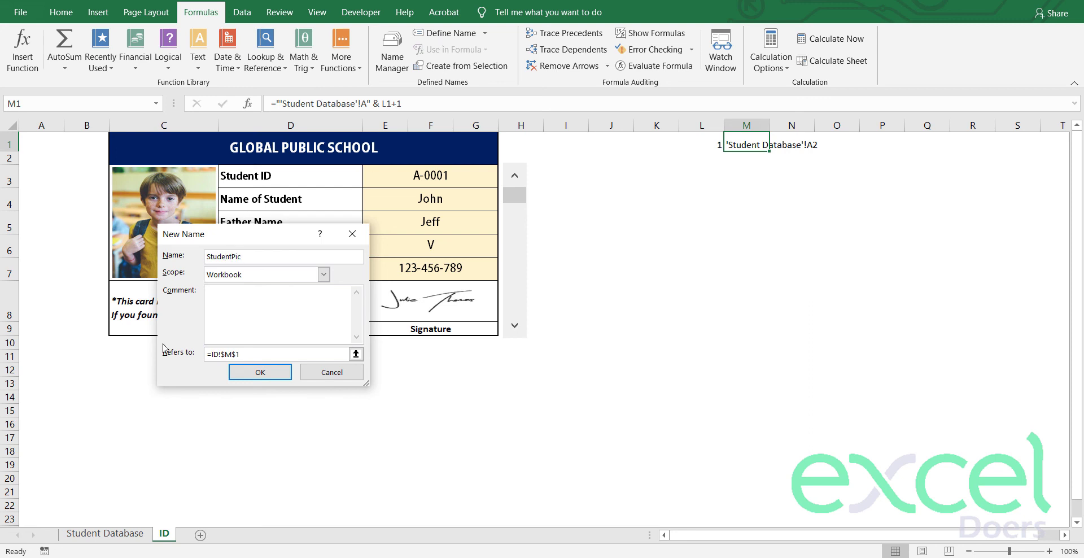
click(209, 354)
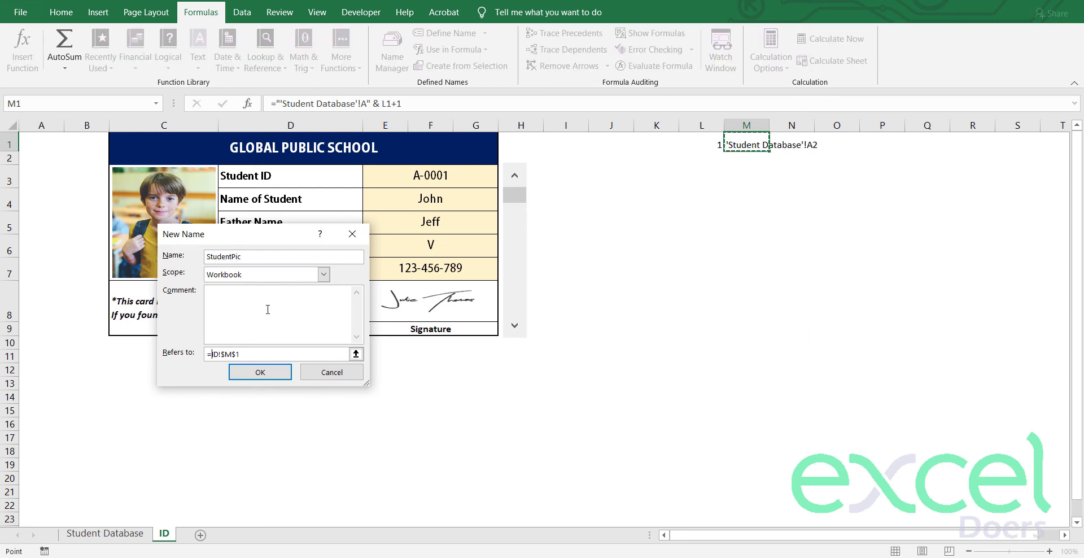
text(indirect()
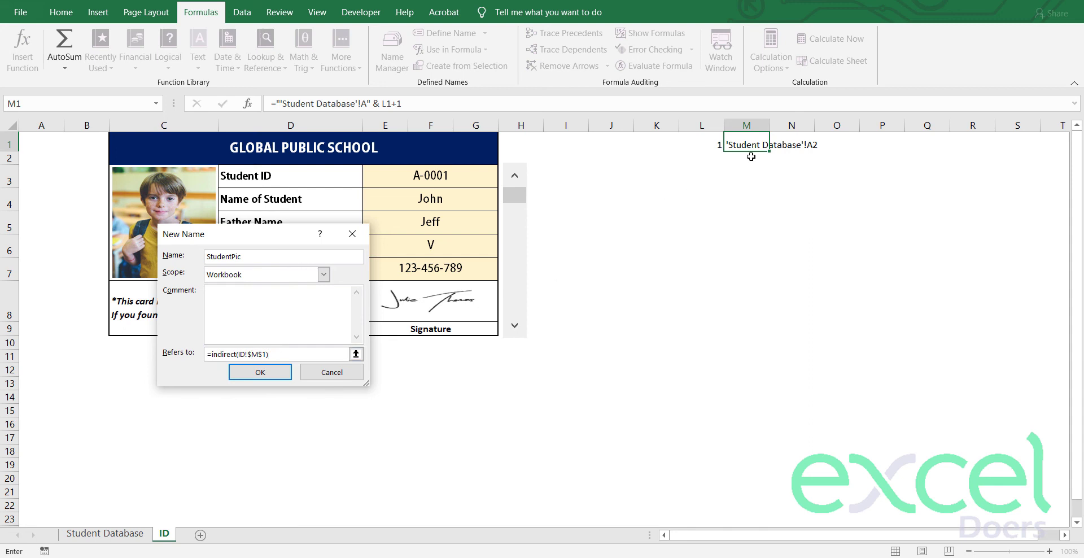
click(259, 372)
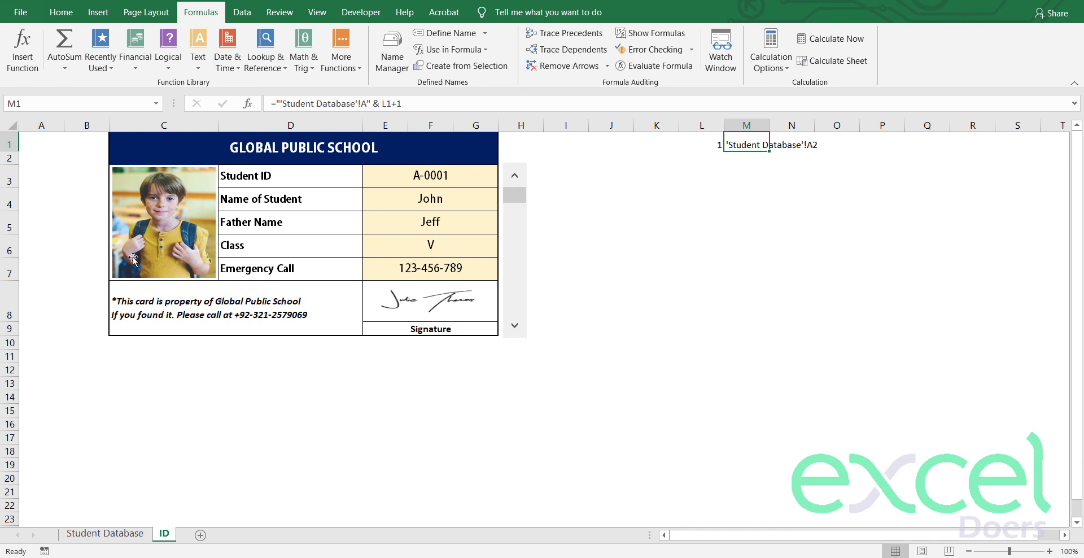
Step: Set the card photo's formula to =StudentPic and stretch it down to row 7
click(172, 212)
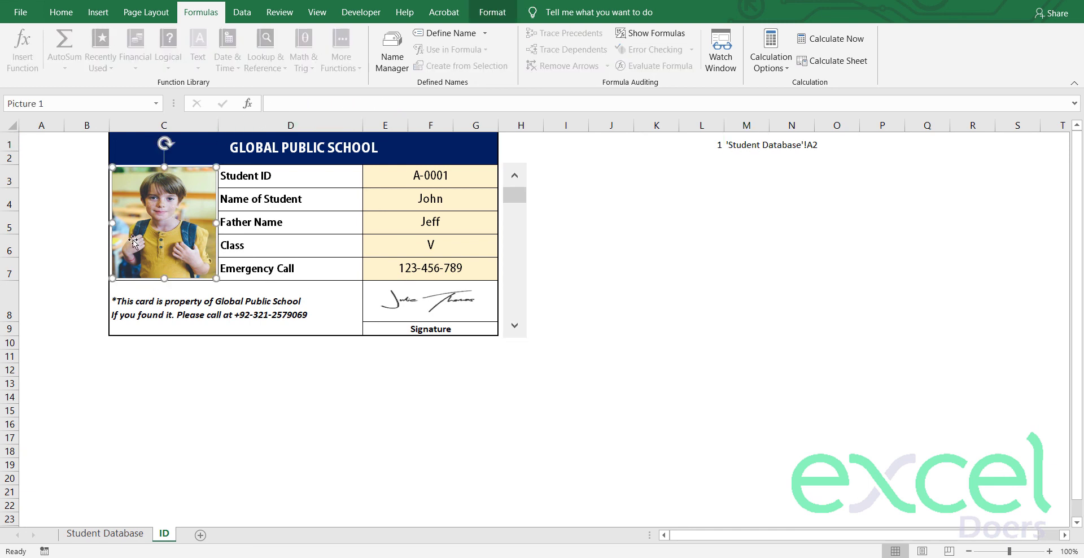
click(295, 107)
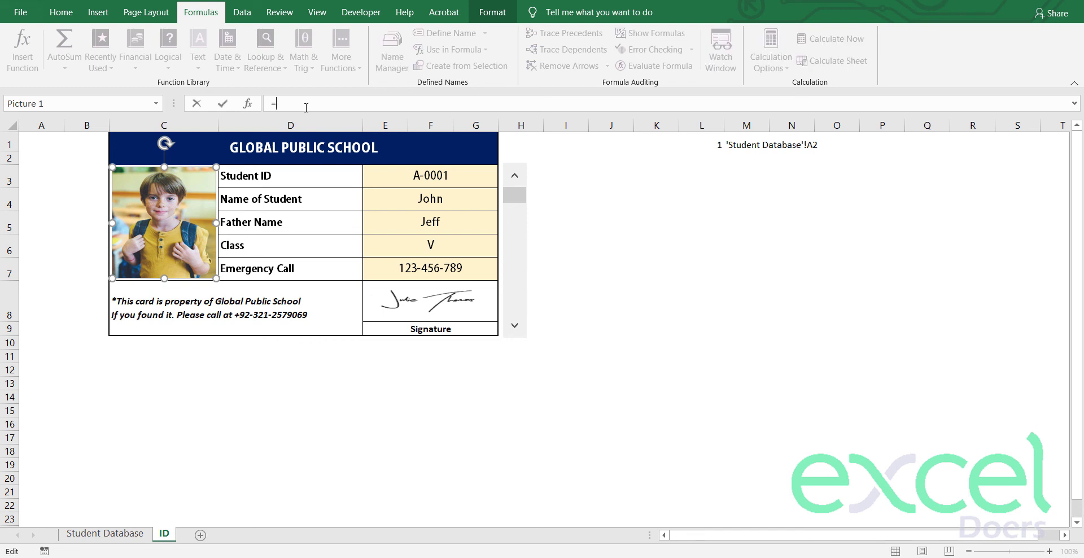
text(=StudentPic)
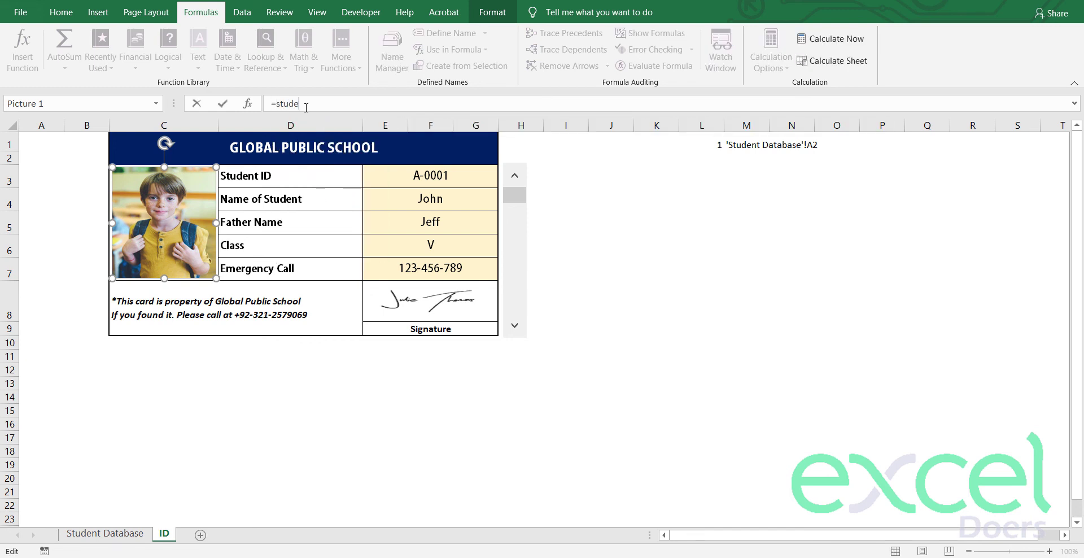
key(Return)
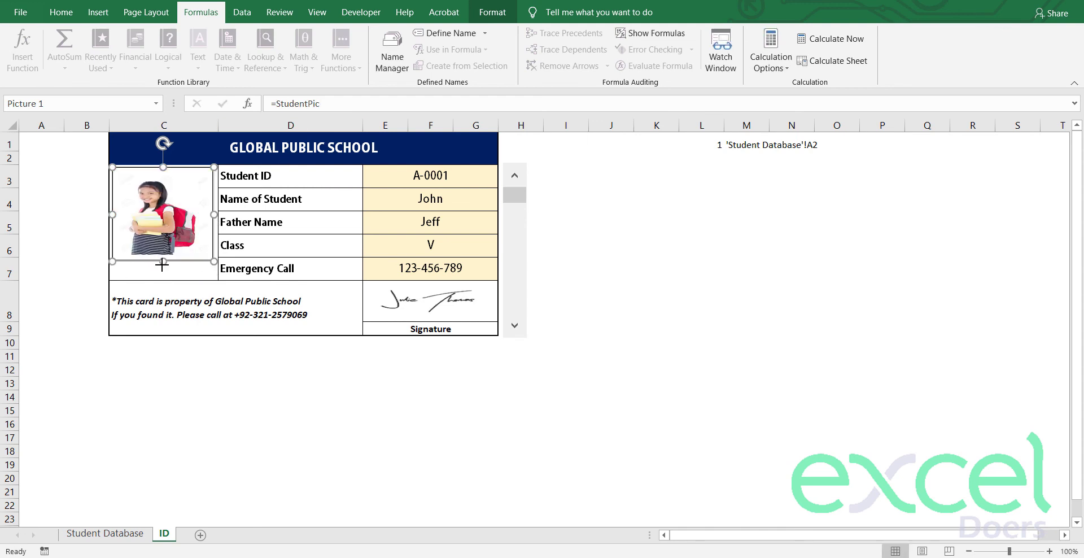
drag(162, 264, 162, 278)
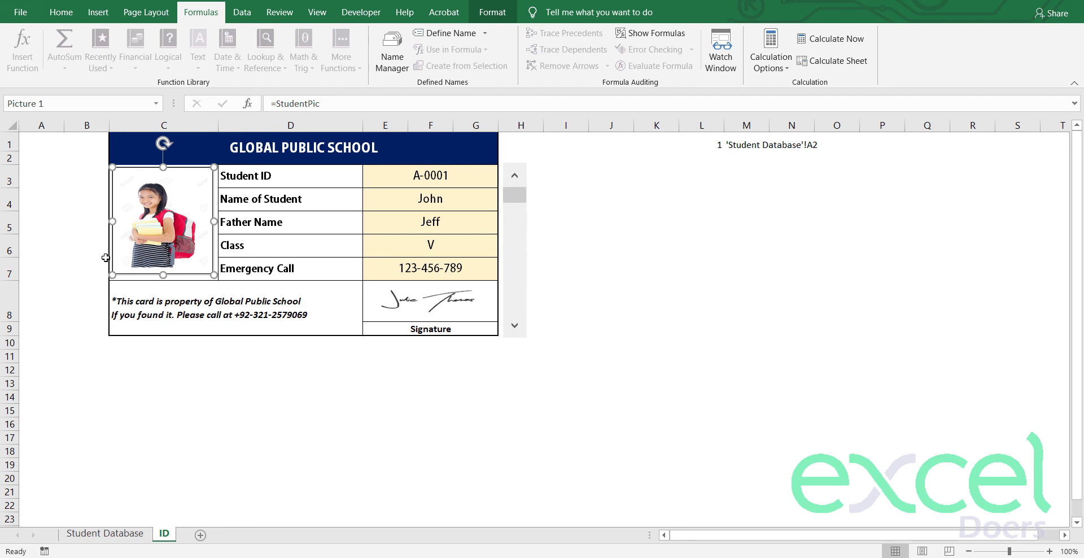
Step: Set the photo's properties so it doesn't move or resize with cells
click(106, 257)
right_click(154, 239)
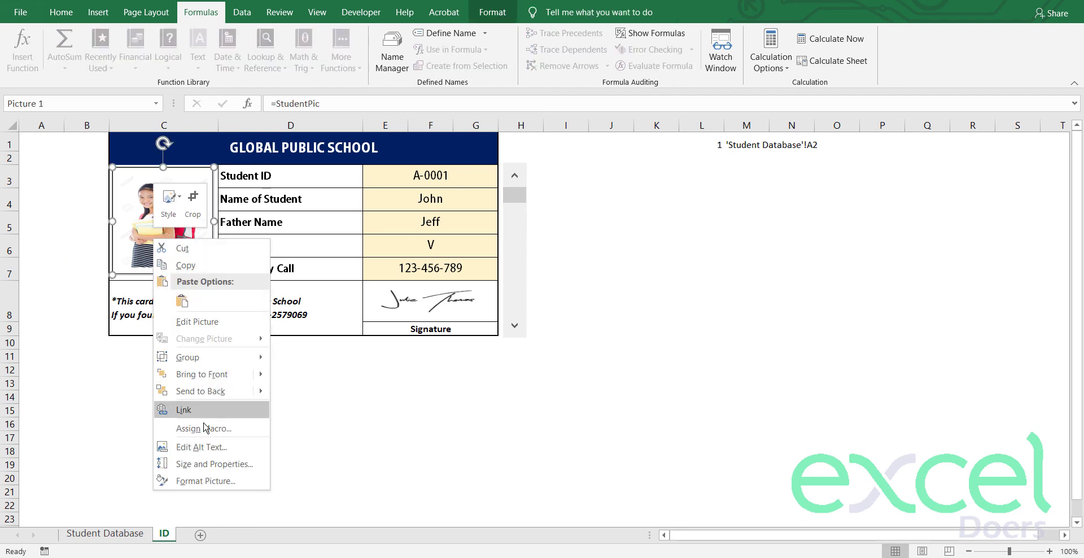
click(230, 464)
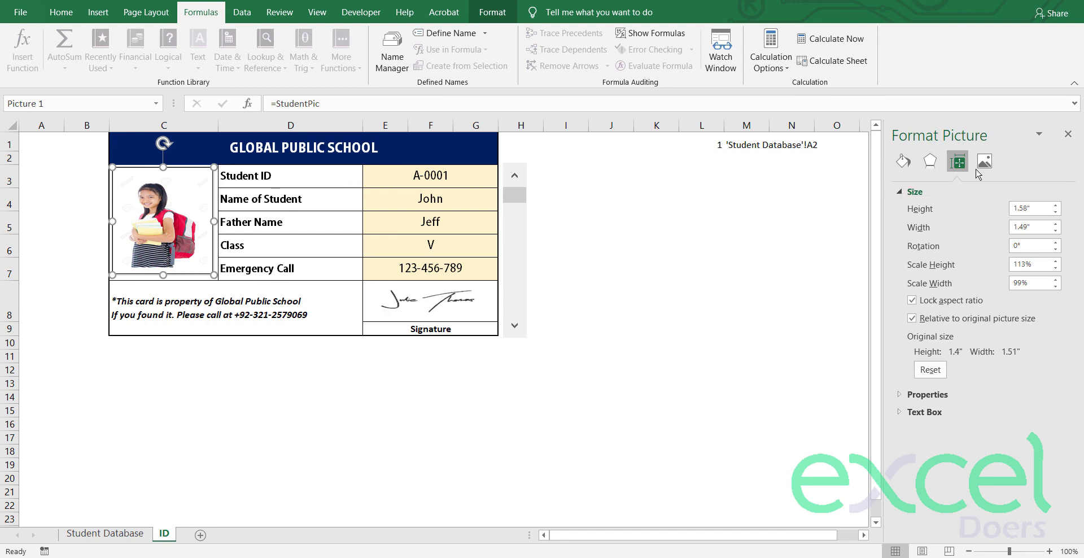
click(917, 395)
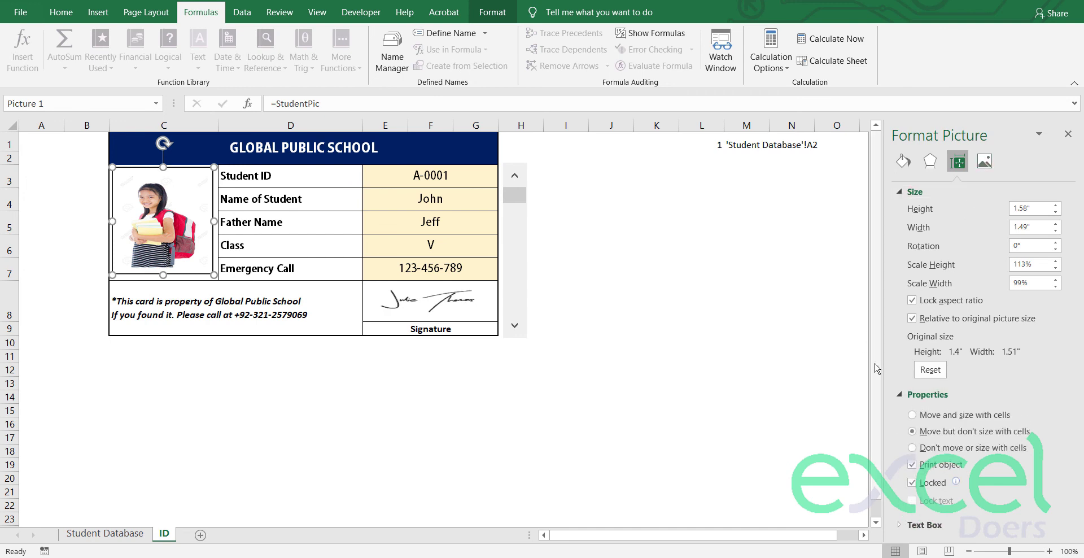
scroll(877, 369, down, 1)
click(912, 448)
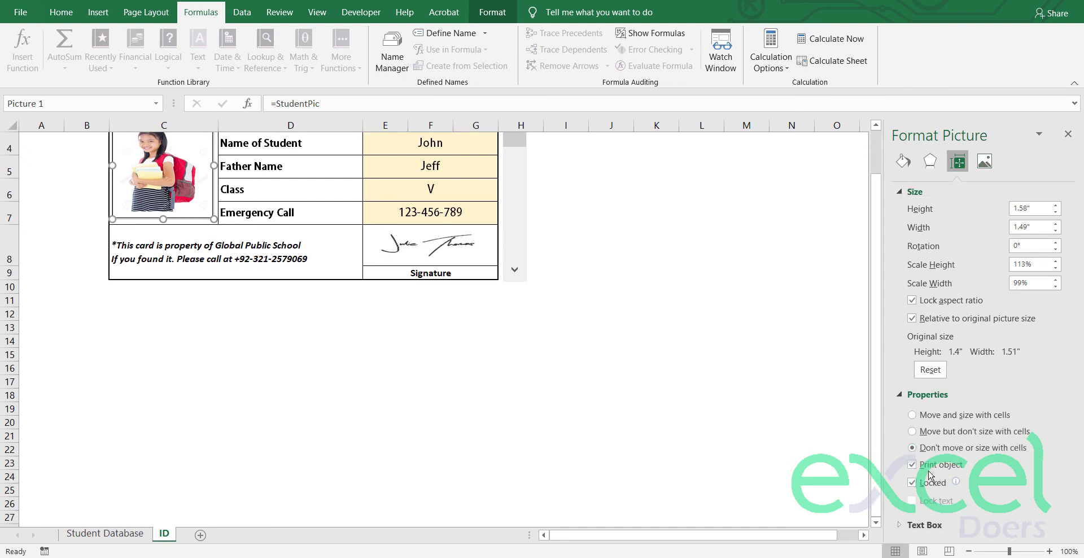
Step: Enlarge the photo to fill the card's photo box, about 1.67 × 1.57 inches
click(791, 382)
click(464, 306)
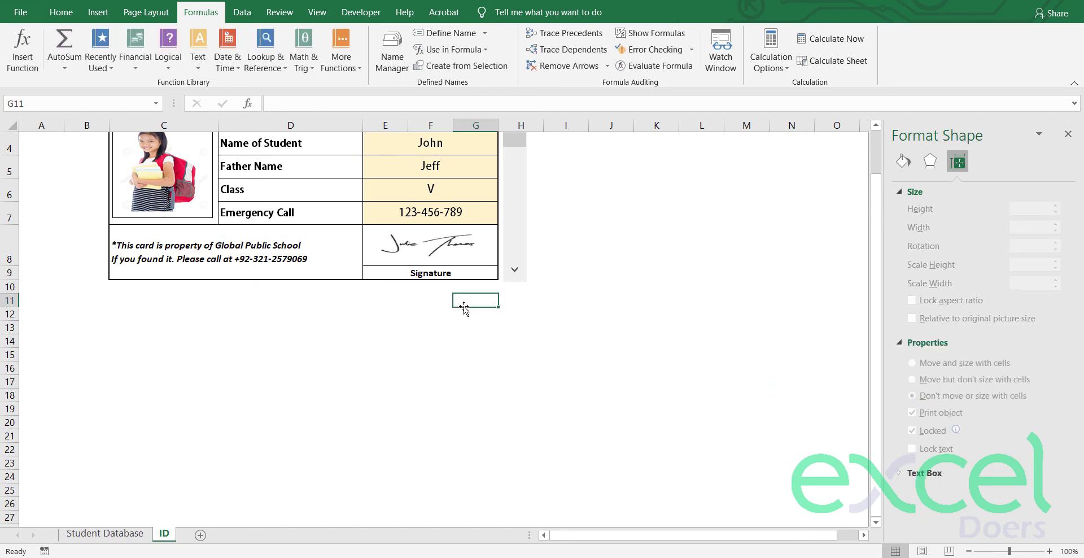
scroll(291, 356, up, 1)
click(164, 232)
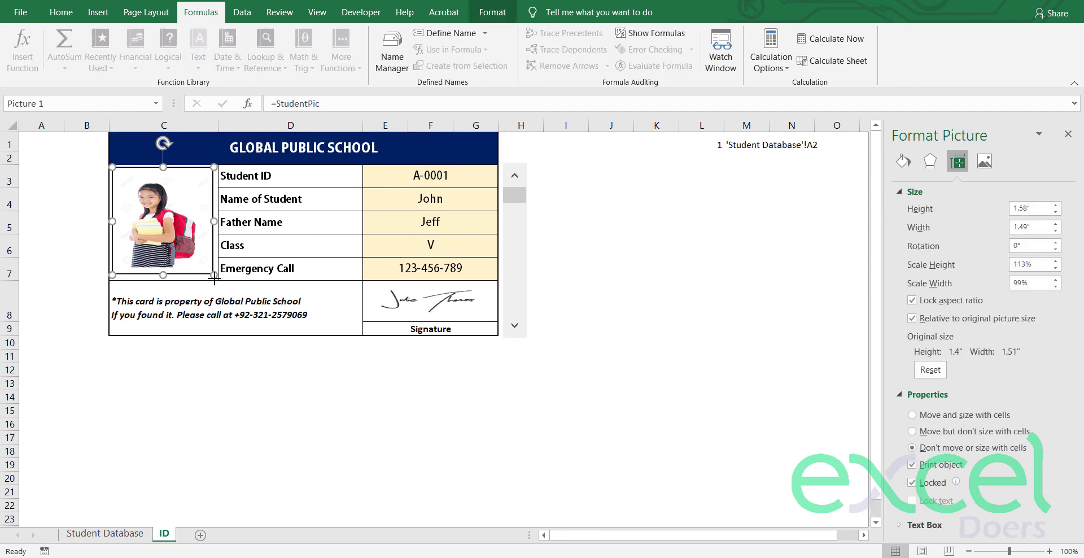
drag(214, 277, 218, 280)
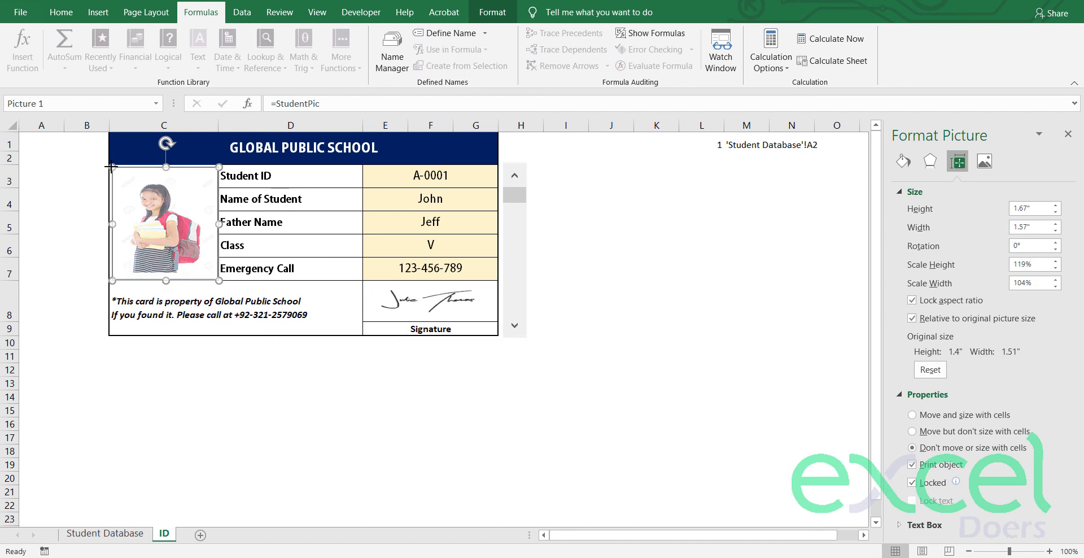
click(88, 174)
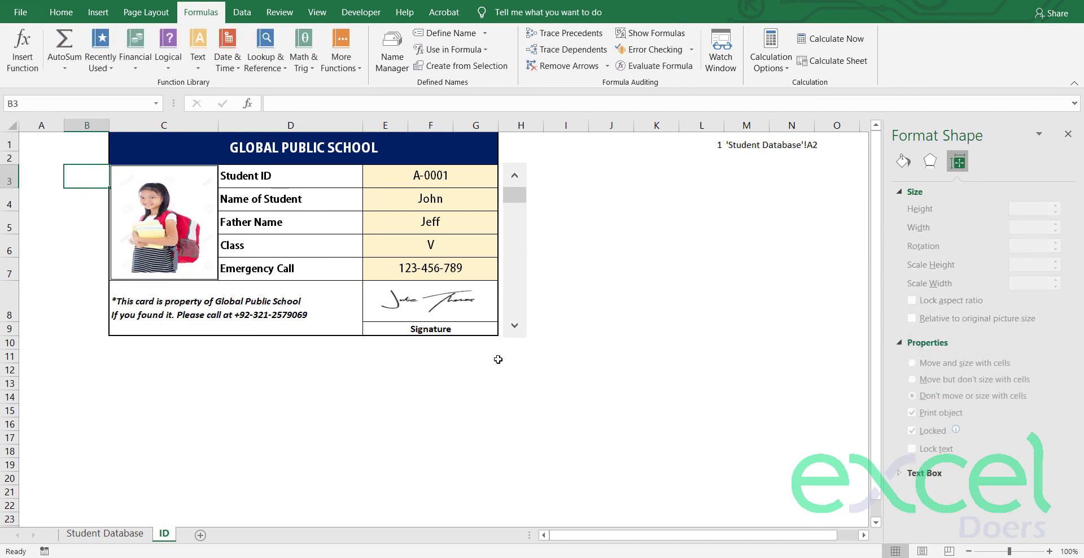
click(515, 332)
click(516, 332)
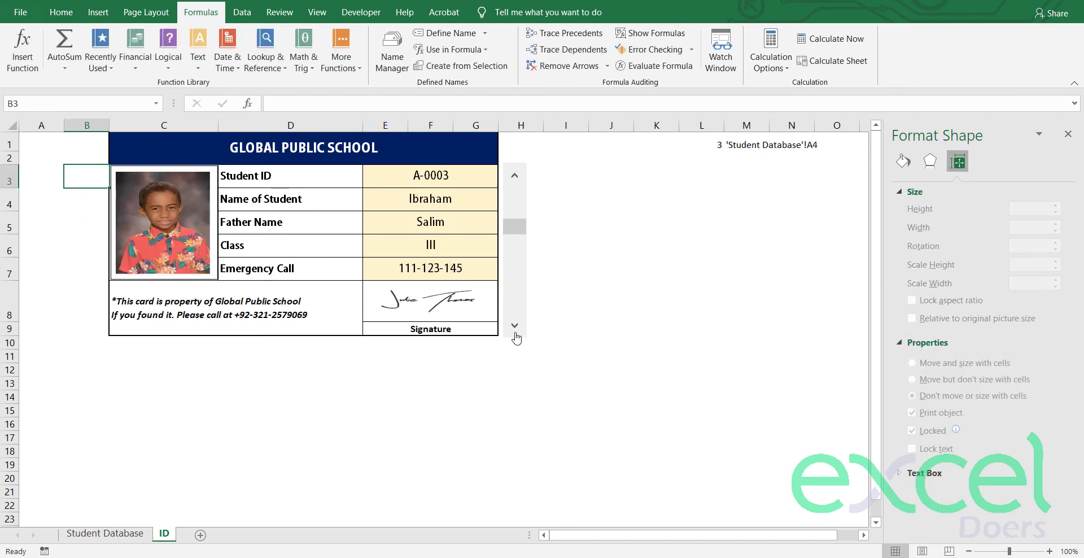
click(515, 332)
click(515, 332)
click(515, 326)
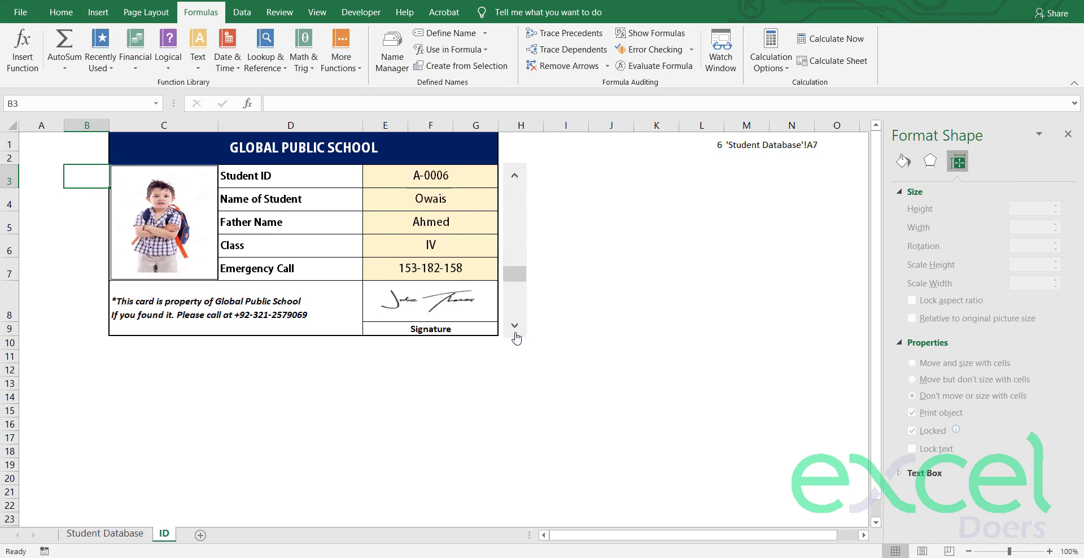
click(515, 326)
click(515, 326)
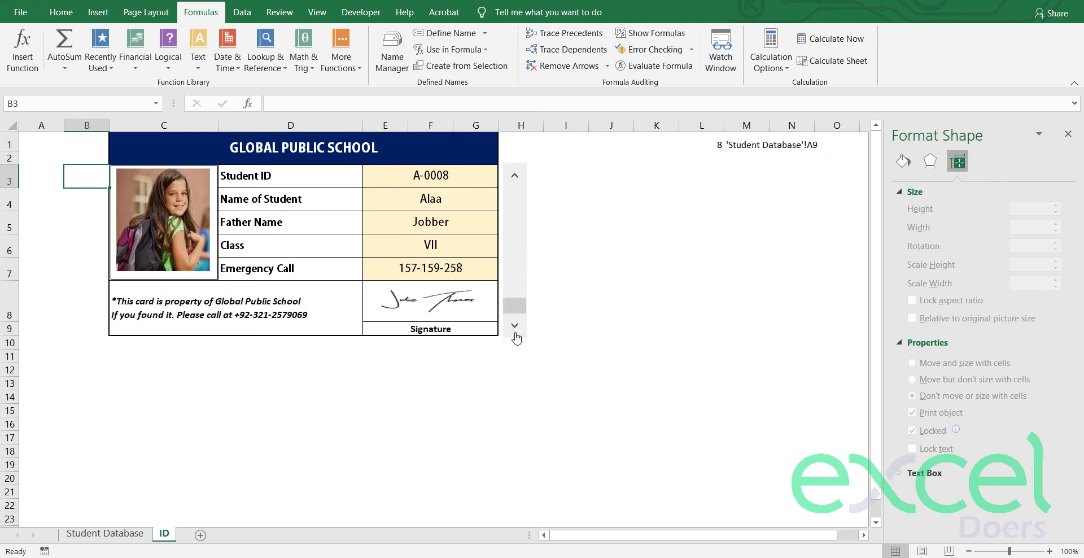
click(513, 182)
click(512, 182)
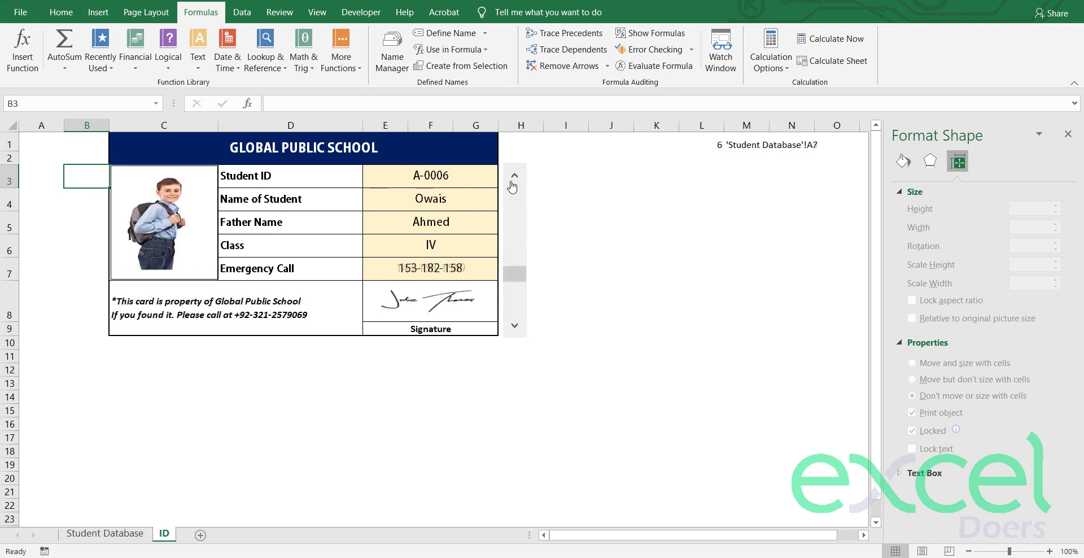
click(512, 182)
click(512, 182)
click(512, 182)
click(512, 182)
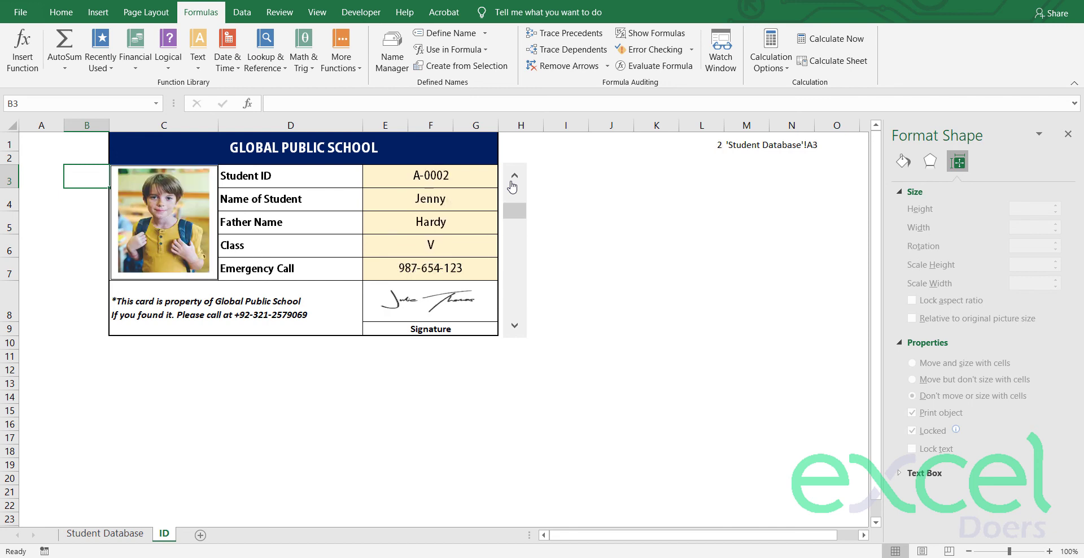
click(513, 182)
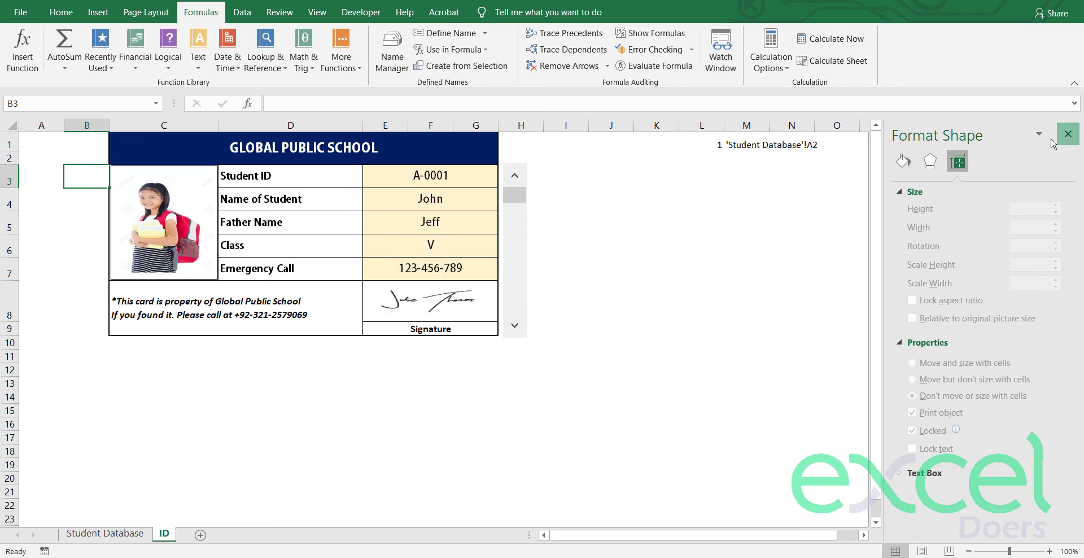
Step: Set C1:G9 as the print area and preview it as a single Letter page
click(1068, 134)
drag(394, 140, 424, 324)
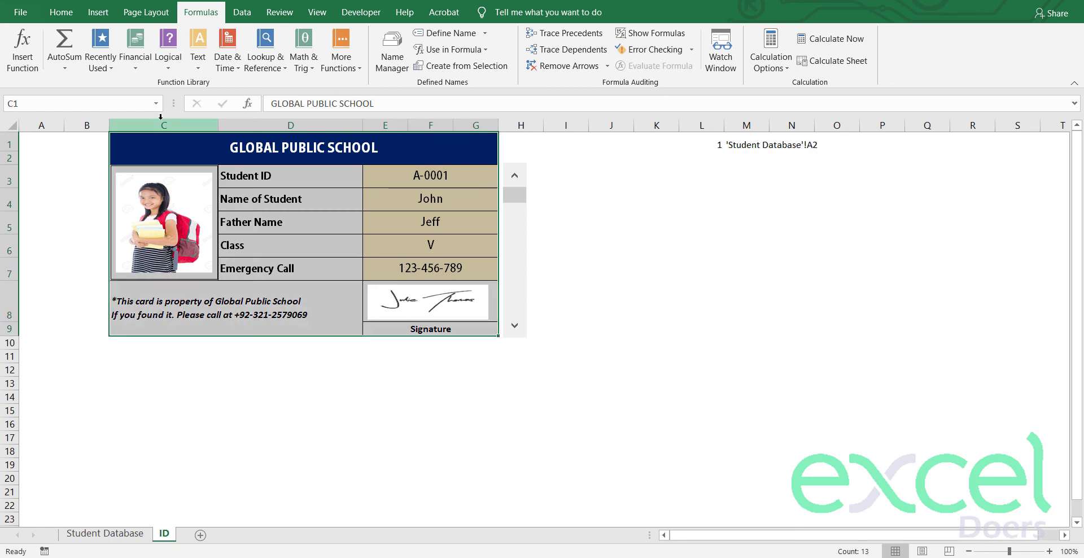
click(99, 12)
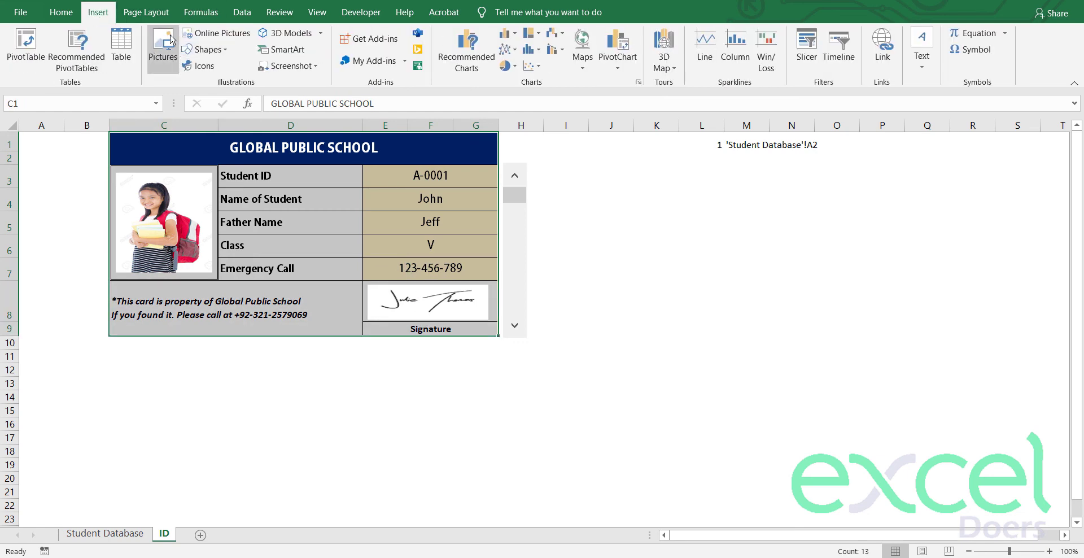
click(150, 12)
click(218, 69)
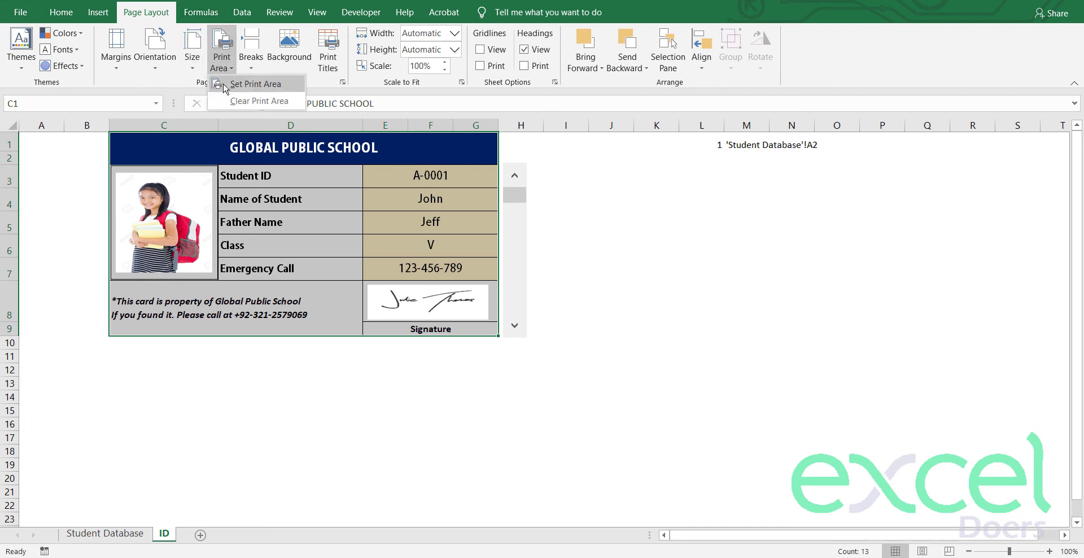
click(237, 88)
click(650, 265)
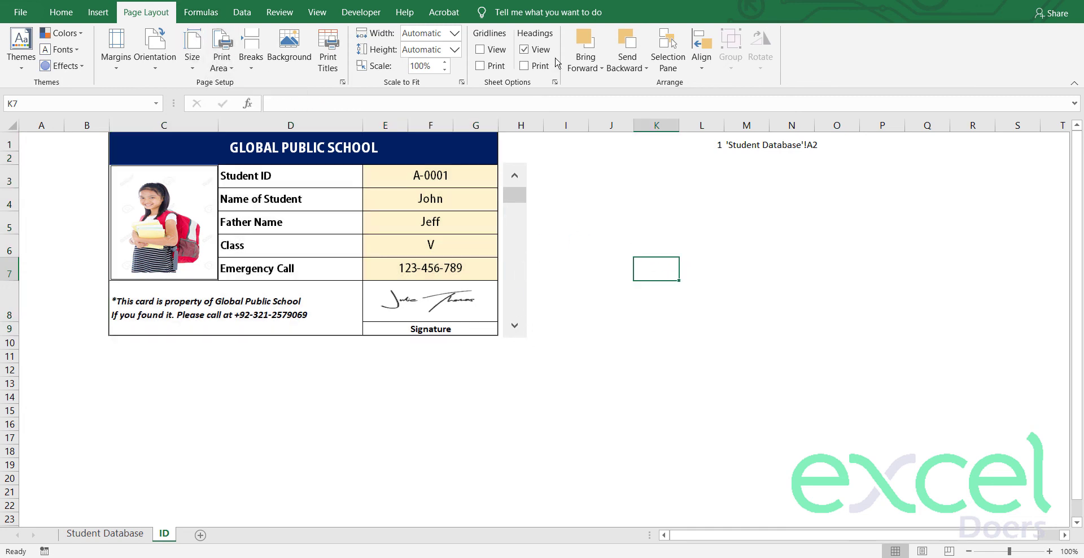
key(ctrl+p)
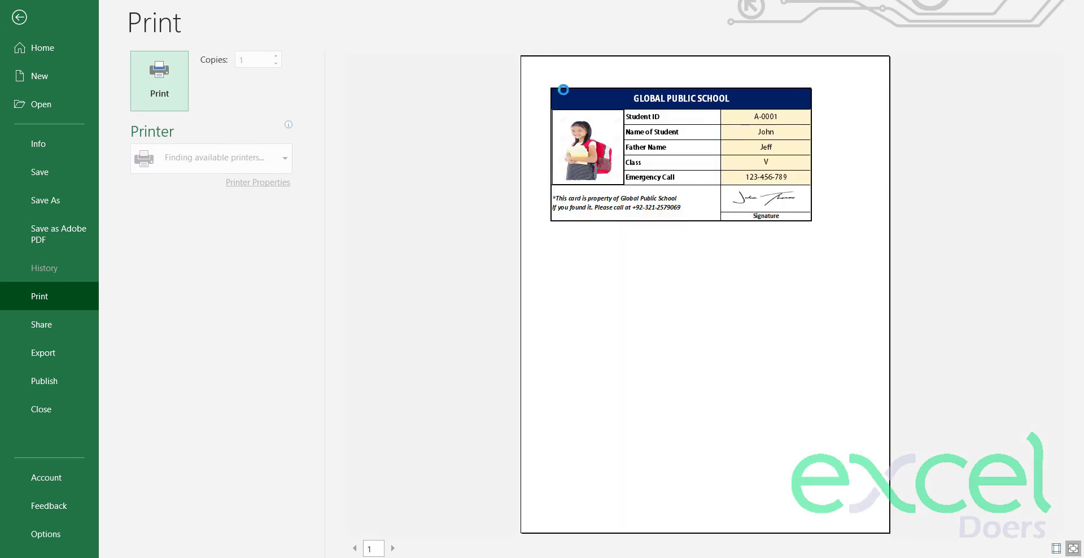
click(19, 17)
Step: Hide every column from I to the end of the sheet
click(582, 122)
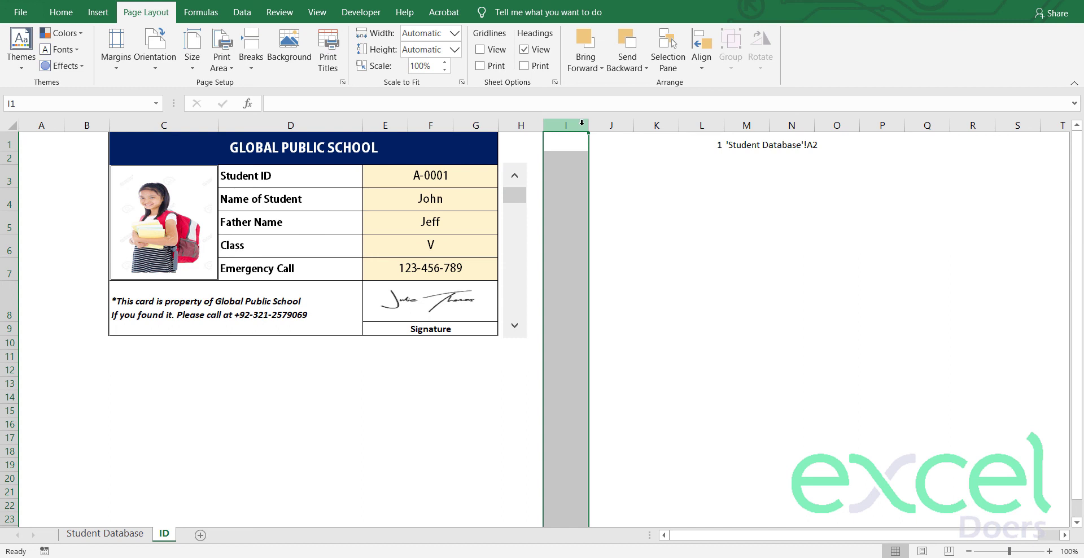
drag(582, 123, 774, 123)
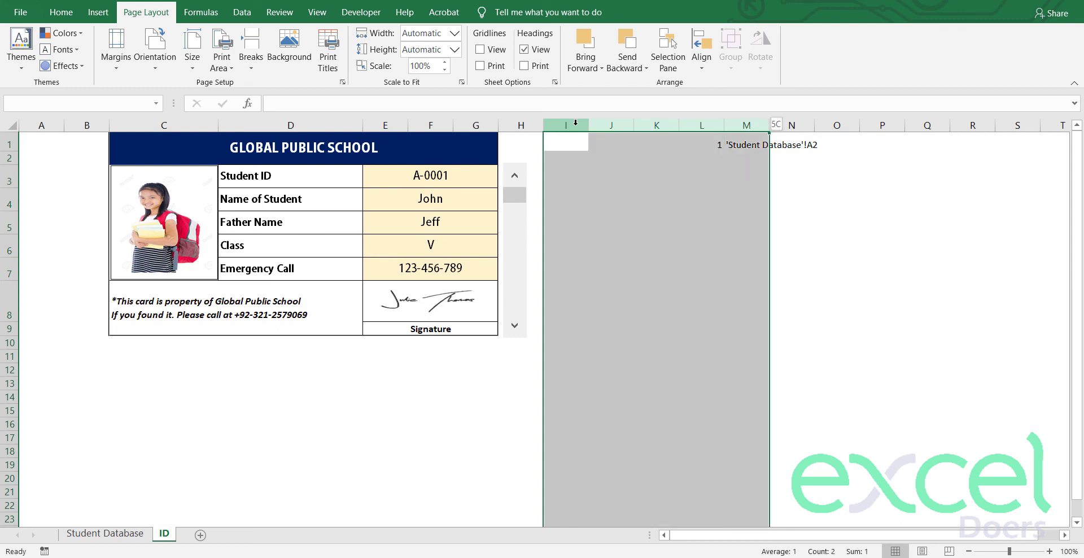
key(ctrl+shift+Right)
right_click(575, 123)
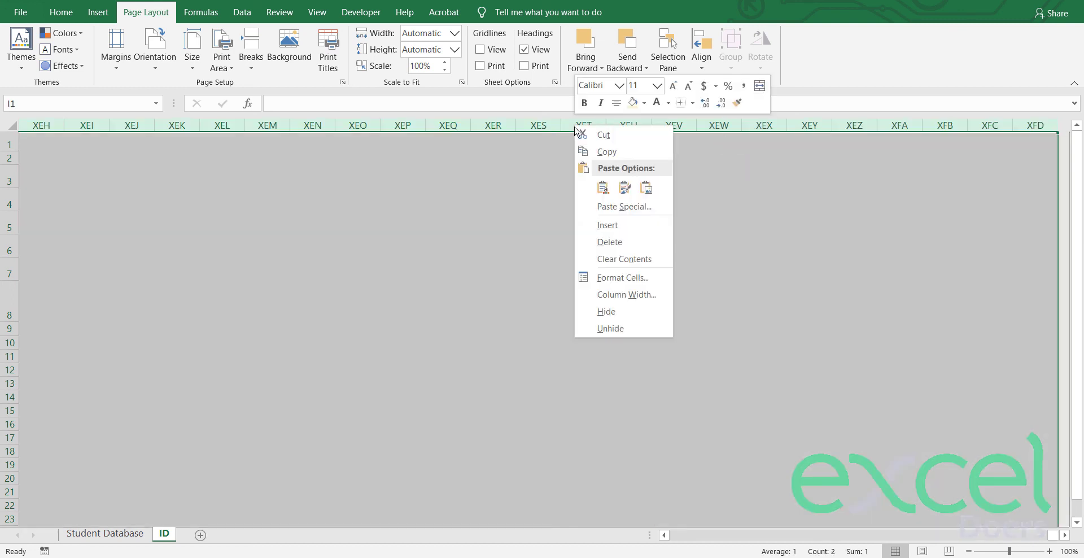
click(599, 314)
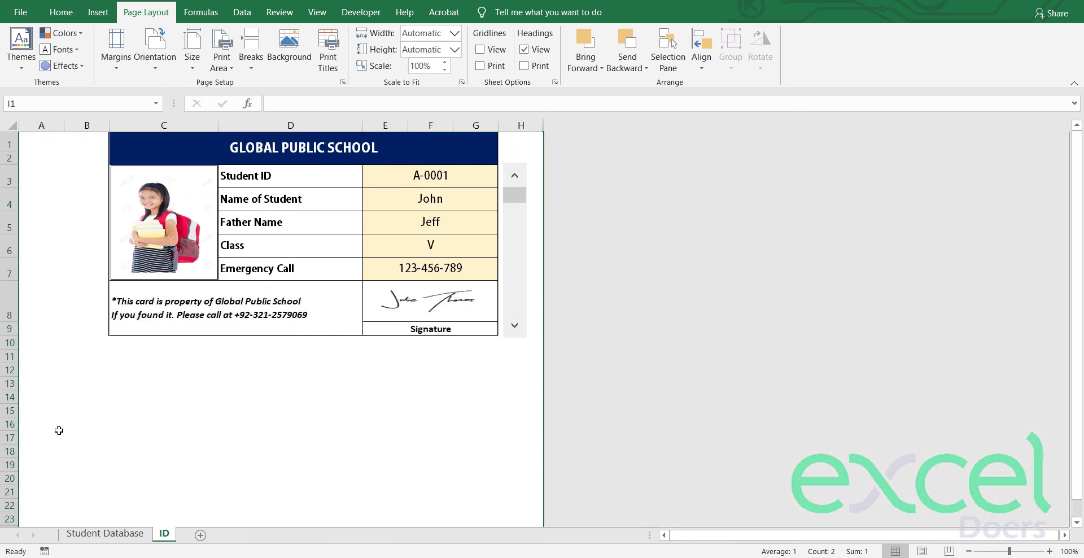
Step: Hide every row from 11 down to the bottom of the sheet
click(6, 356)
key(ctrl+shift+Down)
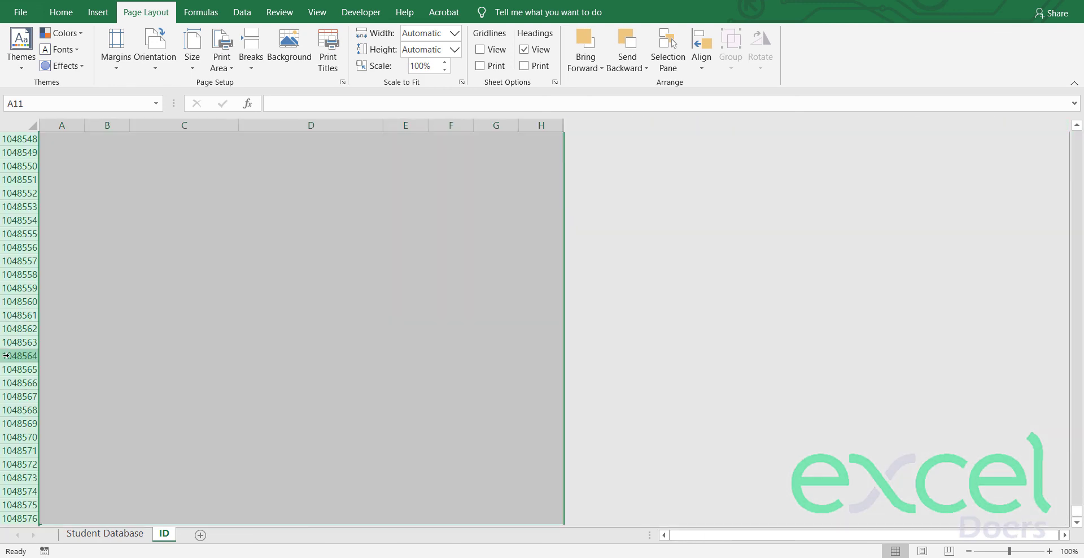
right_click(8, 361)
click(50, 336)
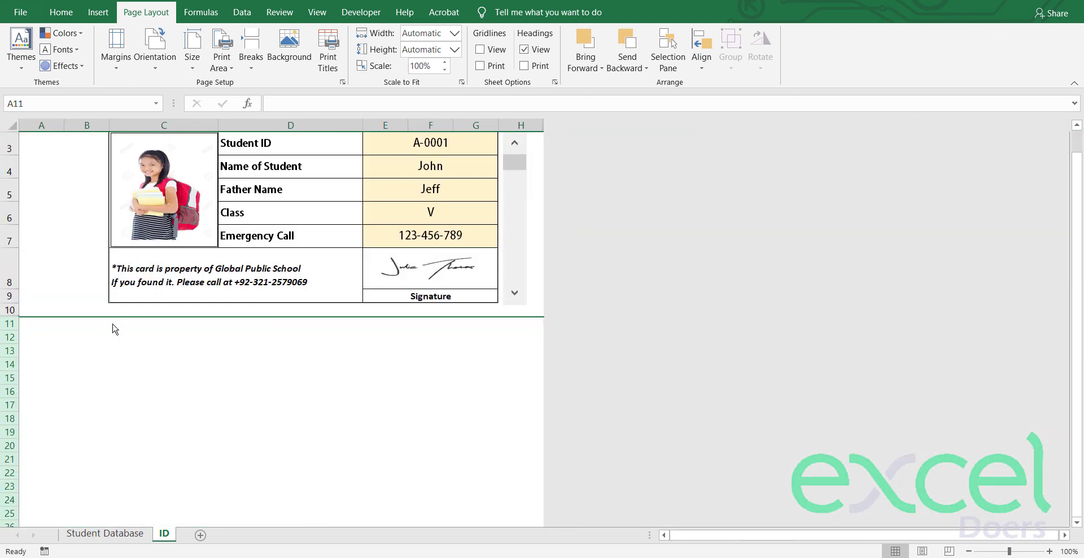
Step: Hide column A so the card starts at column B
click(56, 125)
right_click(60, 126)
click(90, 312)
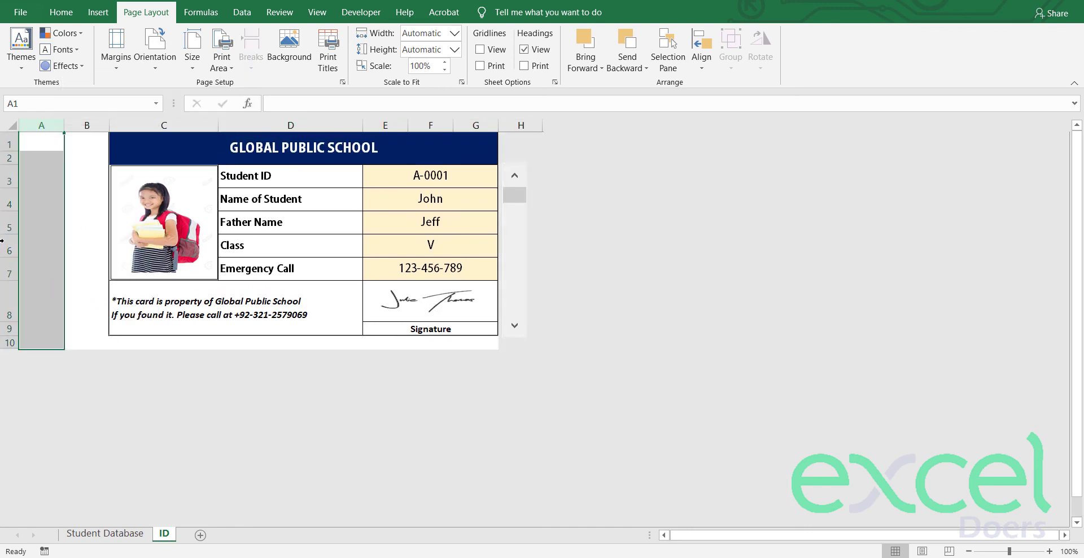
Step: Narrow column B and drag the student photo back into its box in column C
drag(64, 124, 34, 125)
right_click(158, 226)
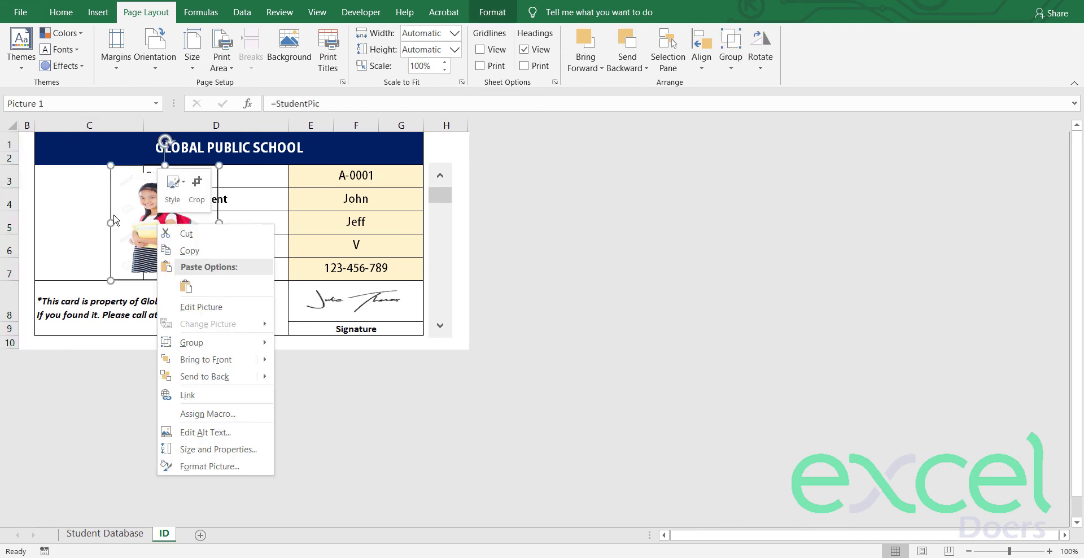
click(127, 226)
drag(145, 219, 72, 217)
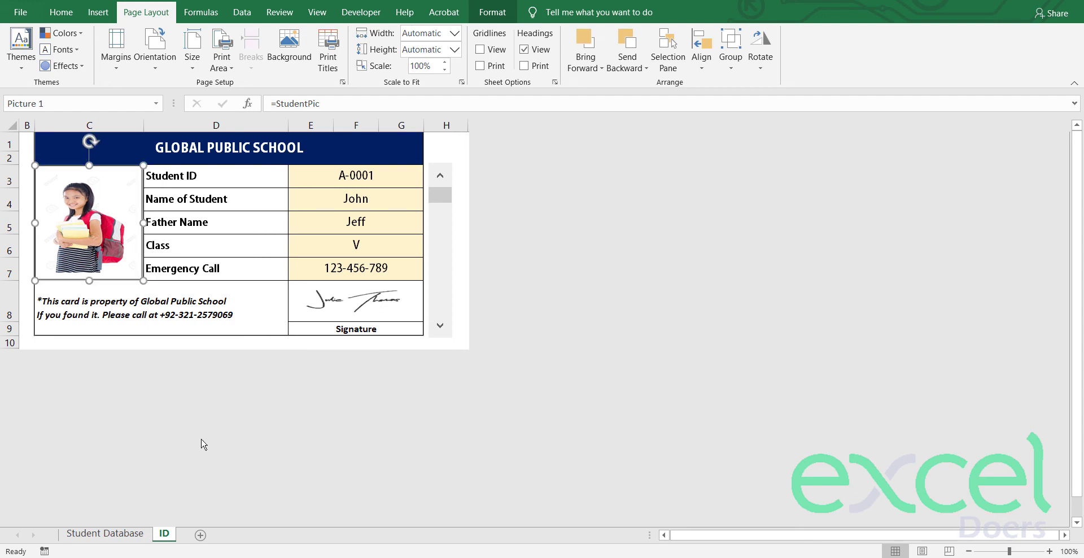
Step: Step the scroll bar forward through seven student cards, then back to the first card
click(440, 325)
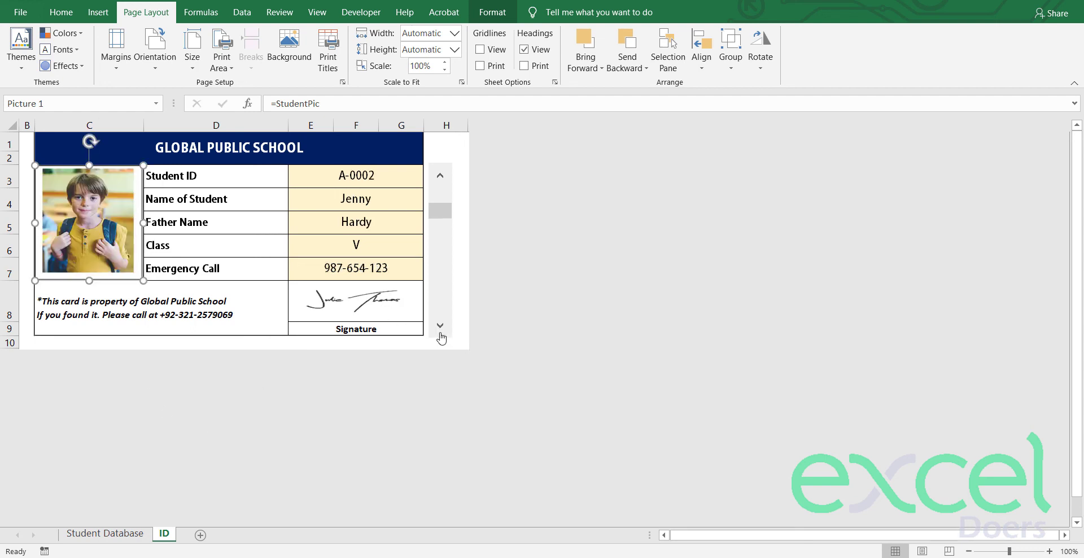
click(440, 326)
click(207, 302)
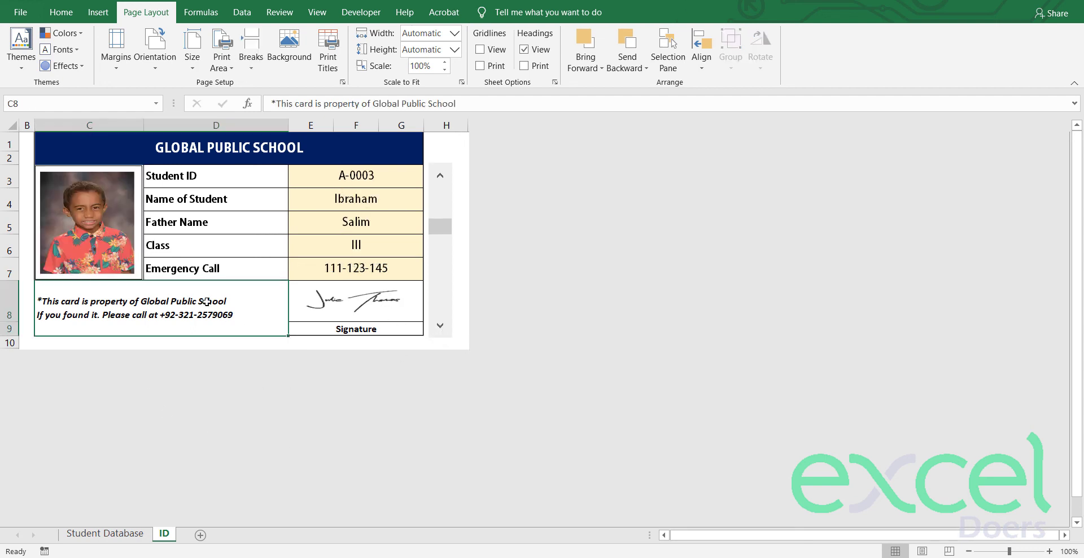
click(440, 328)
click(440, 328)
click(440, 327)
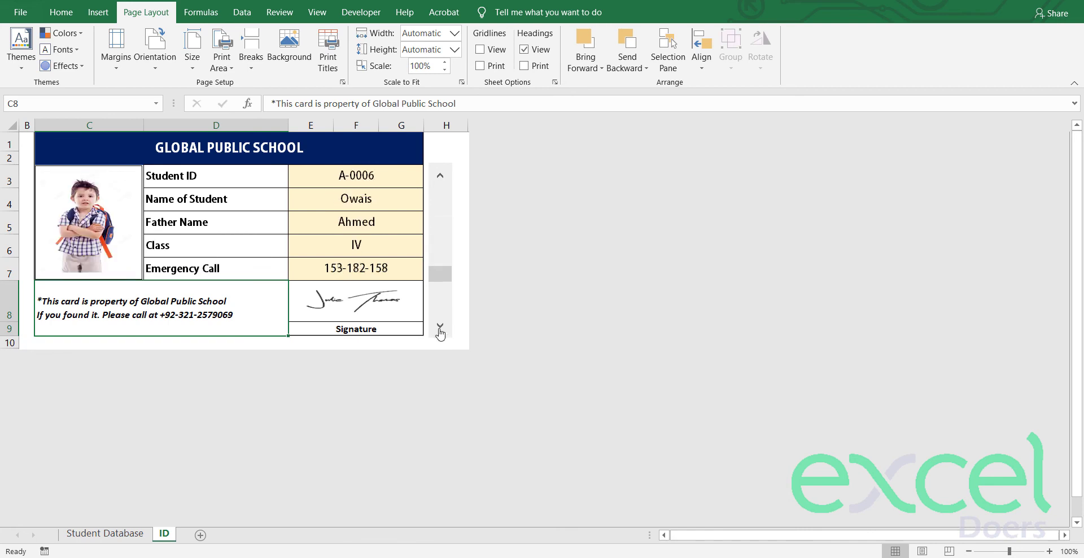
click(440, 328)
click(440, 327)
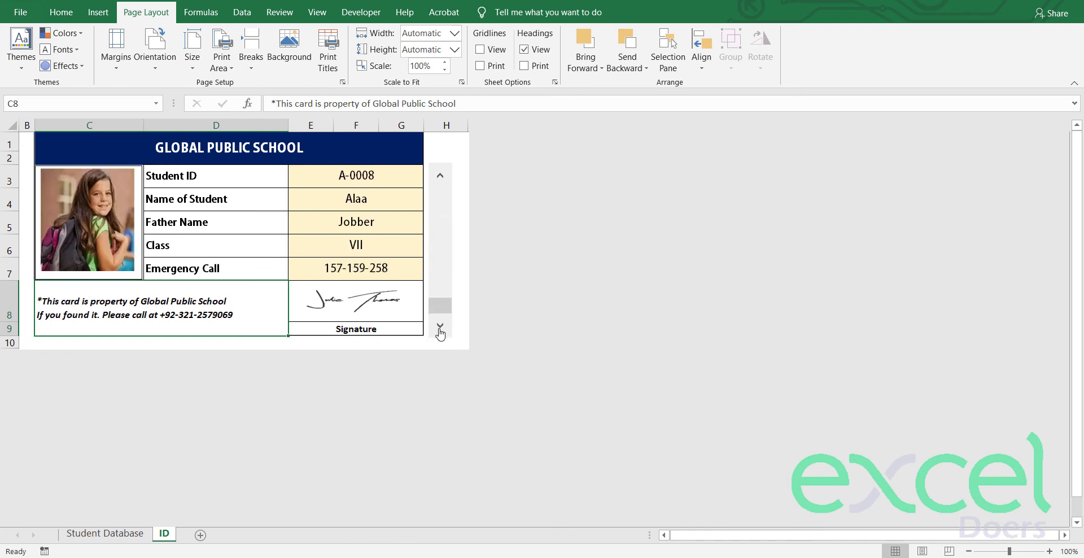
click(440, 176)
click(440, 177)
click(440, 177)
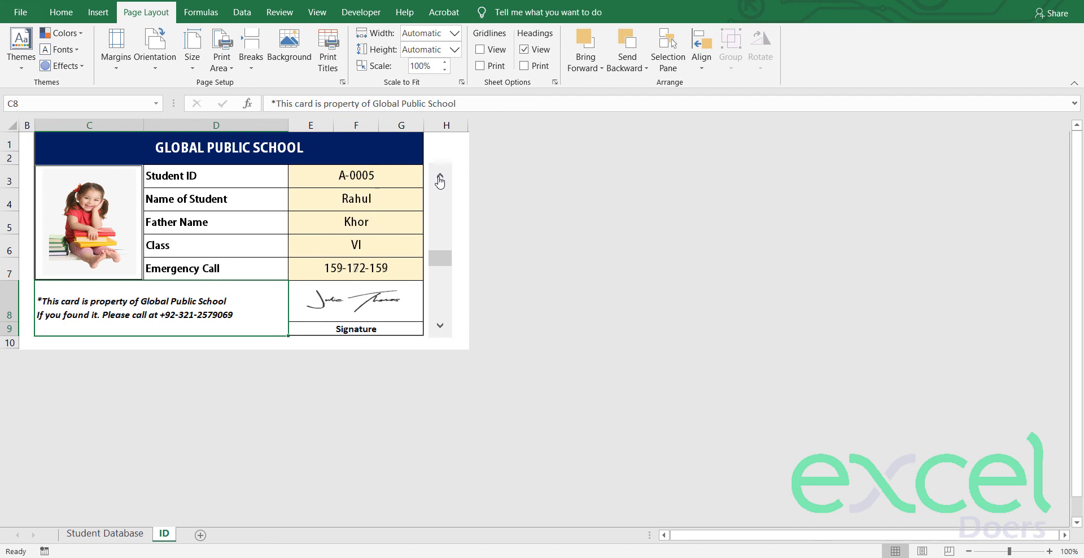
click(440, 177)
click(440, 177)
click(440, 177)
click(440, 177)
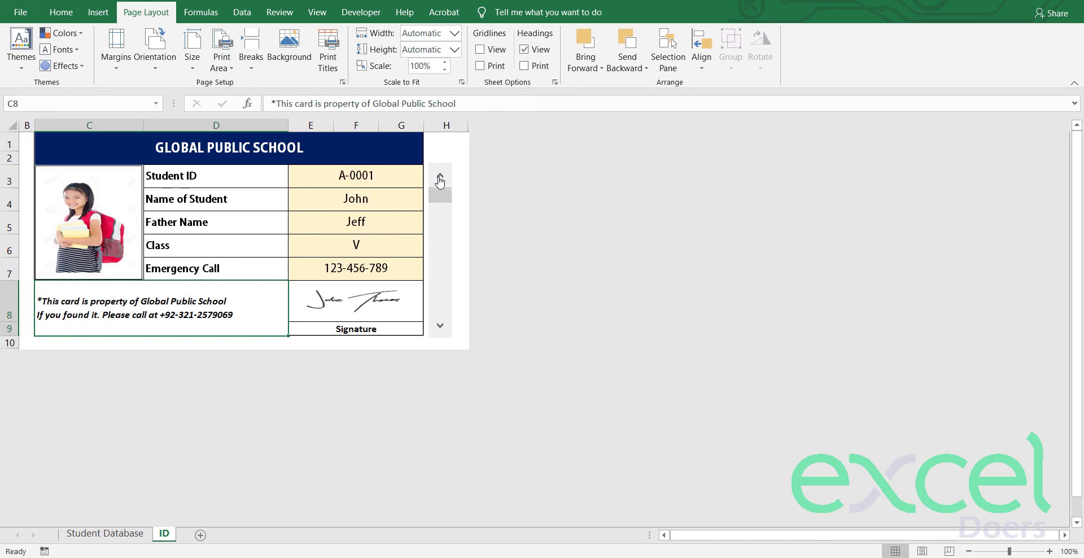